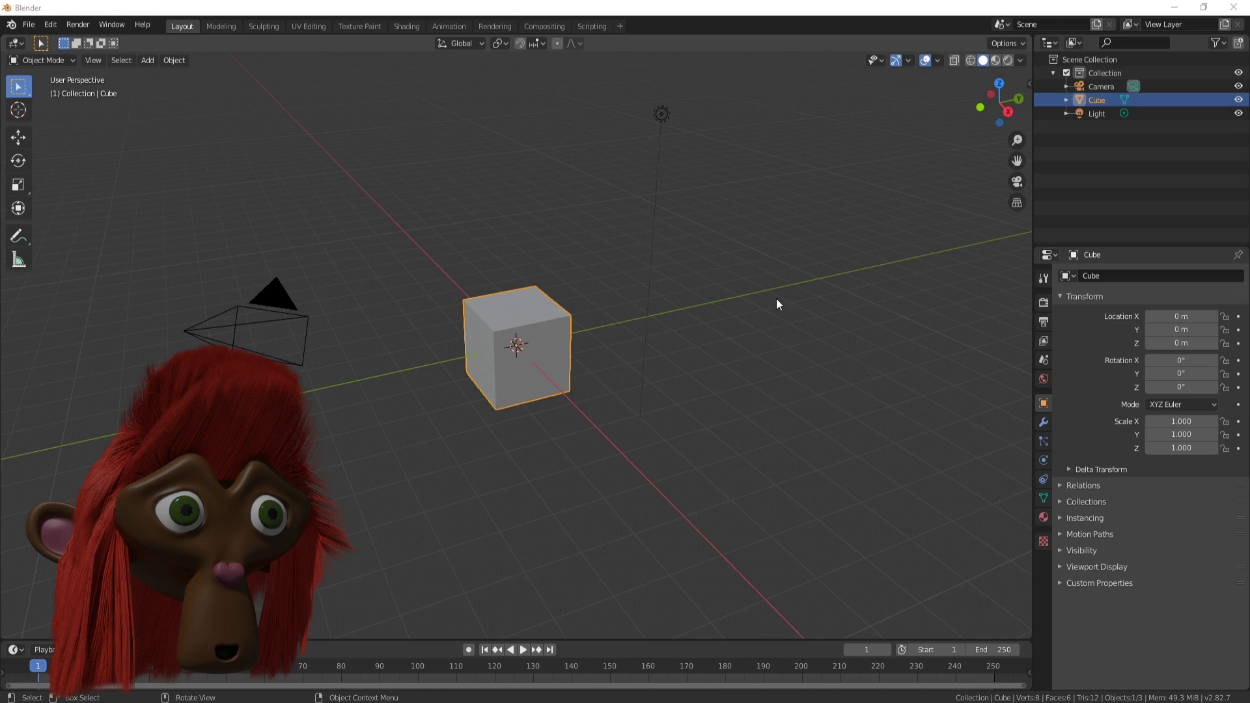
Delete the default light and cube from the scene.
click(661, 114)
key(Delete)
click(559, 306)
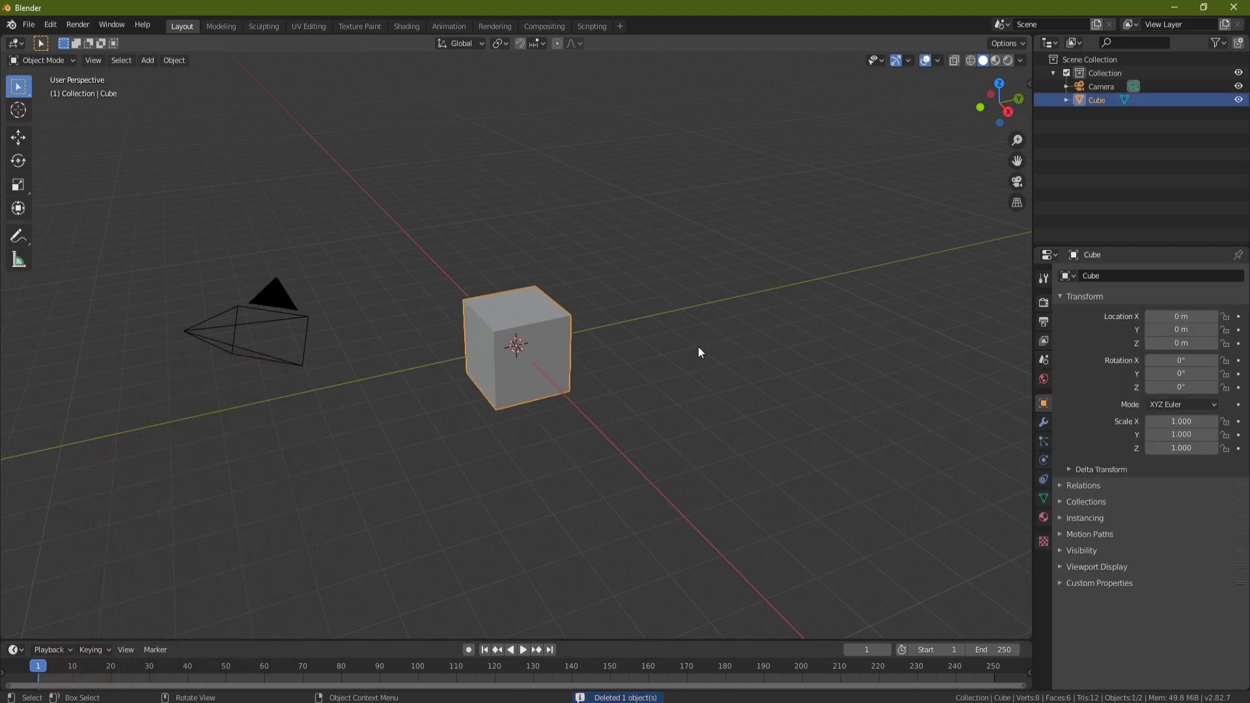
key(Delete)
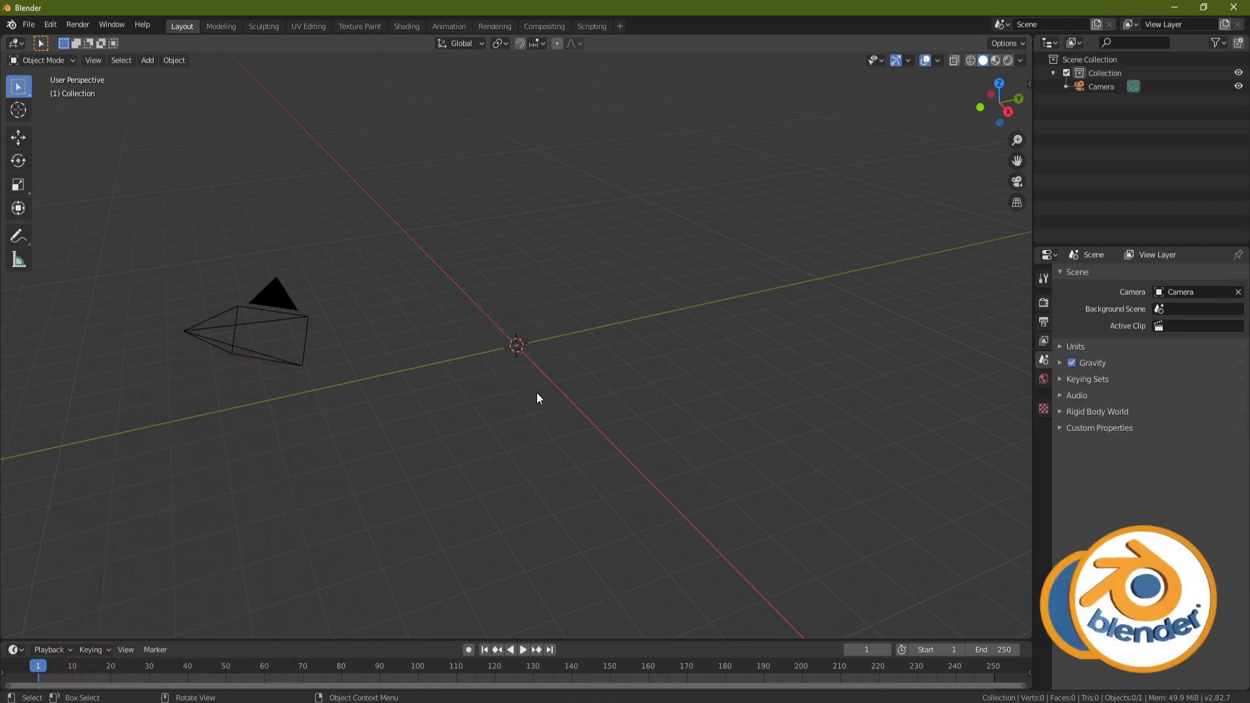
Add a Suzanne monkey mesh at the origin.
key(shift+a)
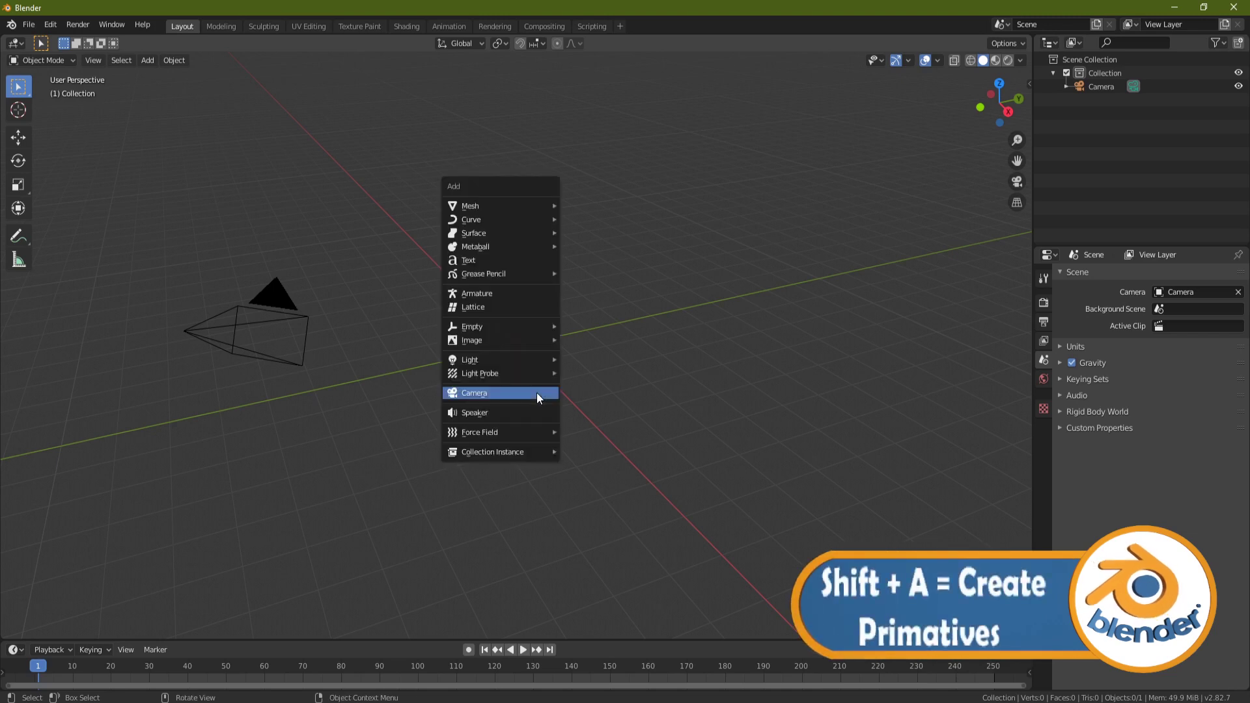
mouse_move(495, 206)
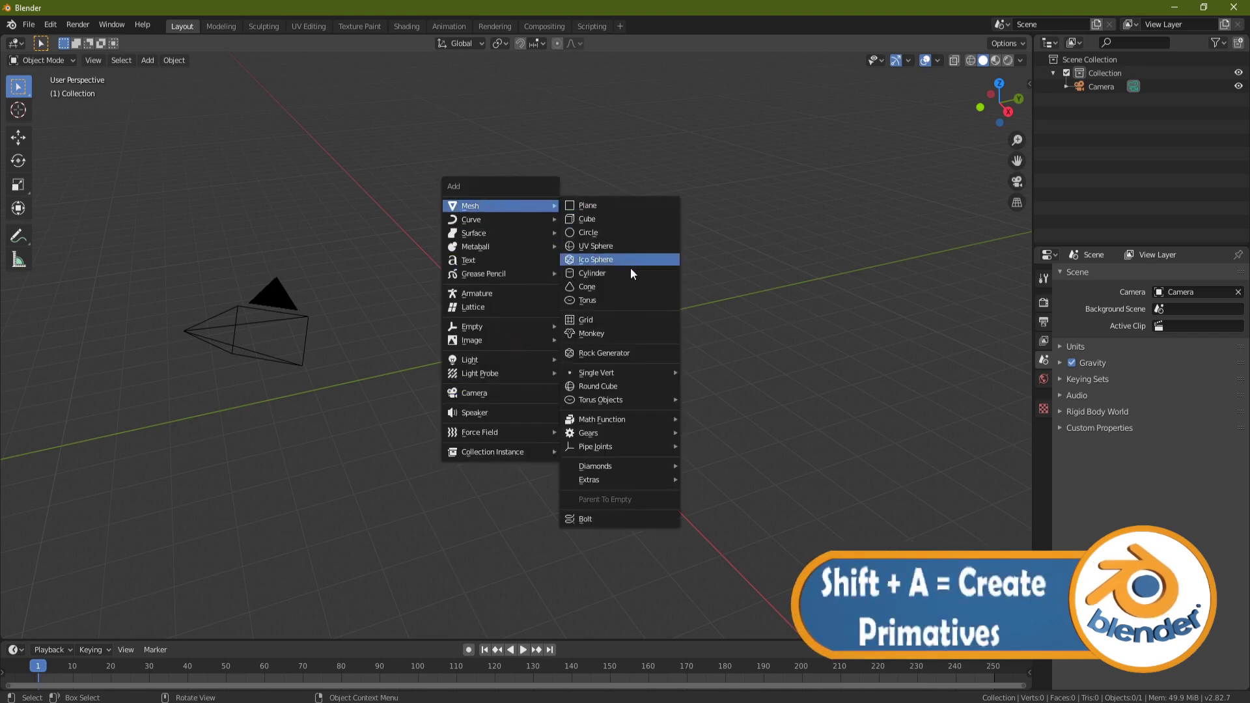
click(603, 336)
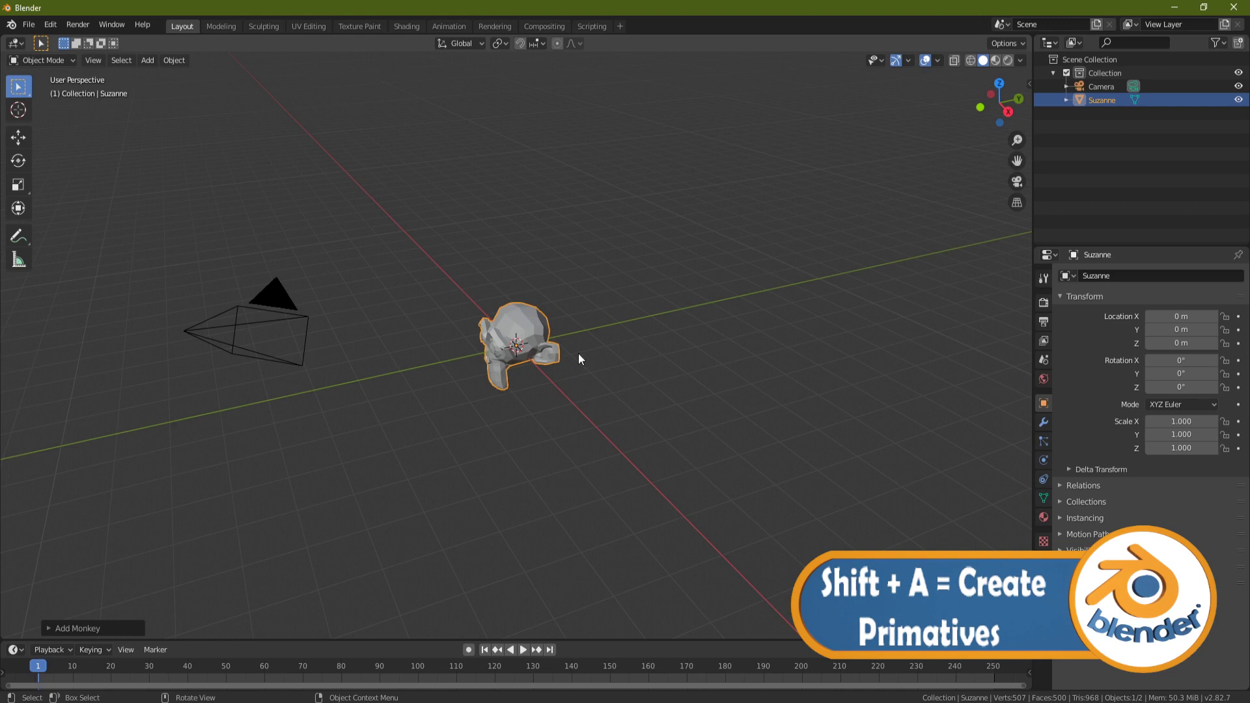
mouse_move(578, 353)
middle_down()
mouse_move(603, 384)
mouse_move(581, 356)
middle_up()
scroll(599, 355, up, 3)
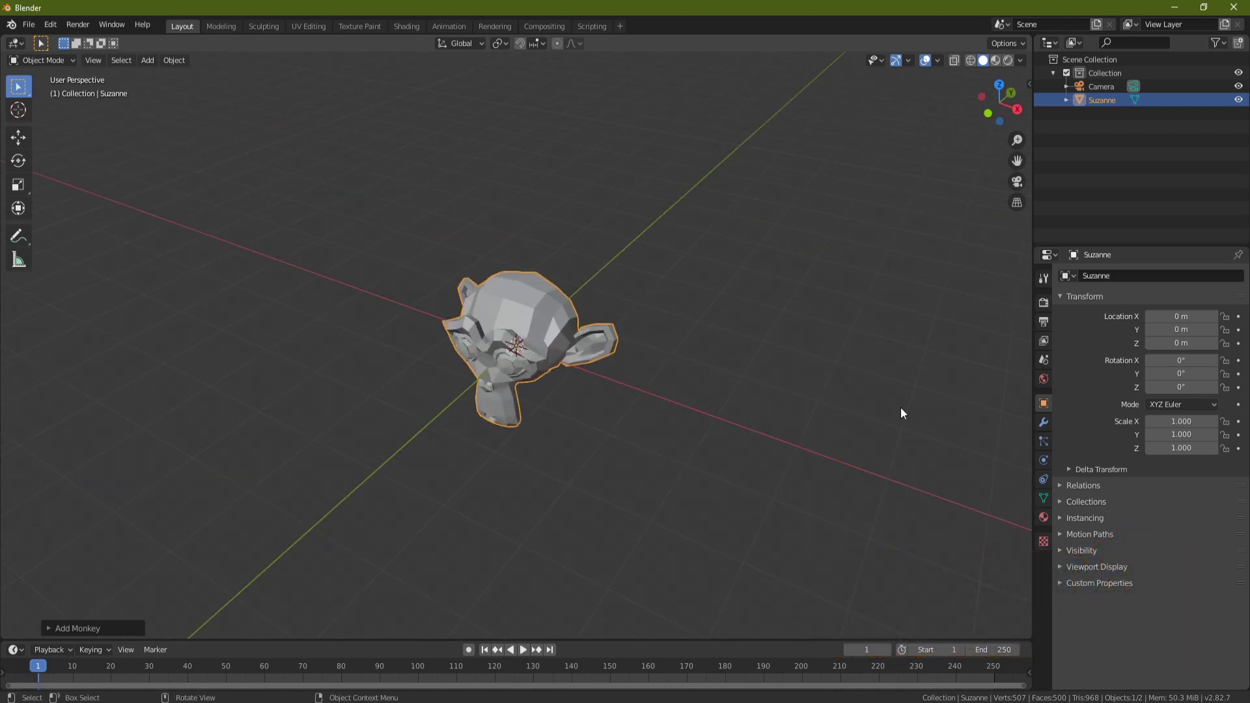
Add a Subdivision Surface modifier to Suzanne with viewport and render levels at 3.
click(1044, 422)
click(1105, 276)
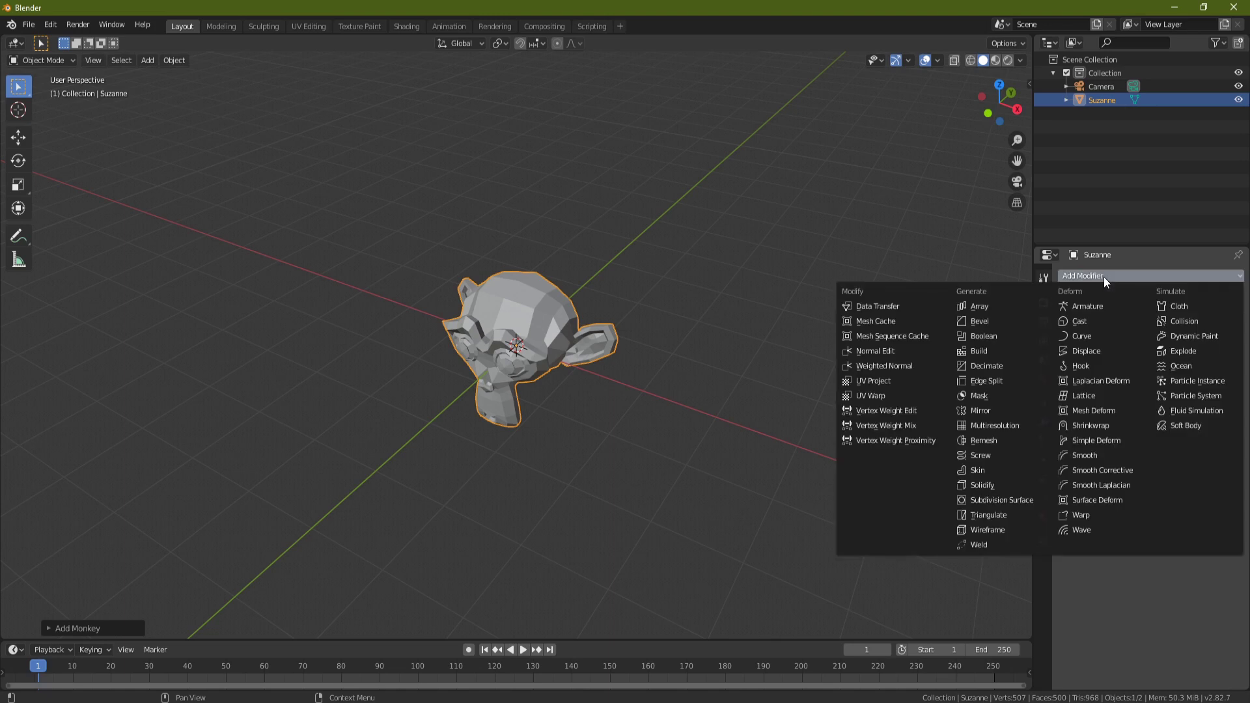
click(1002, 497)
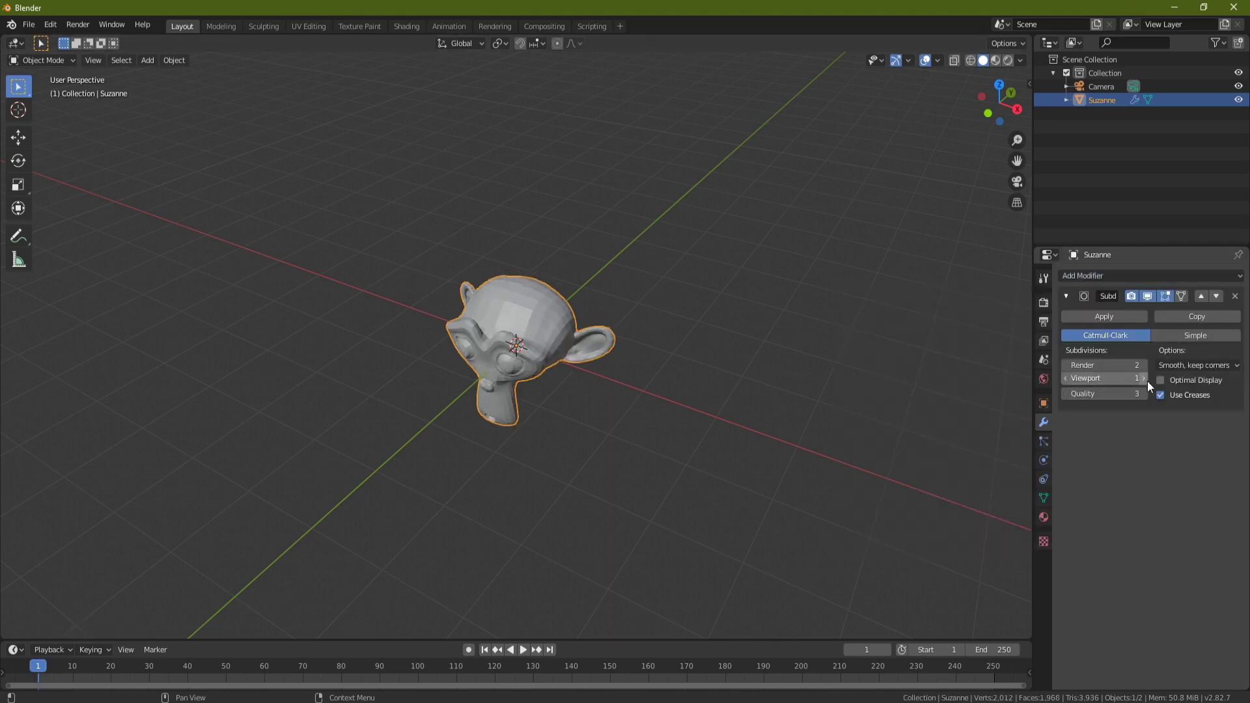
click(1144, 378)
click(1144, 379)
click(1144, 365)
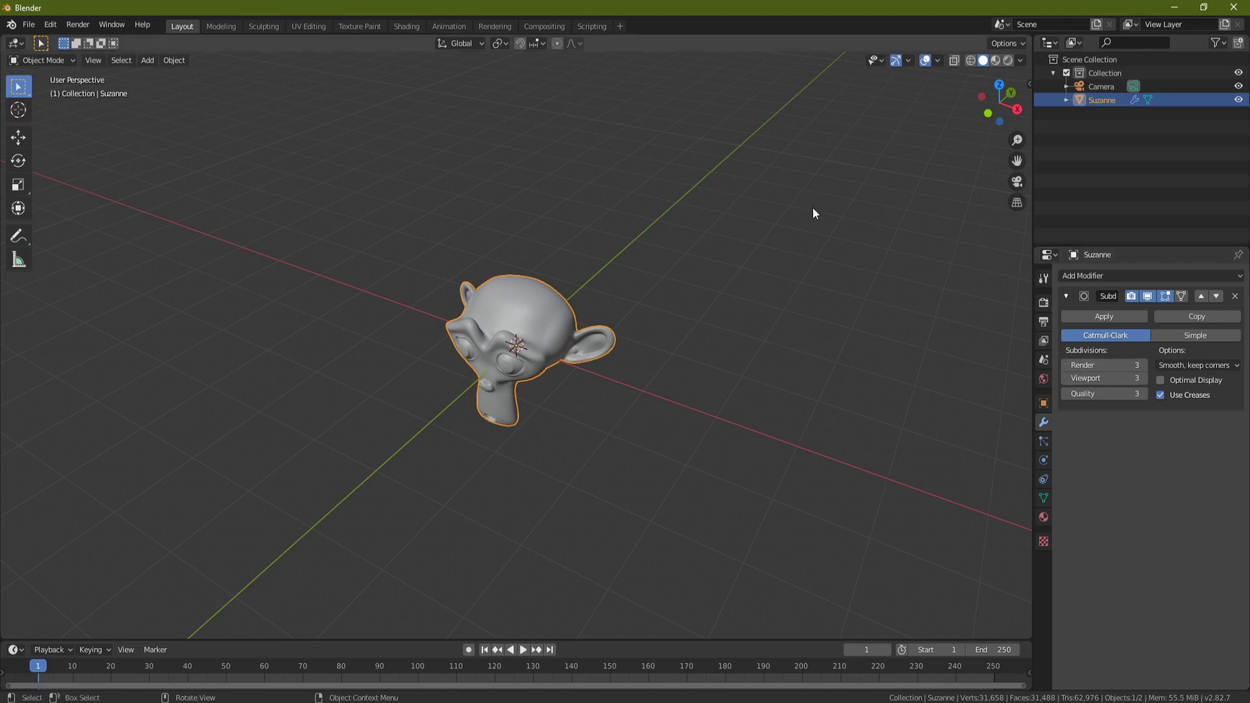
scroll(560, 346, up, 2)
middle_drag(560, 346, 613, 350)
Shade Suzanne smooth.
right_click(698, 201)
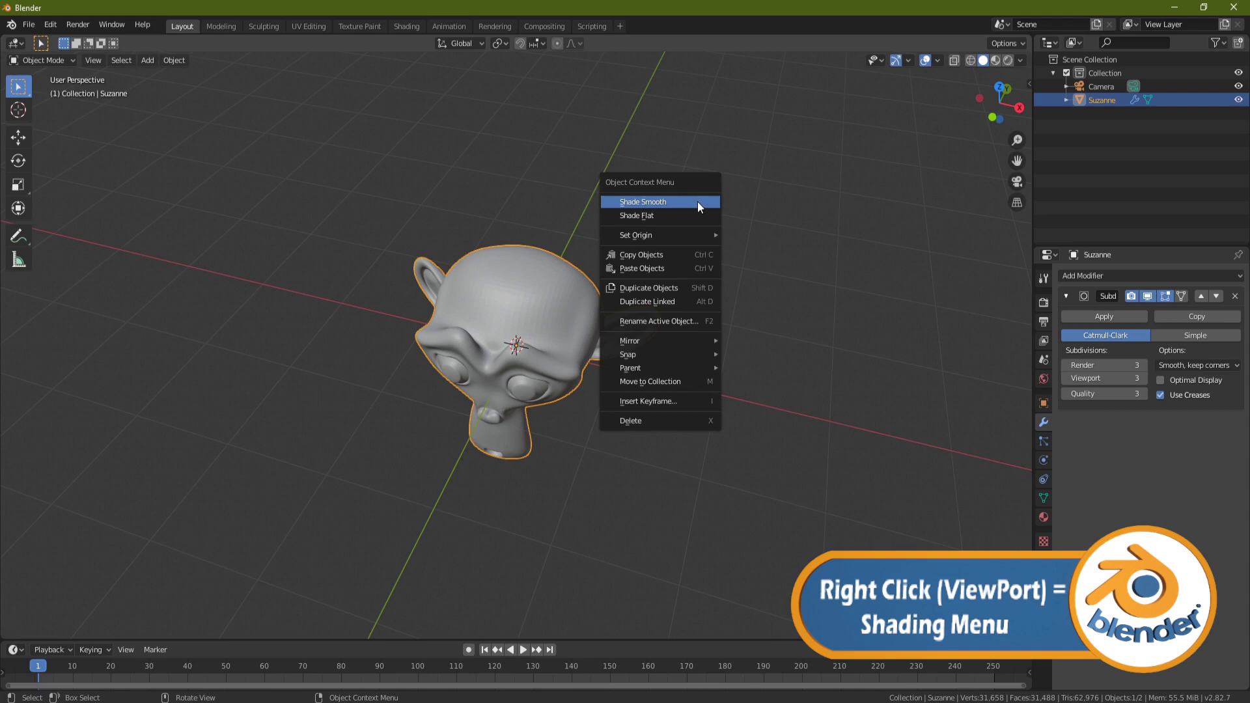
click(662, 202)
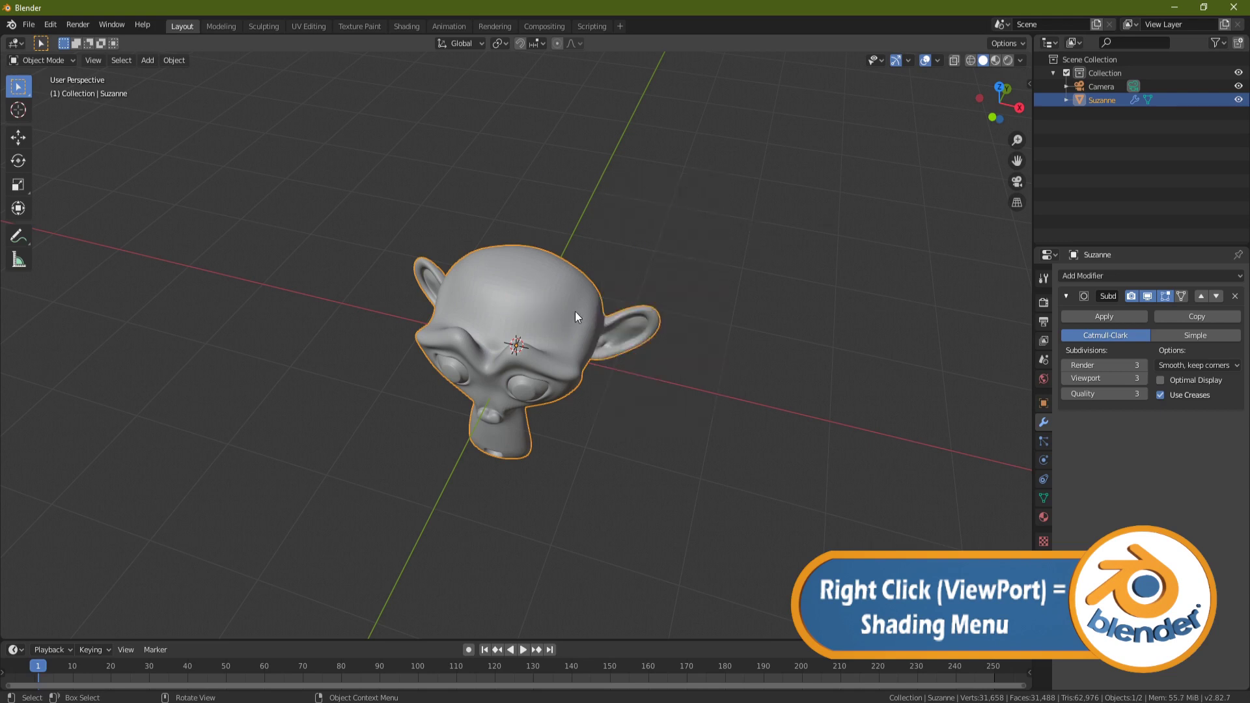
middle_drag(525, 307, 601, 316)
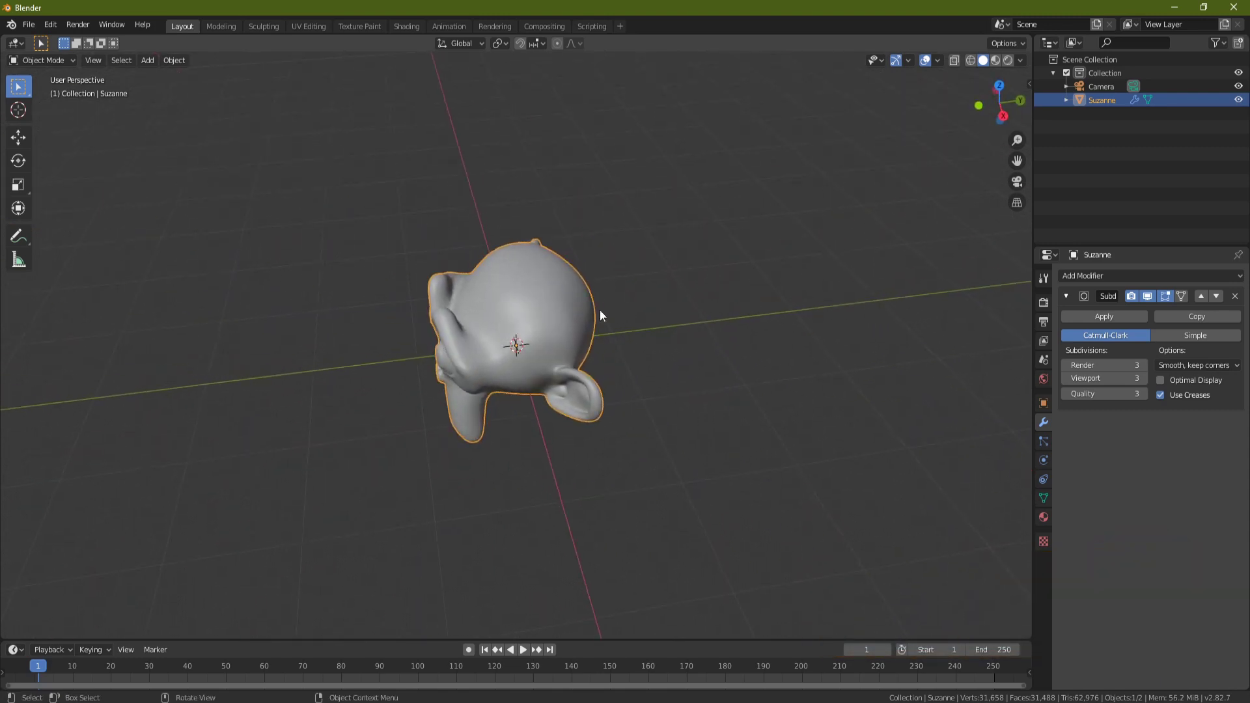
Apply the Subdivision Surface modifier and enter Edit Mode on Suzanne.
click(1129, 321)
key(Tab)
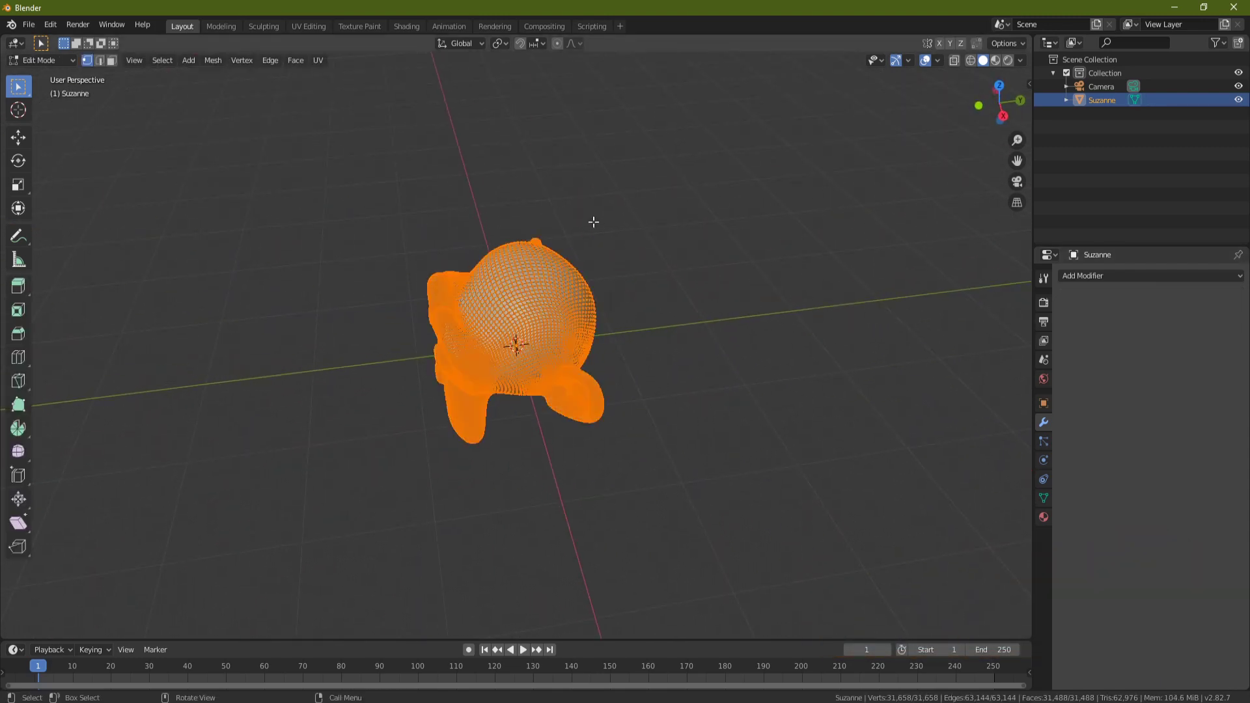
middle_drag(608, 265, 558, 287)
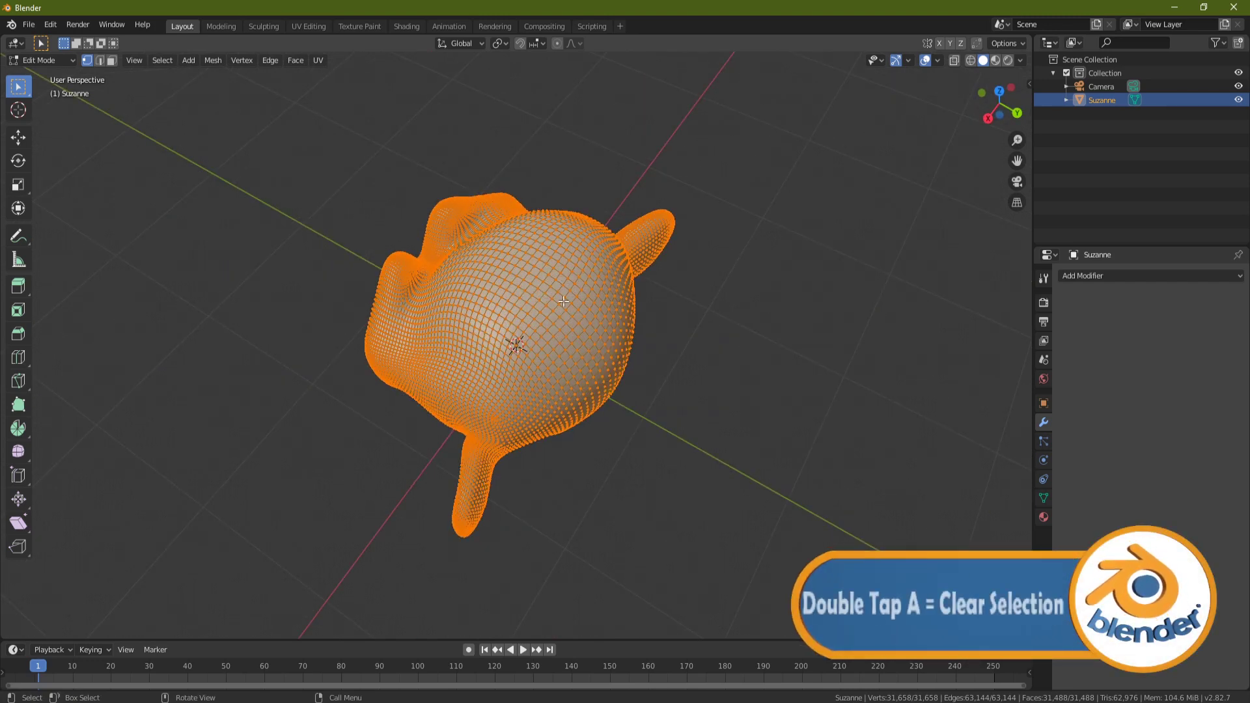
Deselect all, switch to Face select mode and try circle-selecting a patch of faces.
key(a)
key(a)
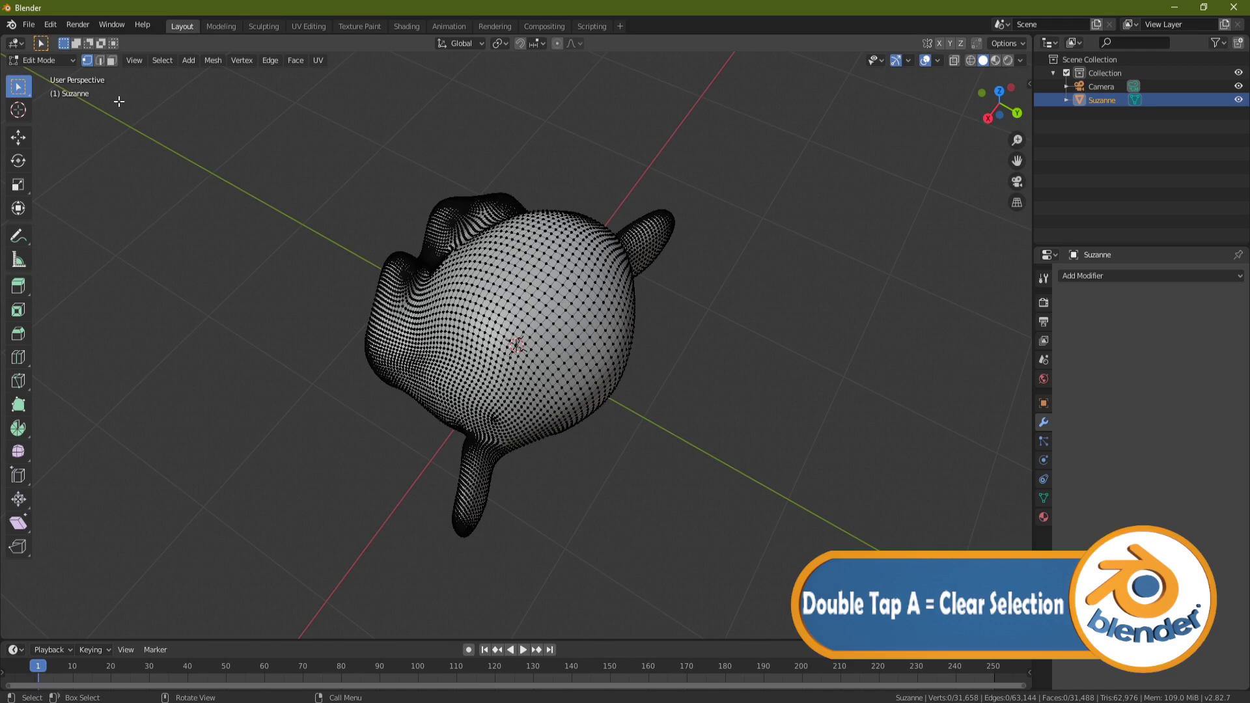
click(111, 59)
middle_drag(408, 289, 631, 257)
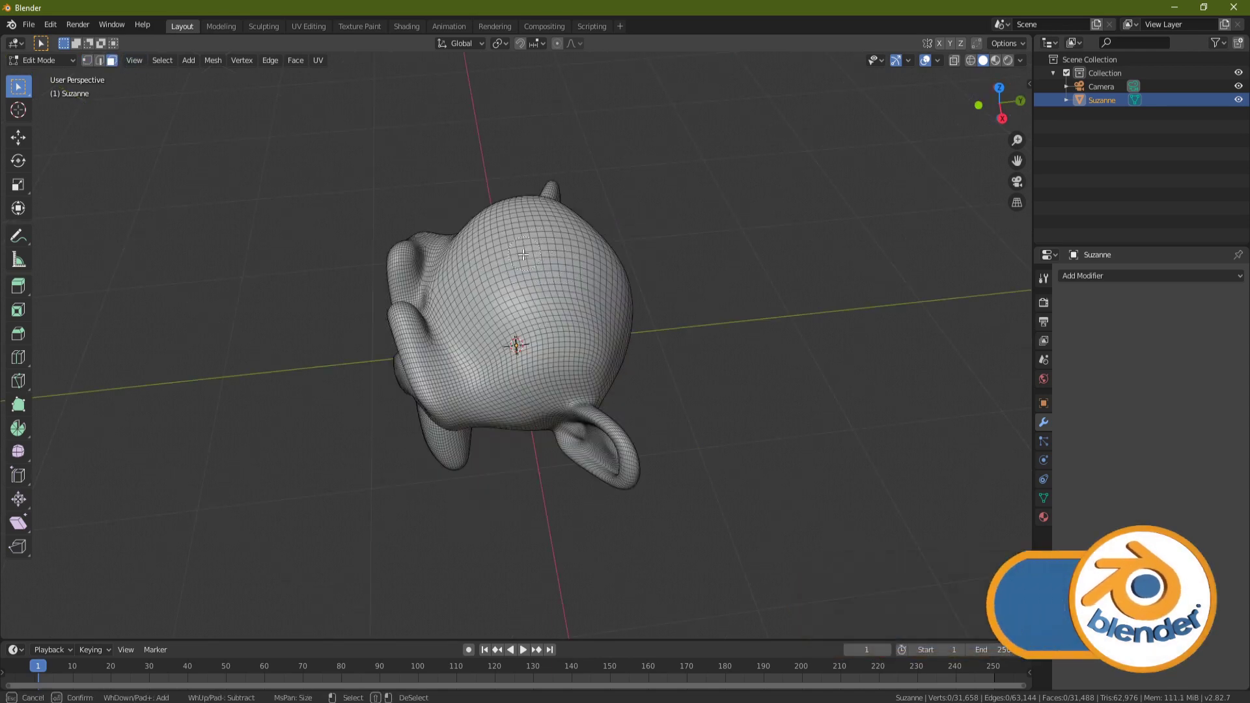
key(c)
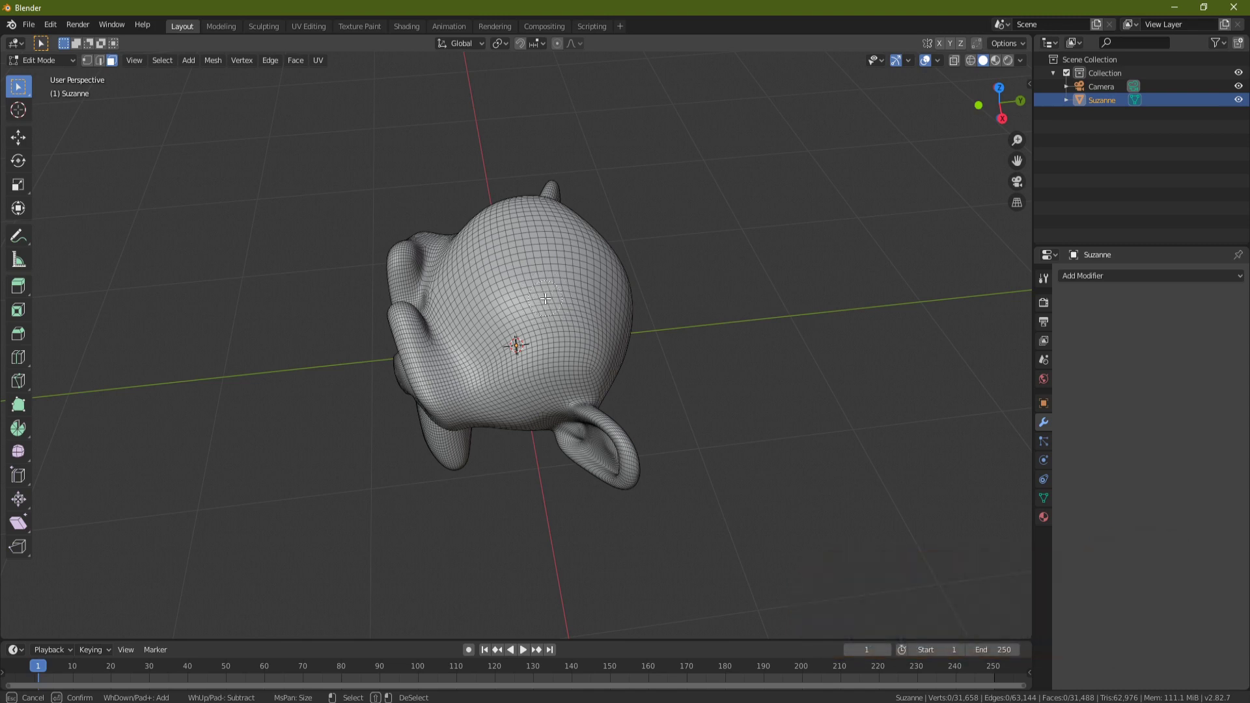
mouse_move(545, 277)
mouse_down()
mouse_move(543, 296)
mouse_move(531, 287)
mouse_move(552, 305)
mouse_up()
key(Escape)
Circle-select faces across the top, forehead and side of Suzanne's head.
middle_drag(756, 377, 531, 360)
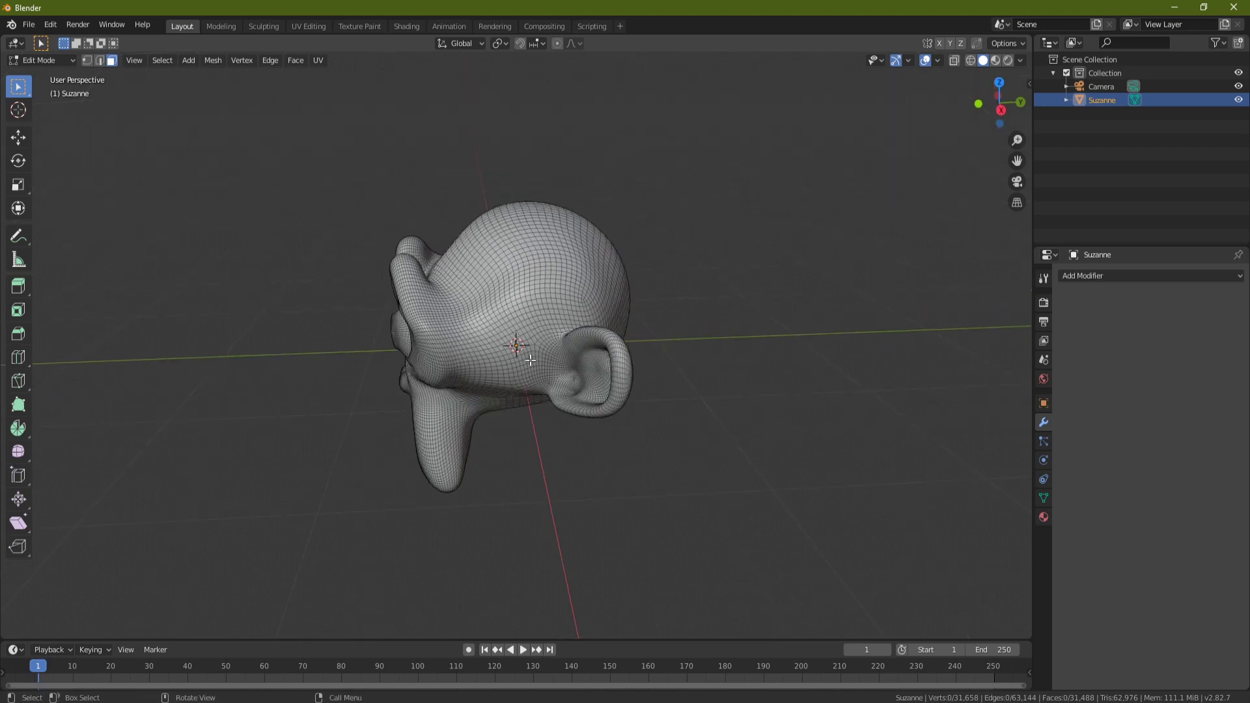
key(c)
mouse_move(521, 359)
mouse_down()
mouse_move(488, 306)
mouse_move(524, 349)
mouse_move(578, 286)
mouse_move(548, 305)
mouse_move(599, 302)
mouse_move(471, 275)
mouse_up()
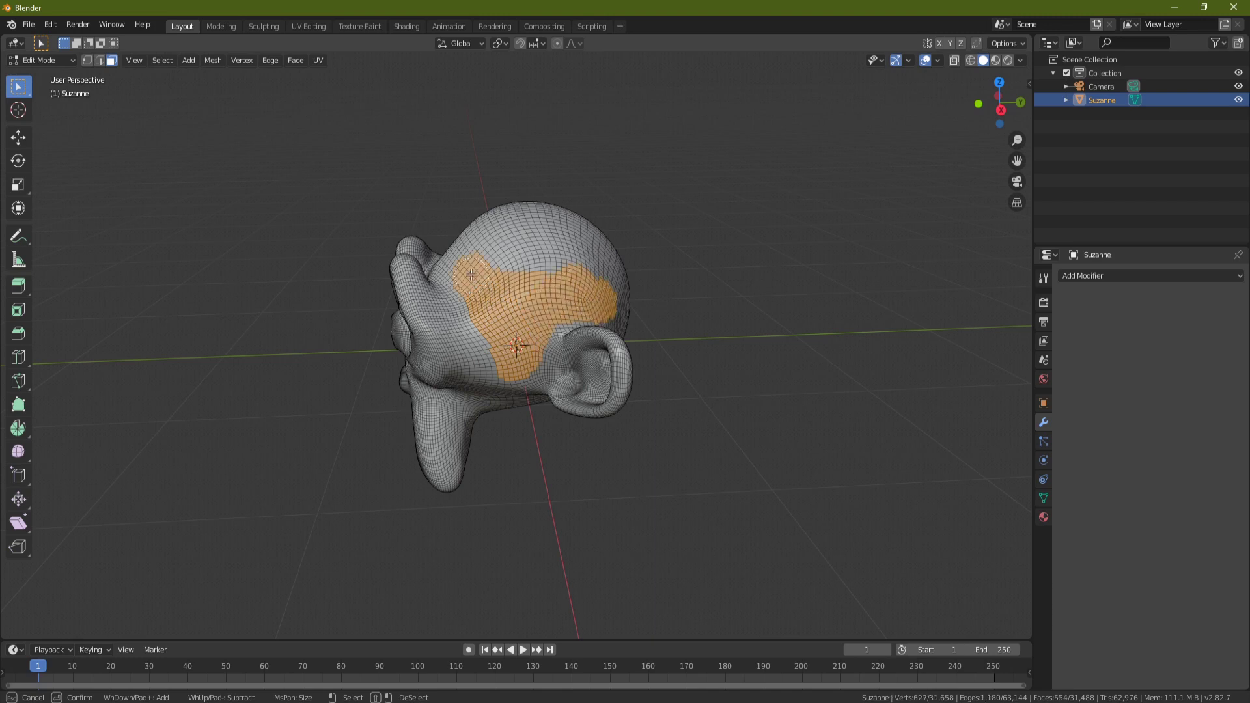
middle_drag(467, 214, 588, 291)
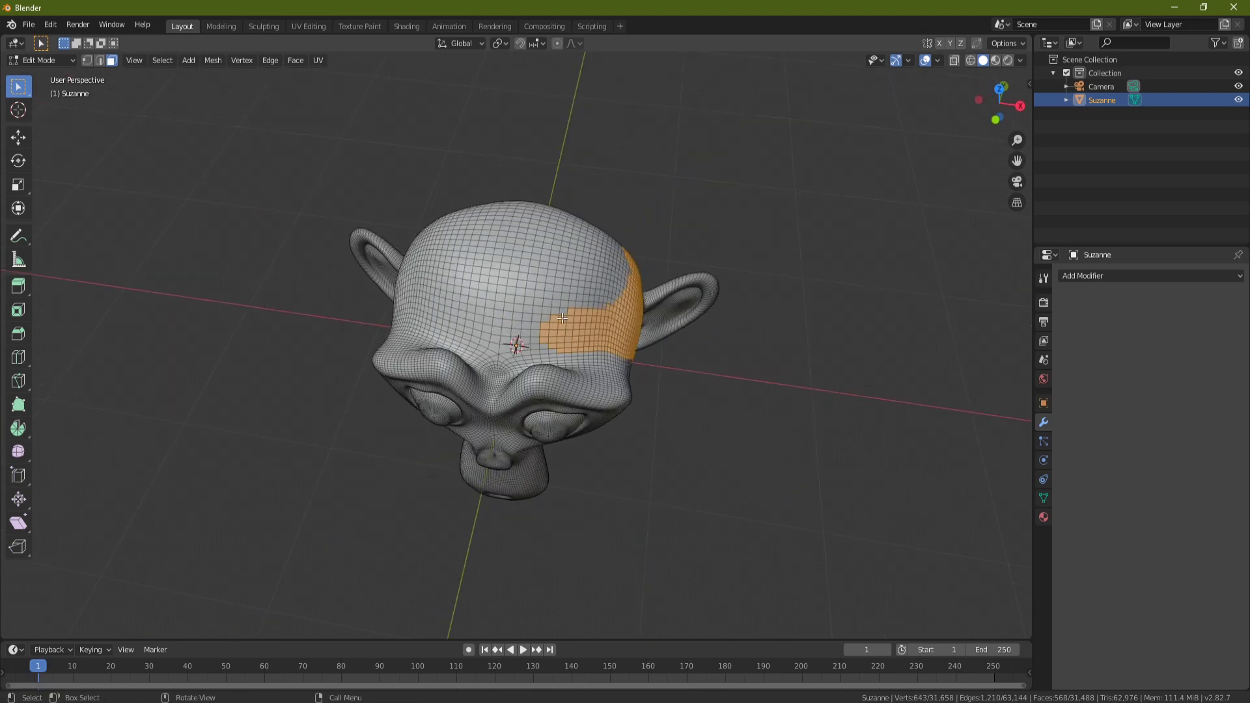
mouse_move(560, 320)
mouse_down()
mouse_move(534, 335)
mouse_move(397, 310)
mouse_up()
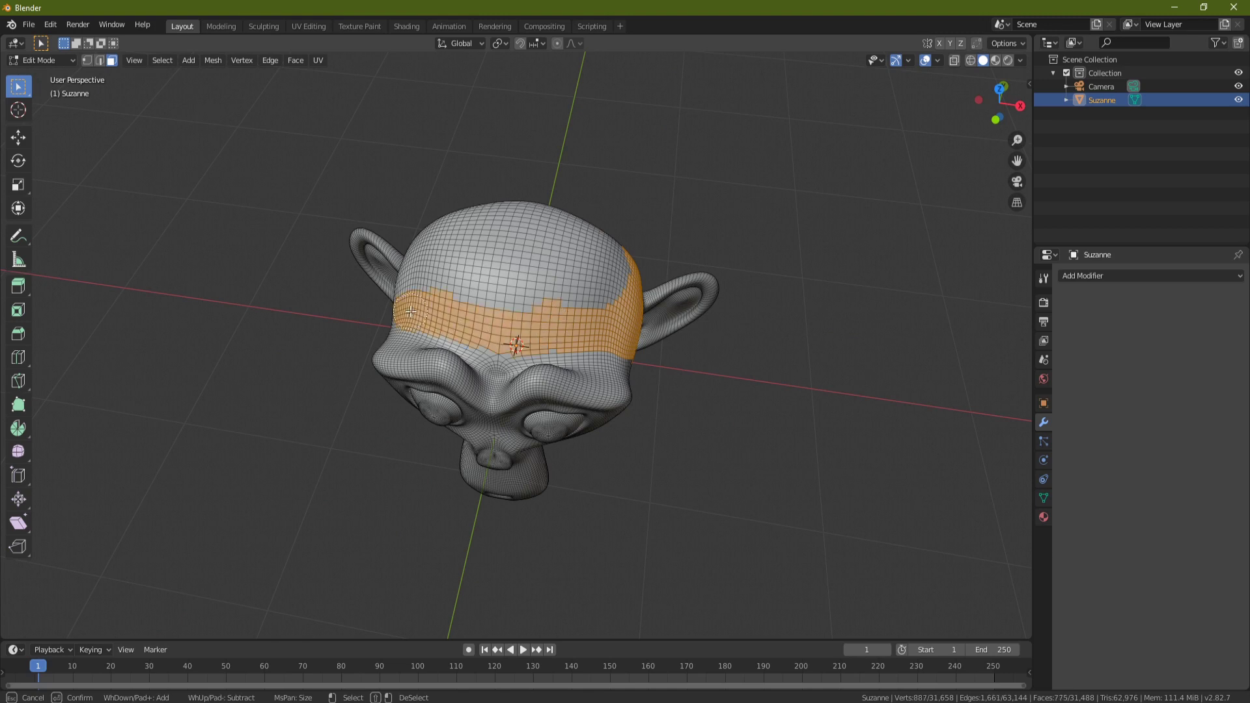
mouse_move(397, 309)
middle_down()
mouse_move(498, 298)
mouse_move(527, 325)
middle_up()
key(c)
mouse_move(526, 325)
mouse_down()
mouse_move(511, 363)
mouse_move(472, 322)
mouse_up()
right_click(391, 287)
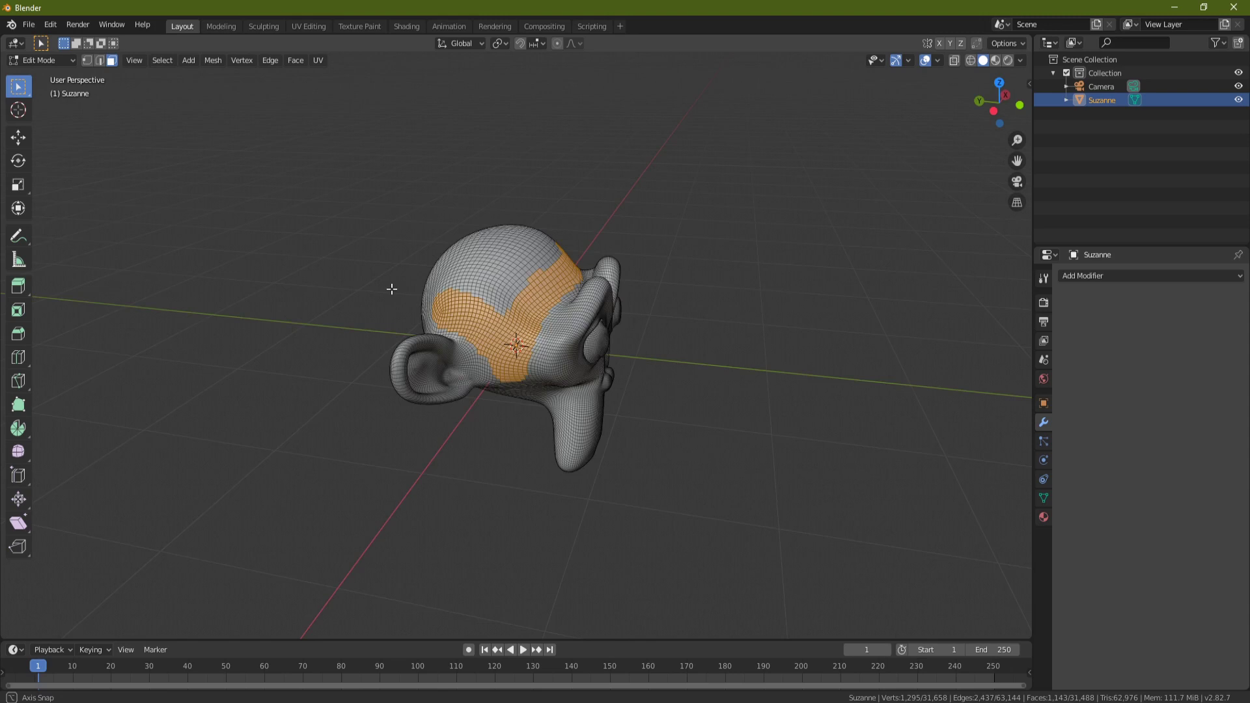
middle_drag(391, 287, 549, 296)
Extend the circle selection with more bands of faces to cover the whole cranium dome.
key(c)
mouse_move(598, 292)
mouse_down()
mouse_move(550, 335)
mouse_move(459, 336)
mouse_move(431, 315)
mouse_up()
right_click(431, 315)
middle_drag(431, 316, 466, 332)
key(c)
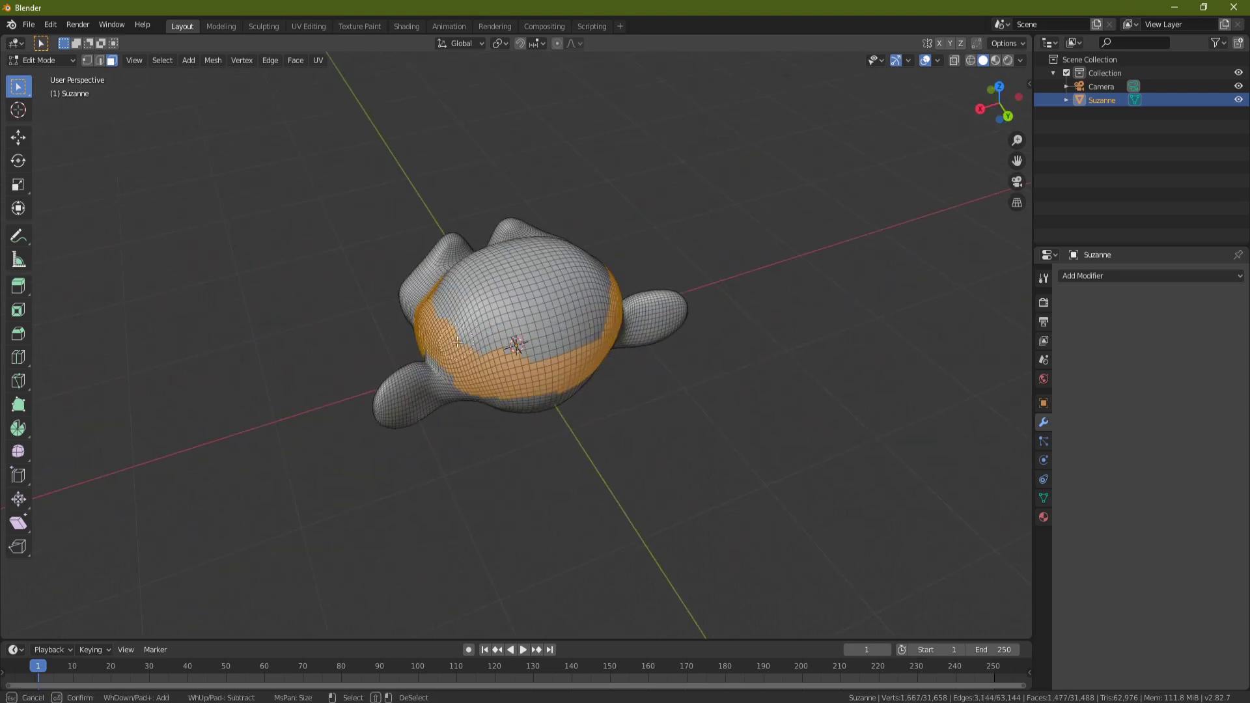
mouse_move(466, 332)
mouse_down()
mouse_move(582, 342)
mouse_move(596, 330)
mouse_move(590, 301)
mouse_move(502, 306)
mouse_up()
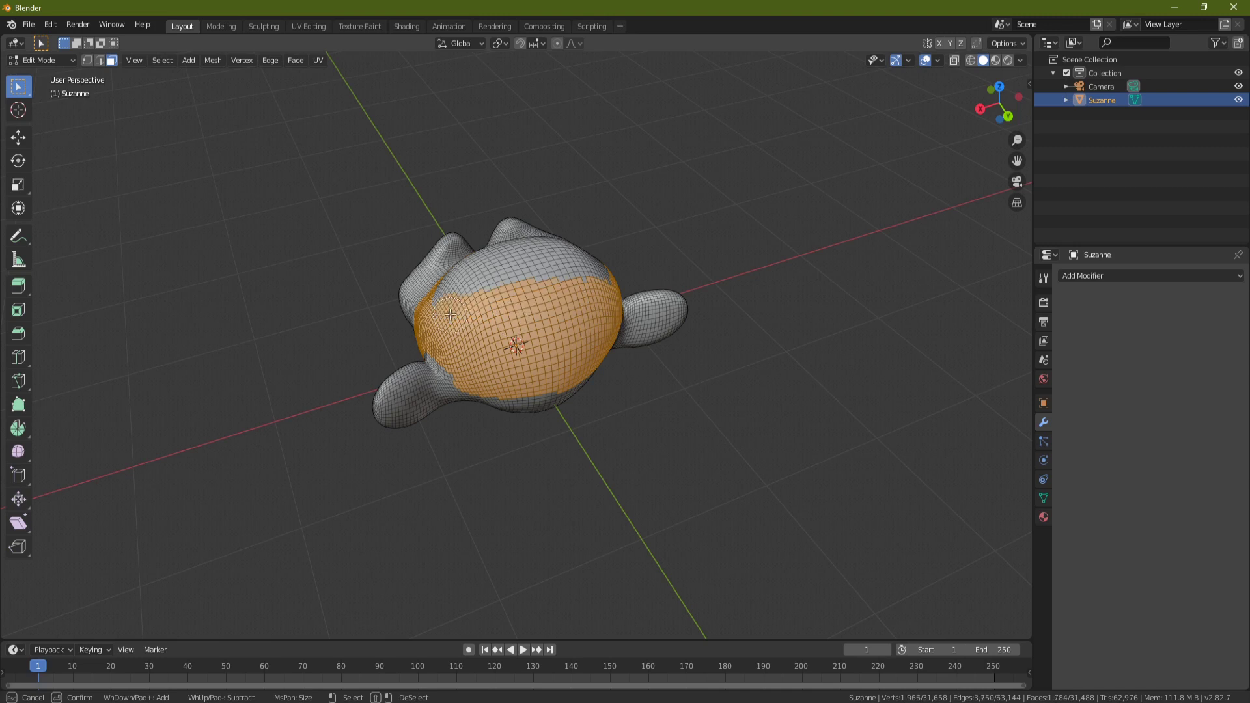
middle_drag(450, 314, 459, 382)
drag(447, 359, 481, 384)
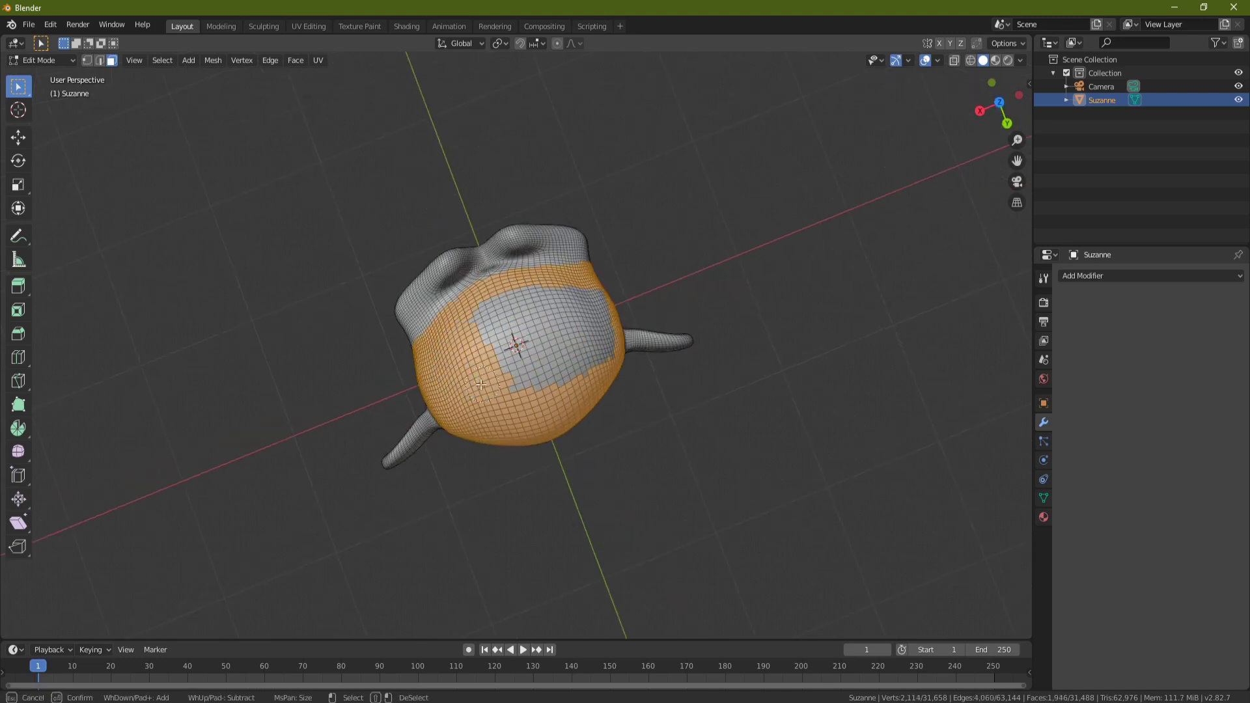
mouse_move(499, 308)
mouse_down()
mouse_move(583, 294)
mouse_move(599, 356)
mouse_move(556, 381)
mouse_move(568, 322)
mouse_move(497, 354)
mouse_move(532, 368)
mouse_up()
key(Escape)
middle_drag(634, 365, 721, 291)
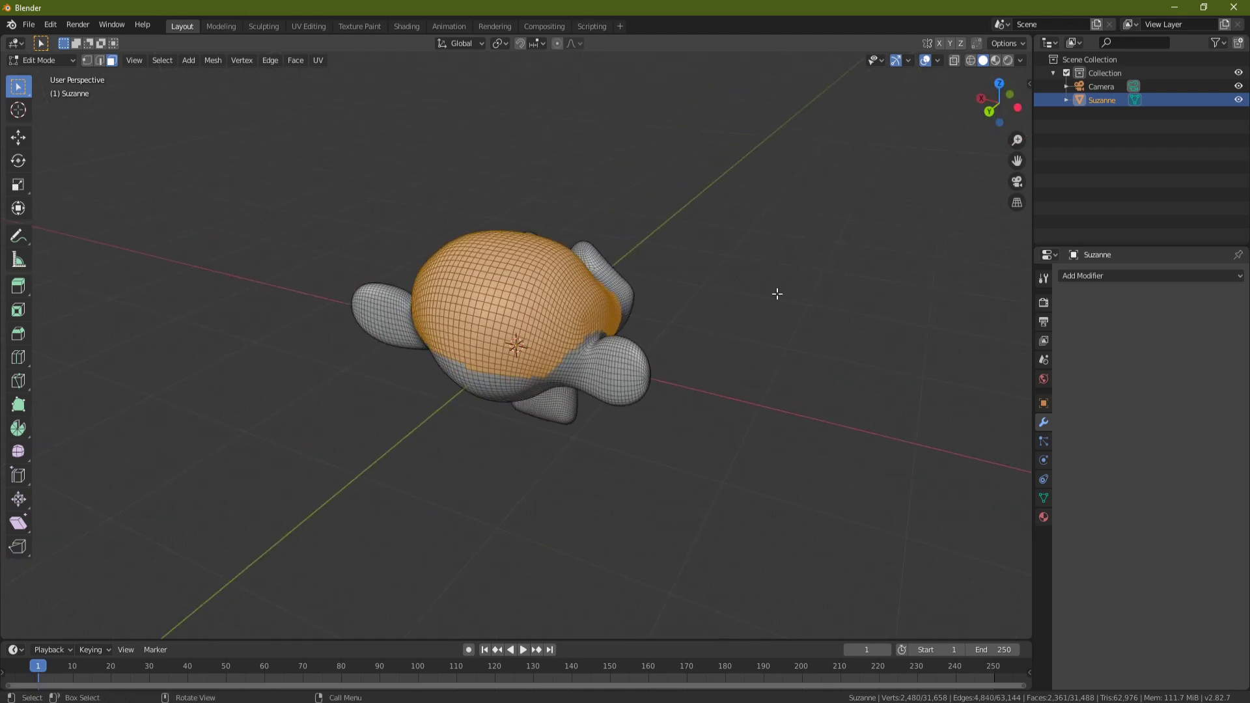
Add a new vertex group in the mesh data settings and rename it 'Hair'.
click(1044, 498)
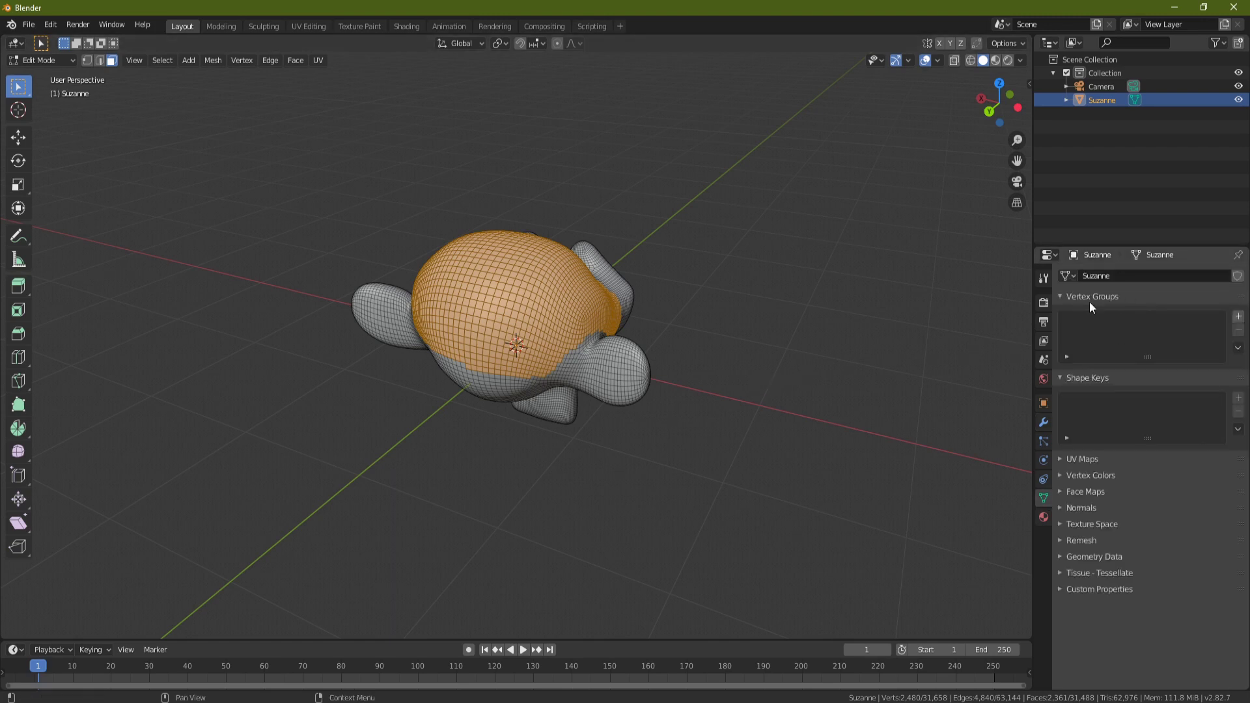
click(1240, 317)
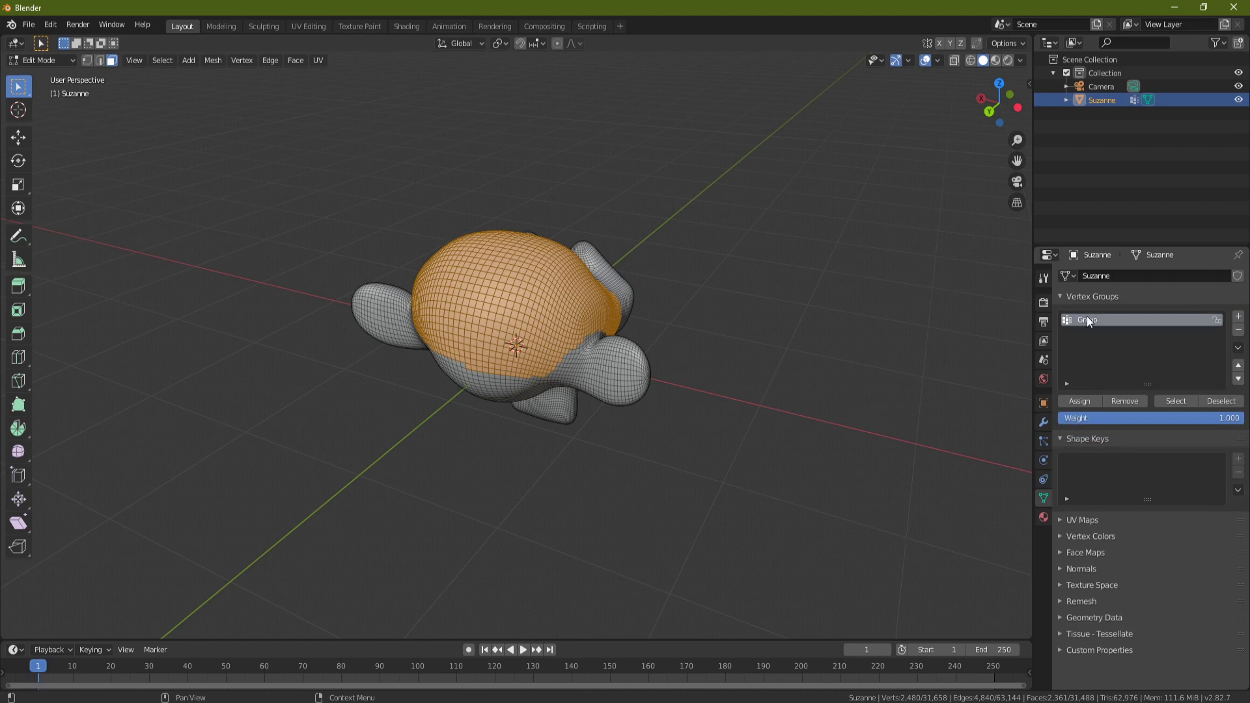
double_click(1149, 327)
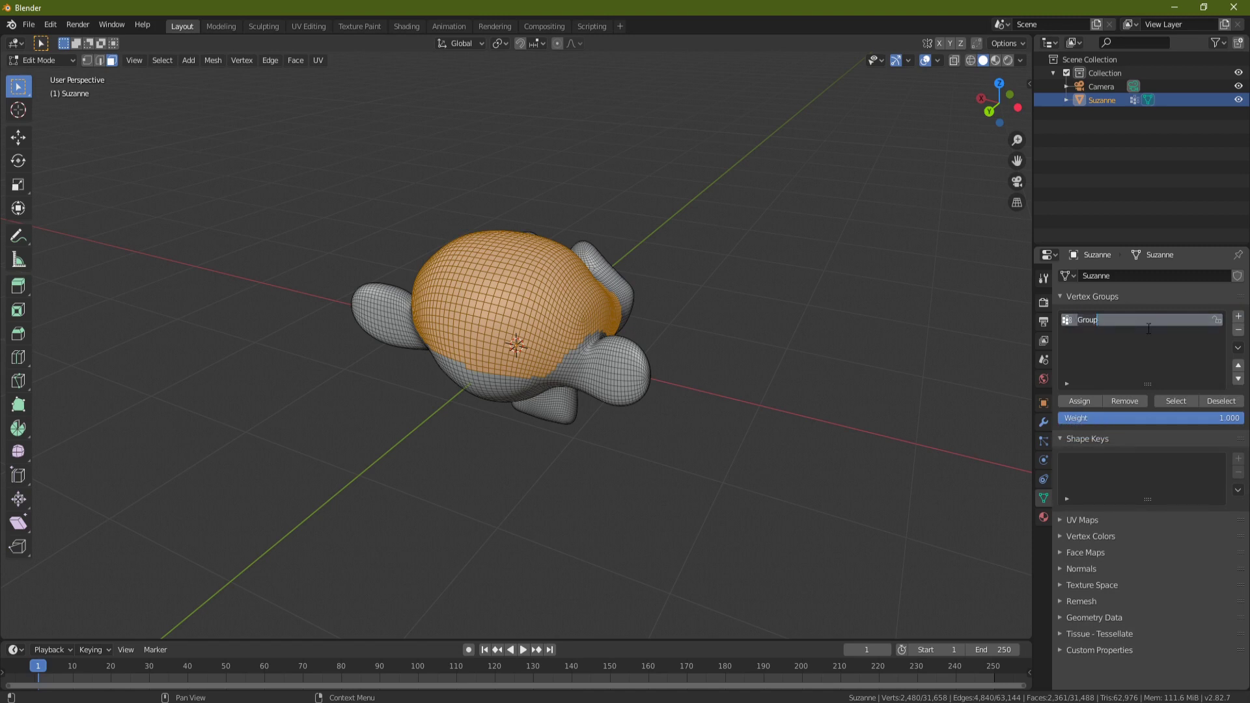
text(Hair)
middle_drag(651, 317, 653, 326)
Deselect the mesh, then reselect the Hair group's vertices to check the scalp region.
click(1222, 402)
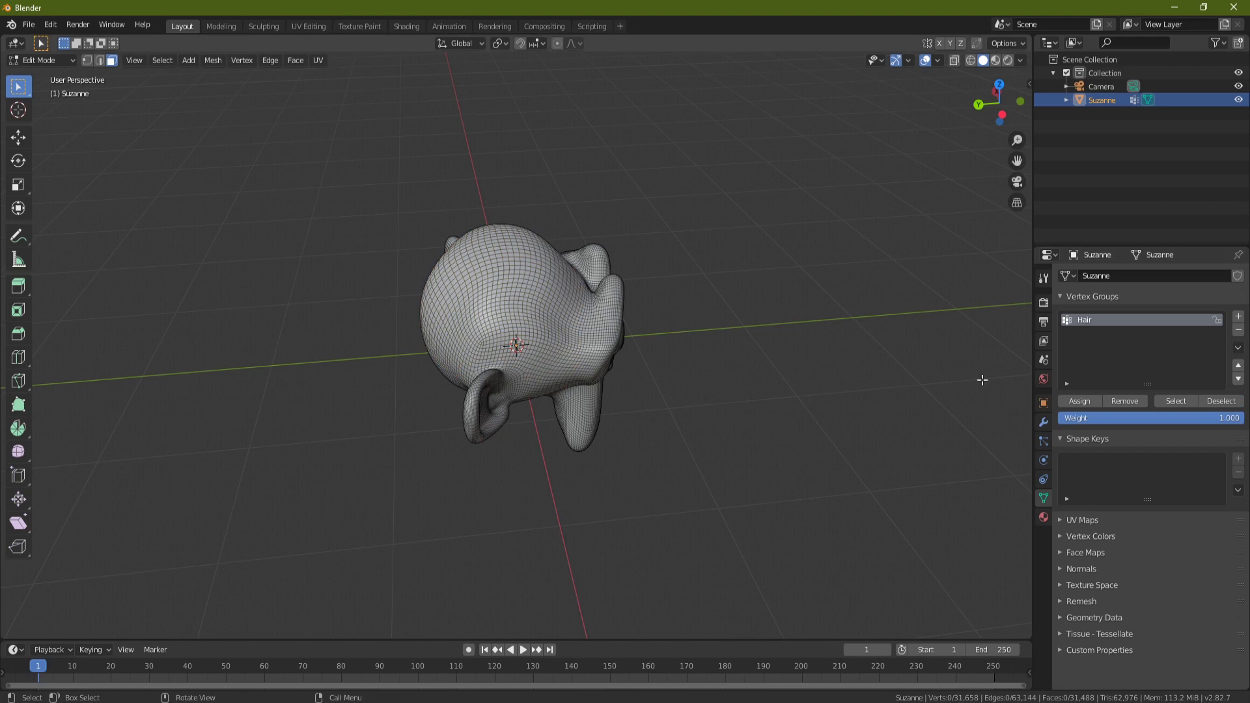
click(1177, 402)
middle_drag(631, 333, 637, 279)
middle_drag(543, 277, 619, 280)
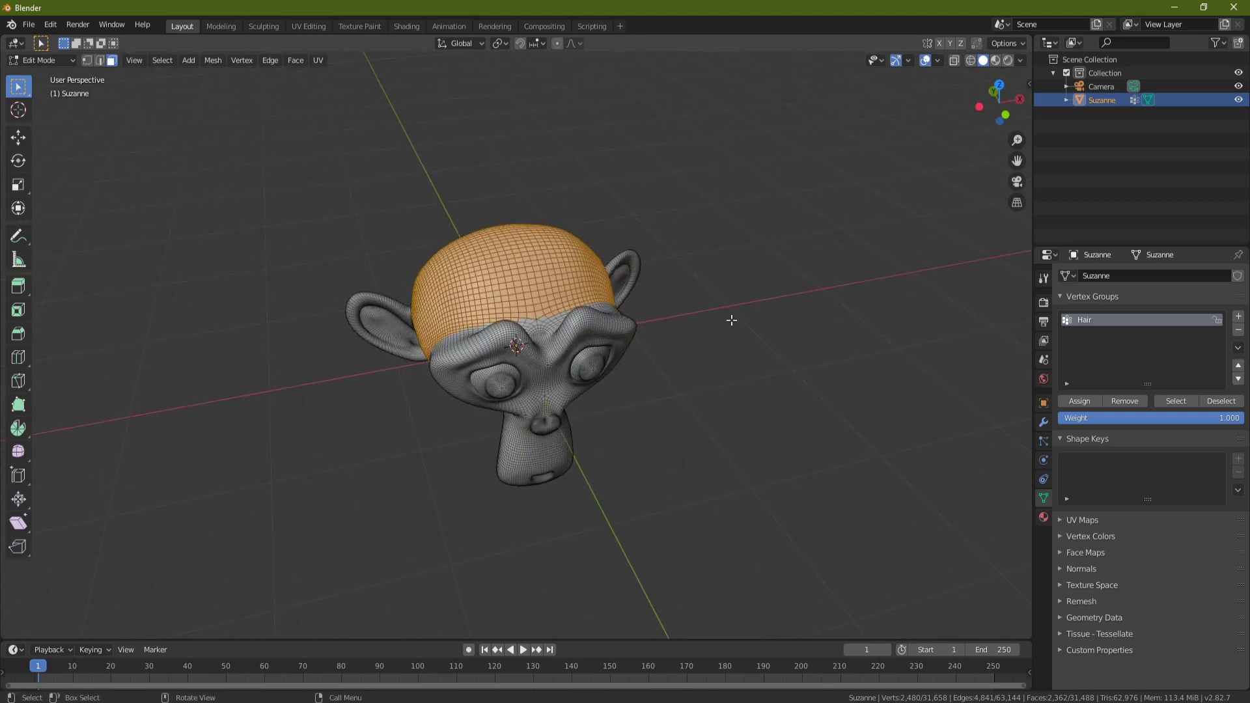
middle_drag(752, 339, 576, 208)
In Object Mode, give Suzanne new Material.001 with a dark brown base colour (H 0.085, S 0.652, V 0.373).
key(Tab)
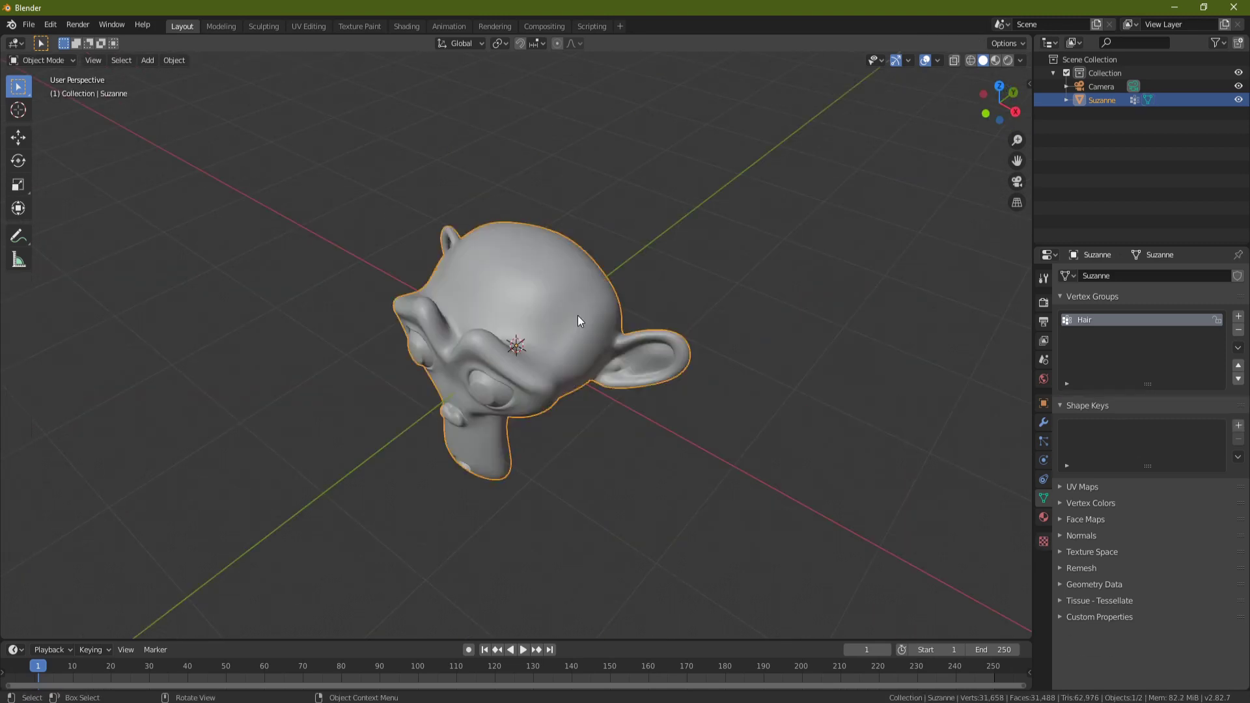
click(1044, 519)
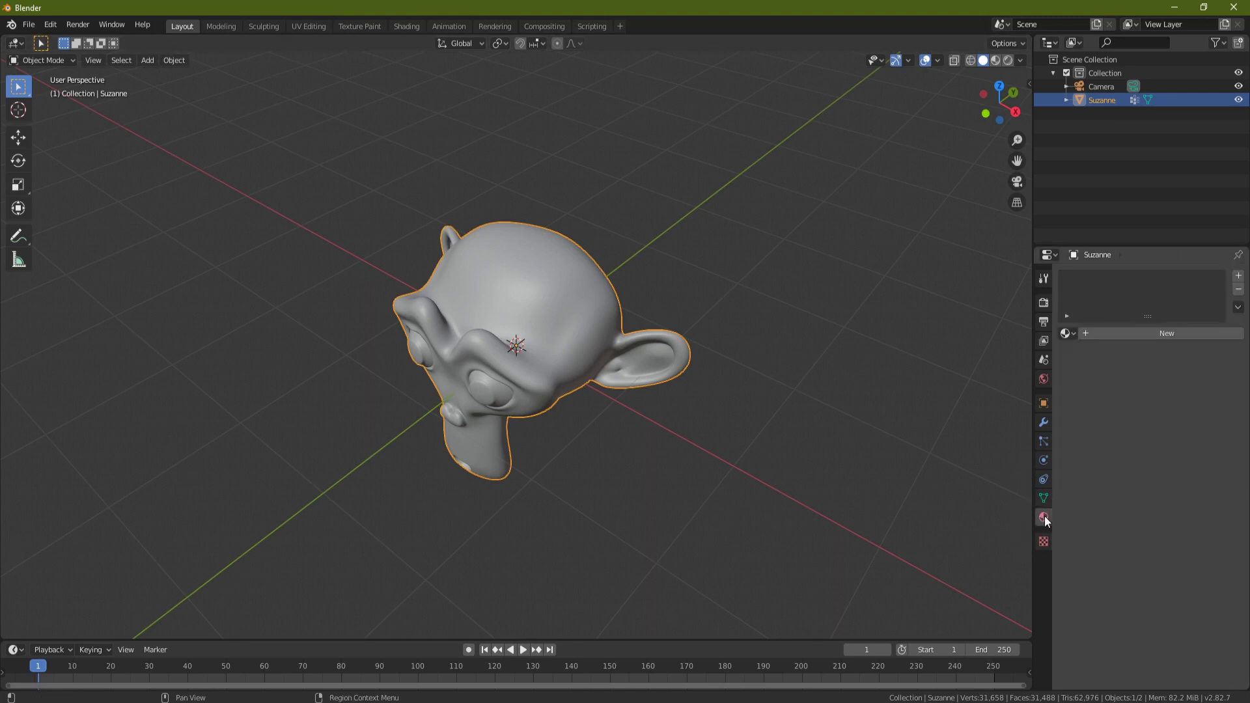
click(1240, 275)
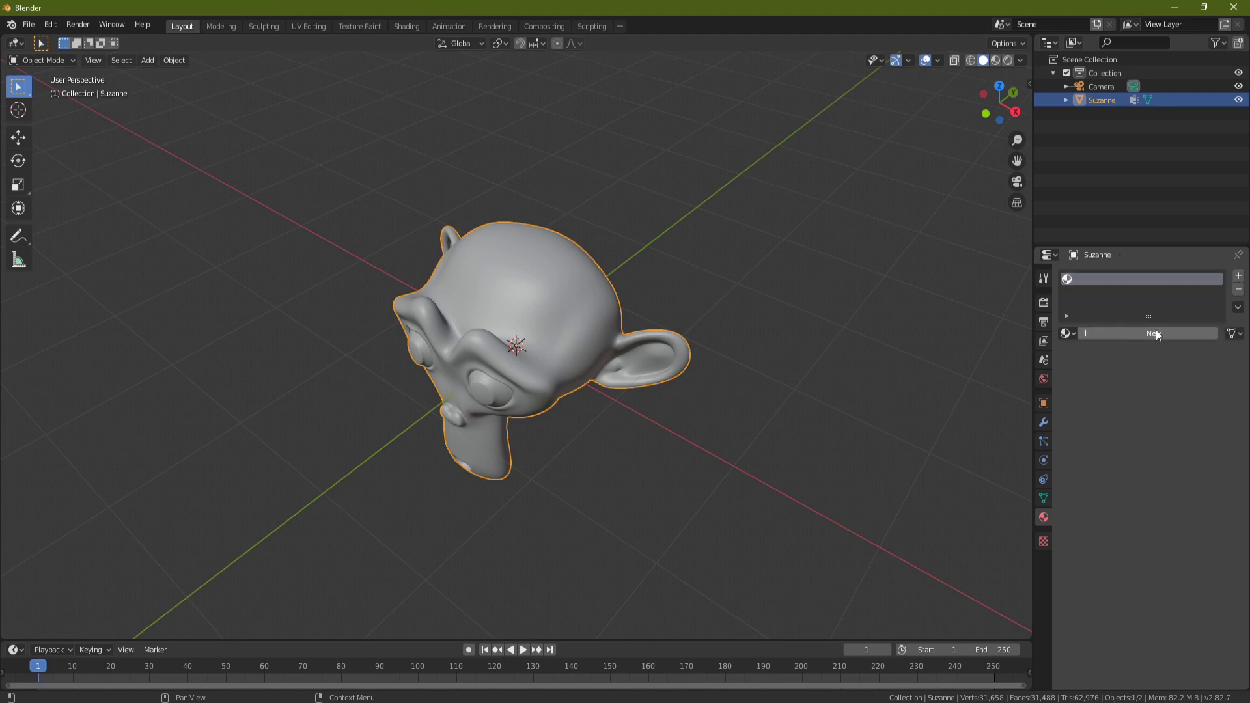
click(1156, 333)
click(1191, 470)
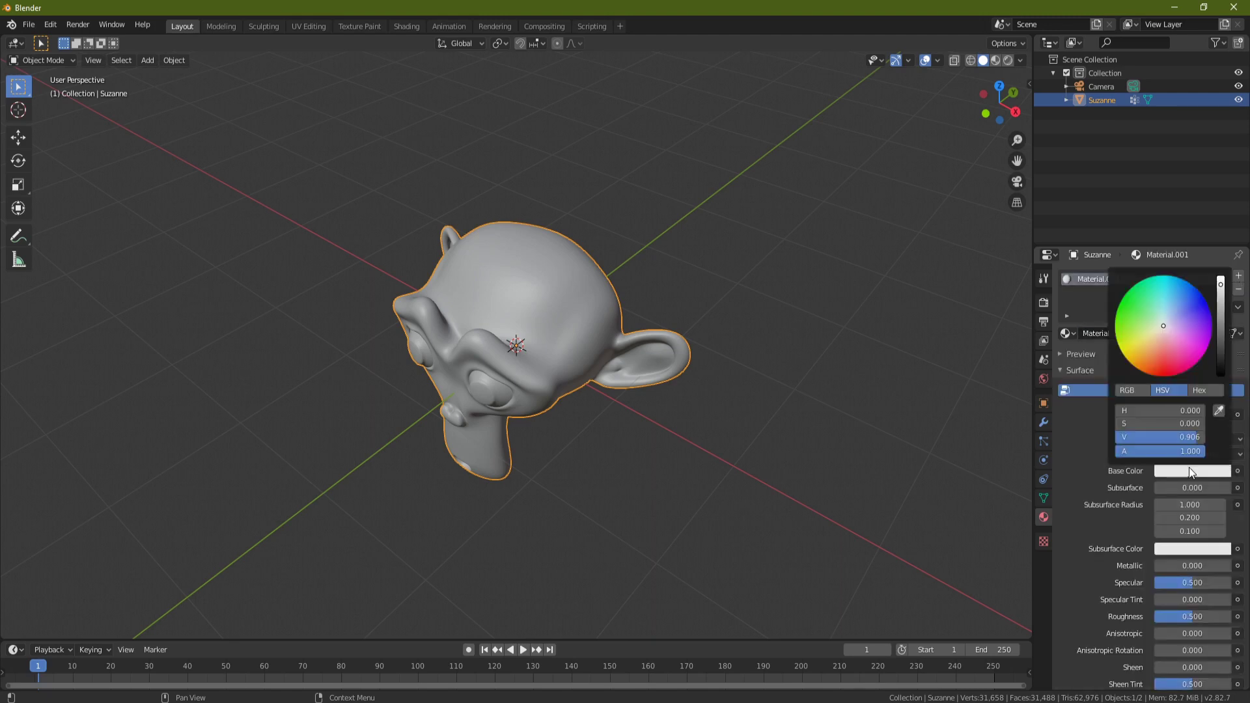
drag(1163, 322, 1148, 354)
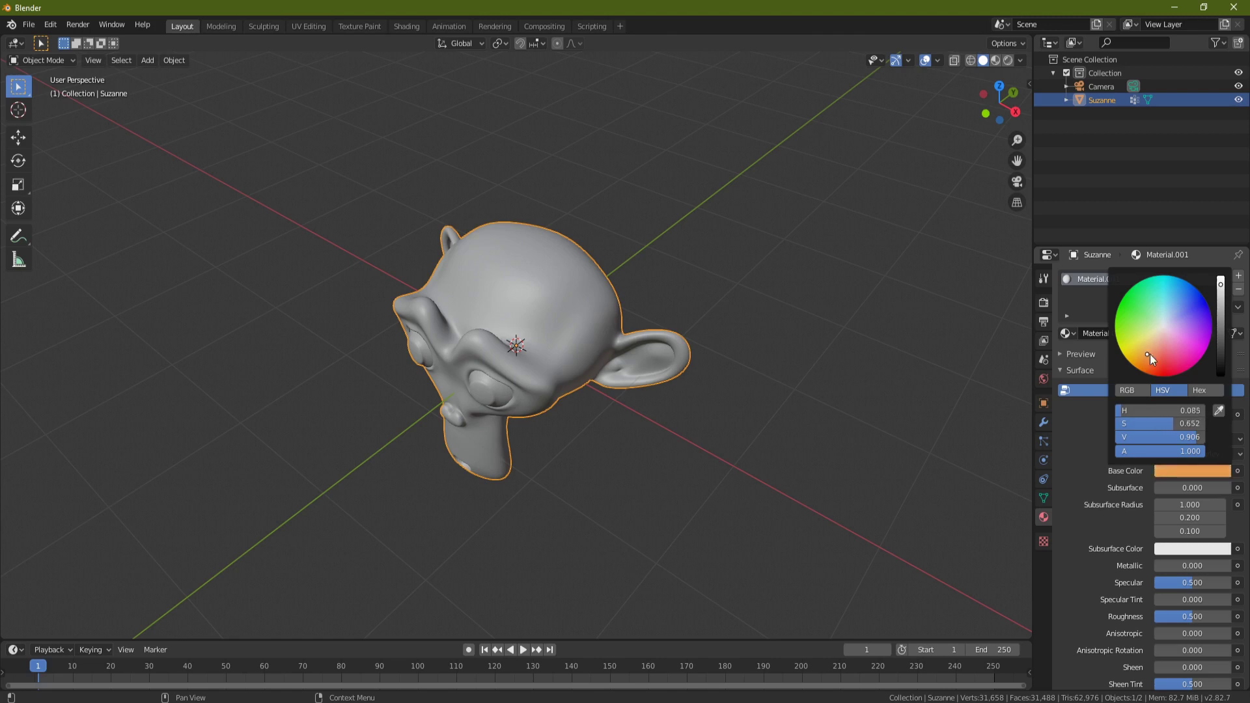
drag(1227, 300, 1221, 336)
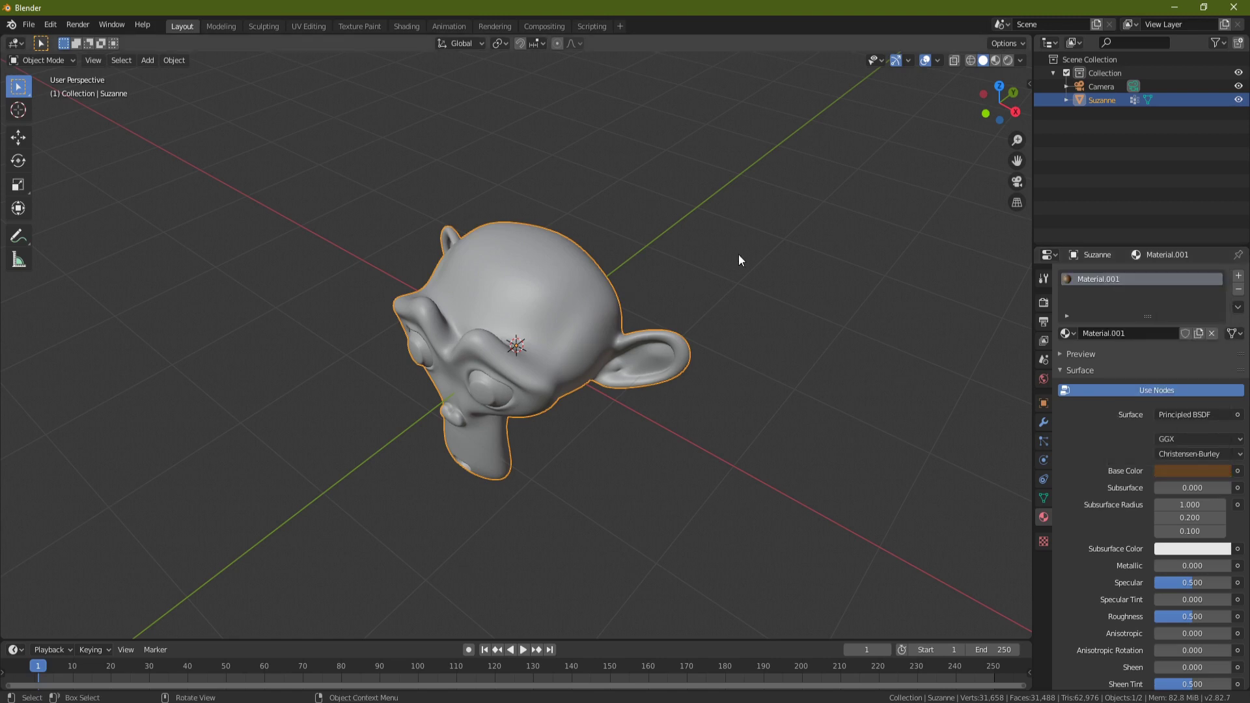
Switch the viewport to Rendered shading and add a Sun light.
click(1009, 60)
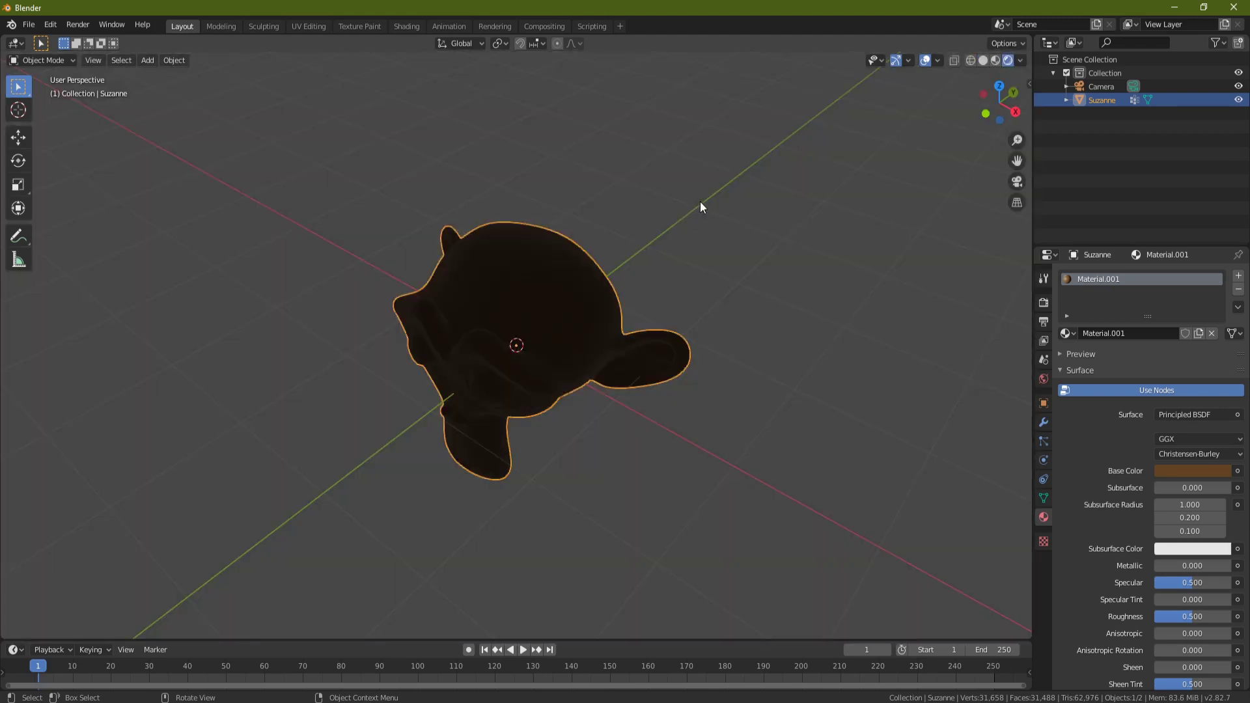
scroll(640, 240, down, 3)
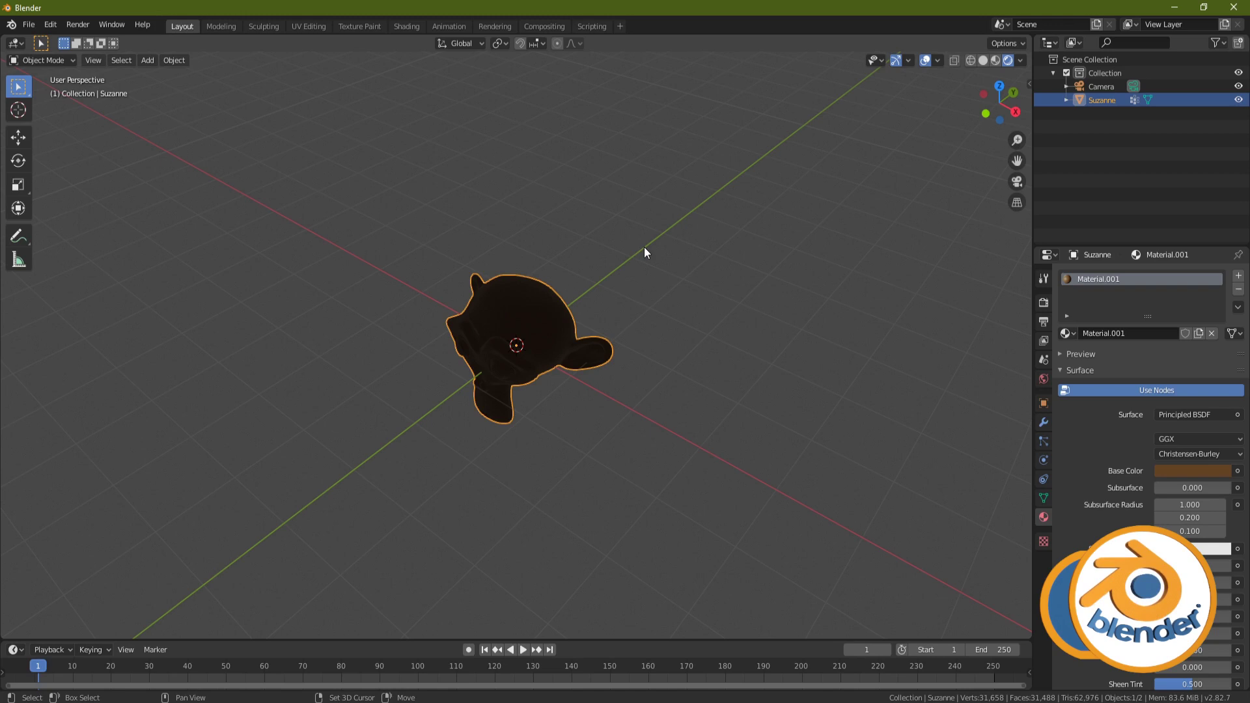
key(shift+a)
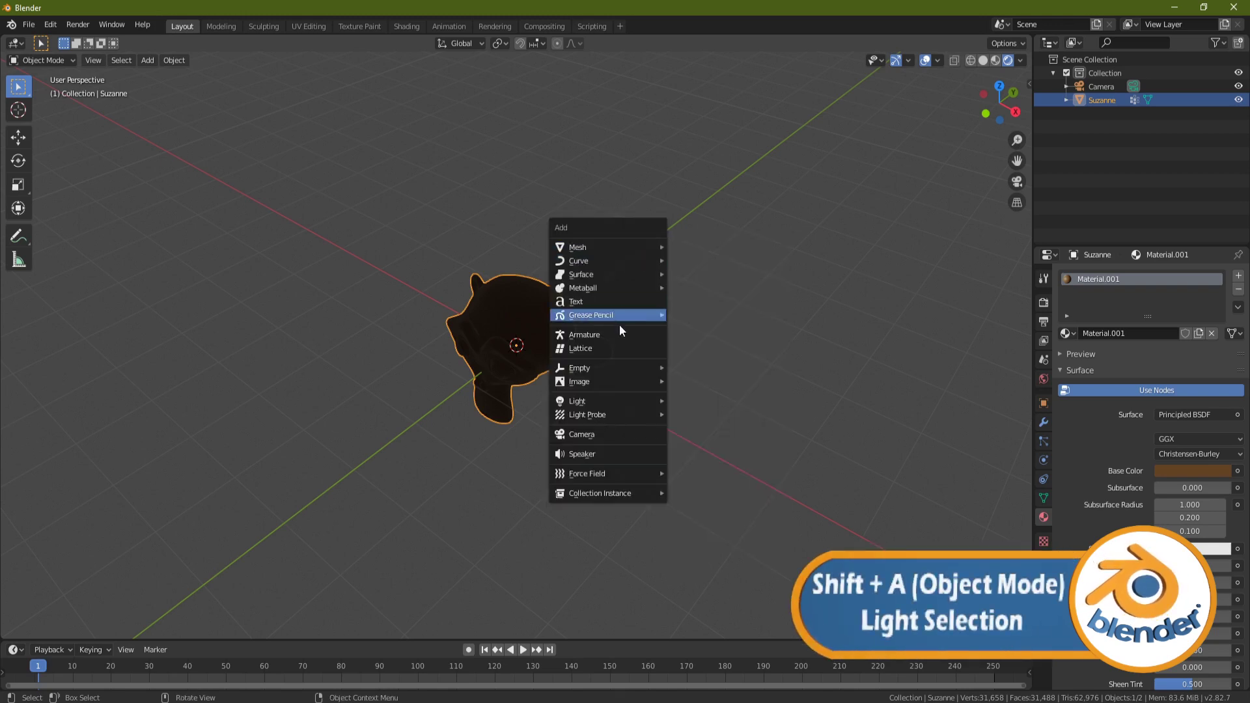
mouse_move(603, 401)
click(717, 414)
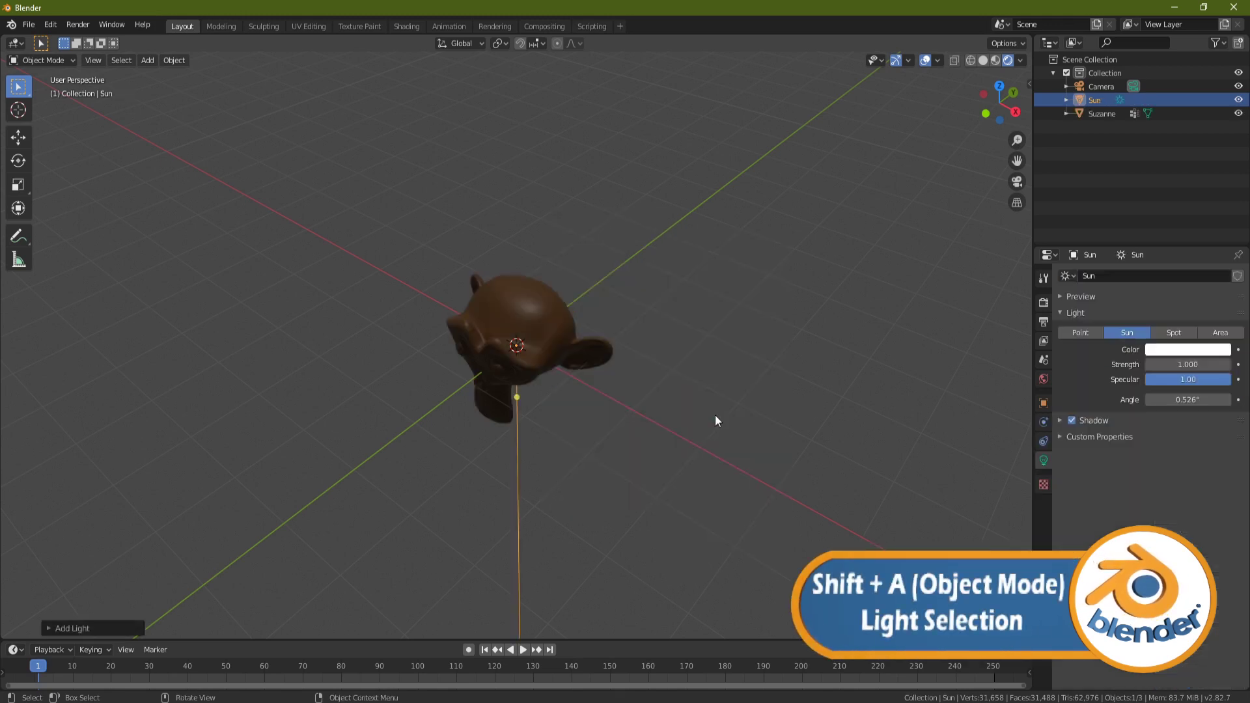
middle_drag(715, 416, 572, 334)
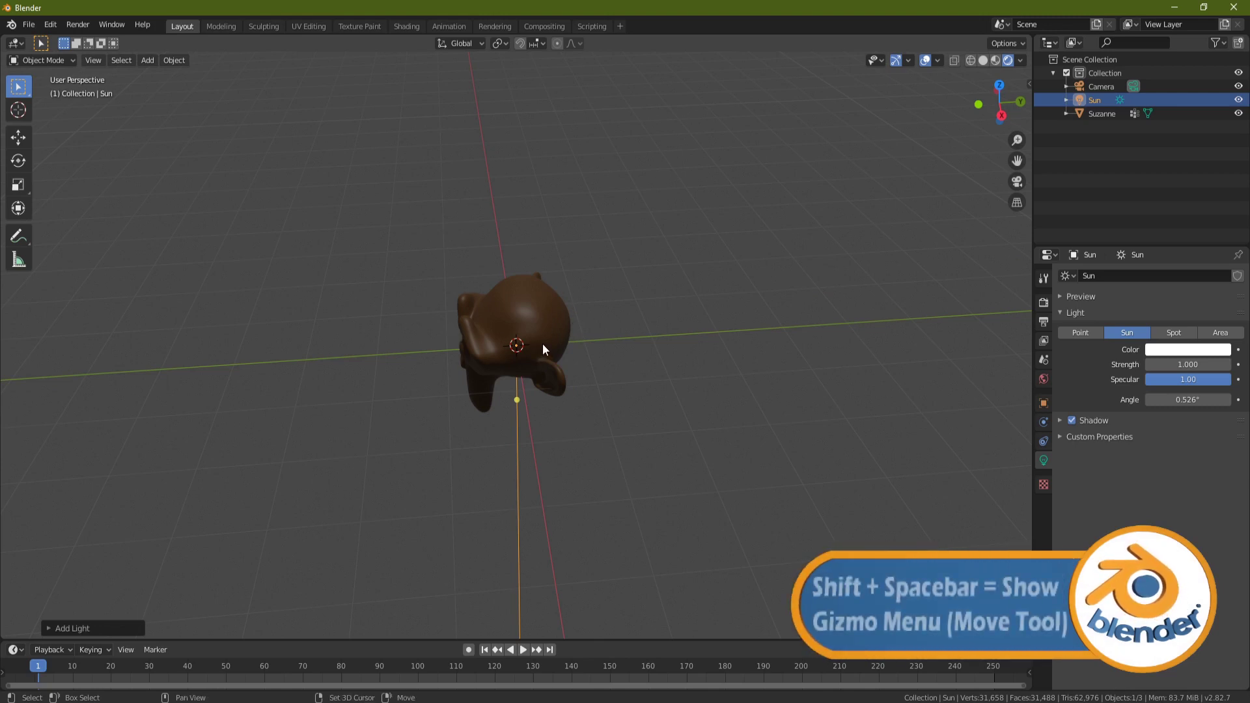
Move the Sun up and away from Suzanne with the Move tool.
key(shift+space)
click(496, 376)
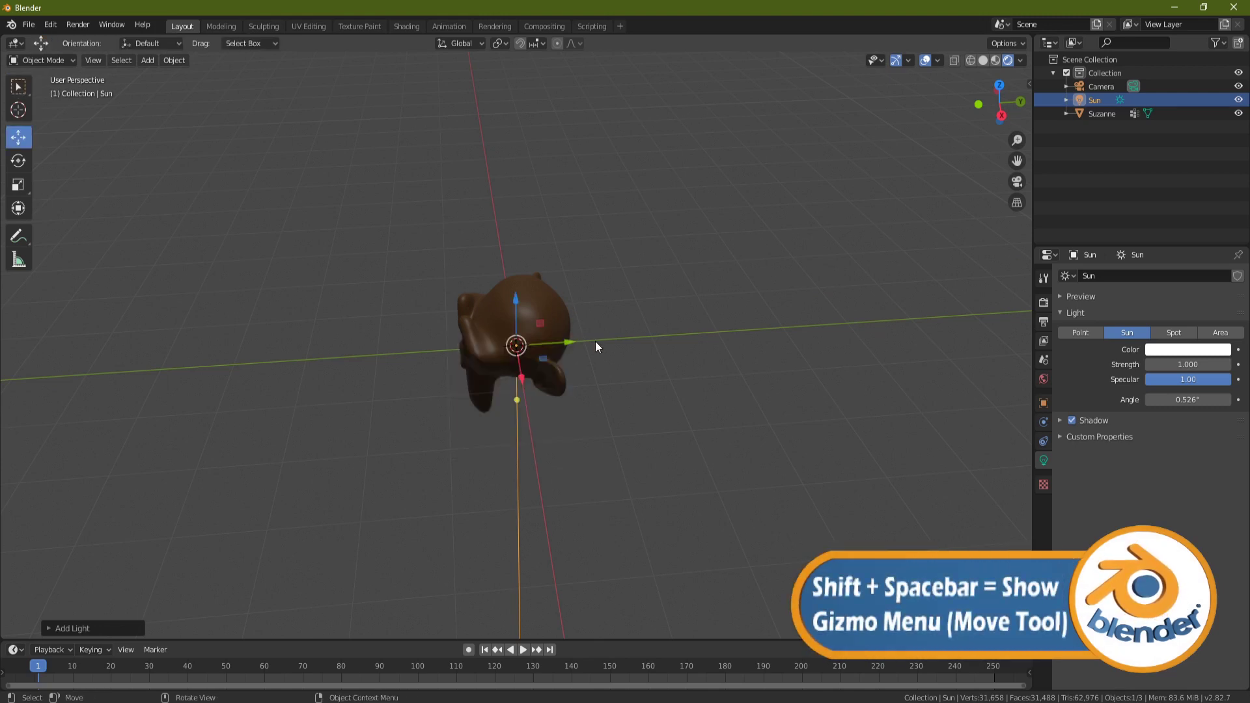
drag(596, 346, 334, 218)
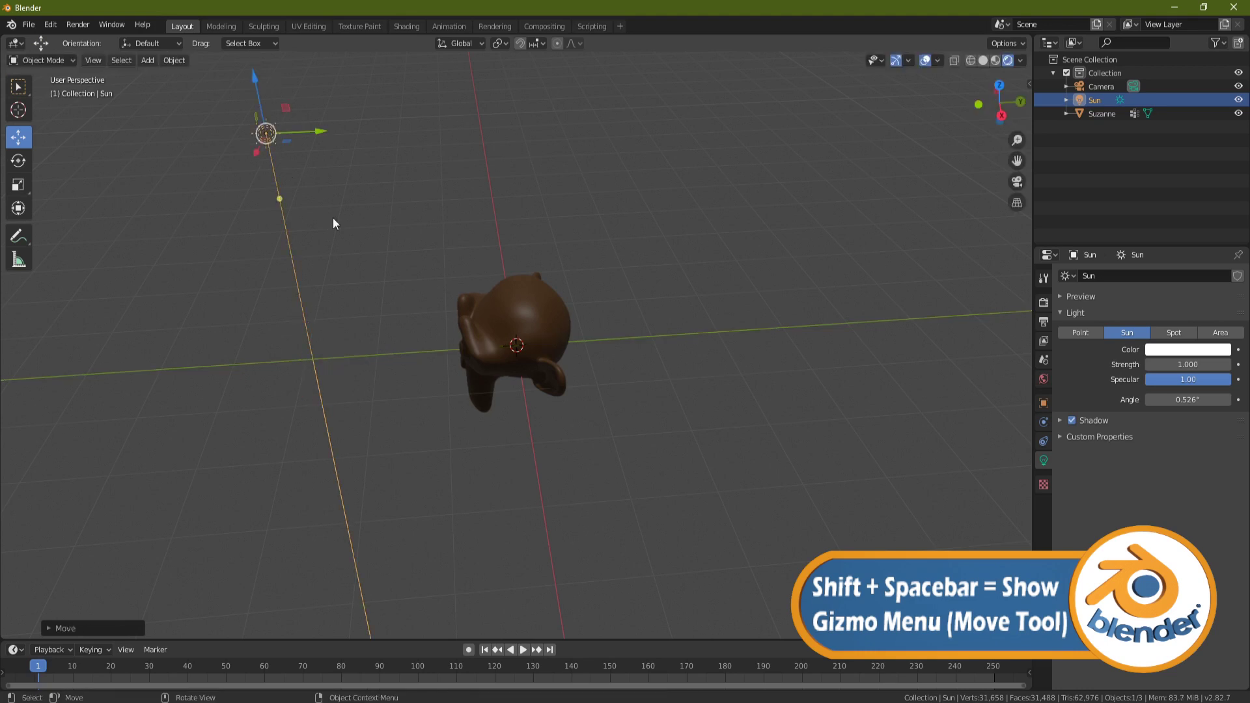
scroll(365, 400, down, 2)
middle_drag(367, 398, 450, 394)
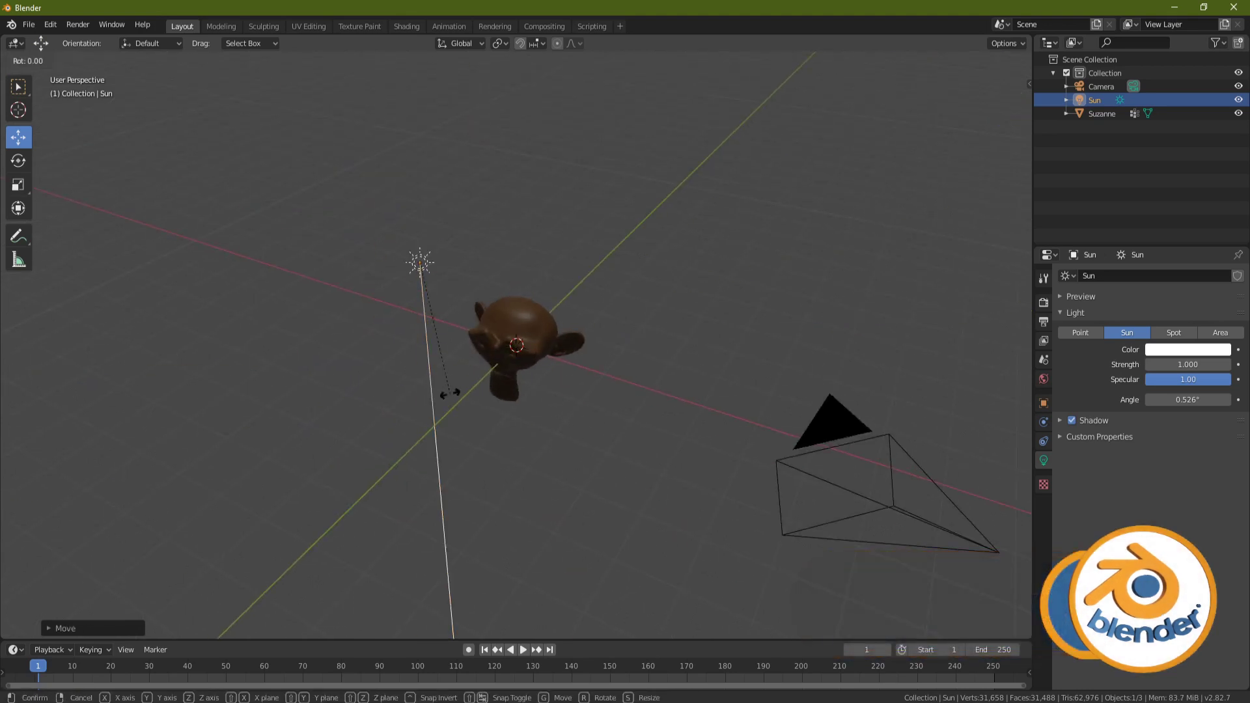
Rotate the Sun 90° about the Y axis.
key(r)
key(x)
key(x)
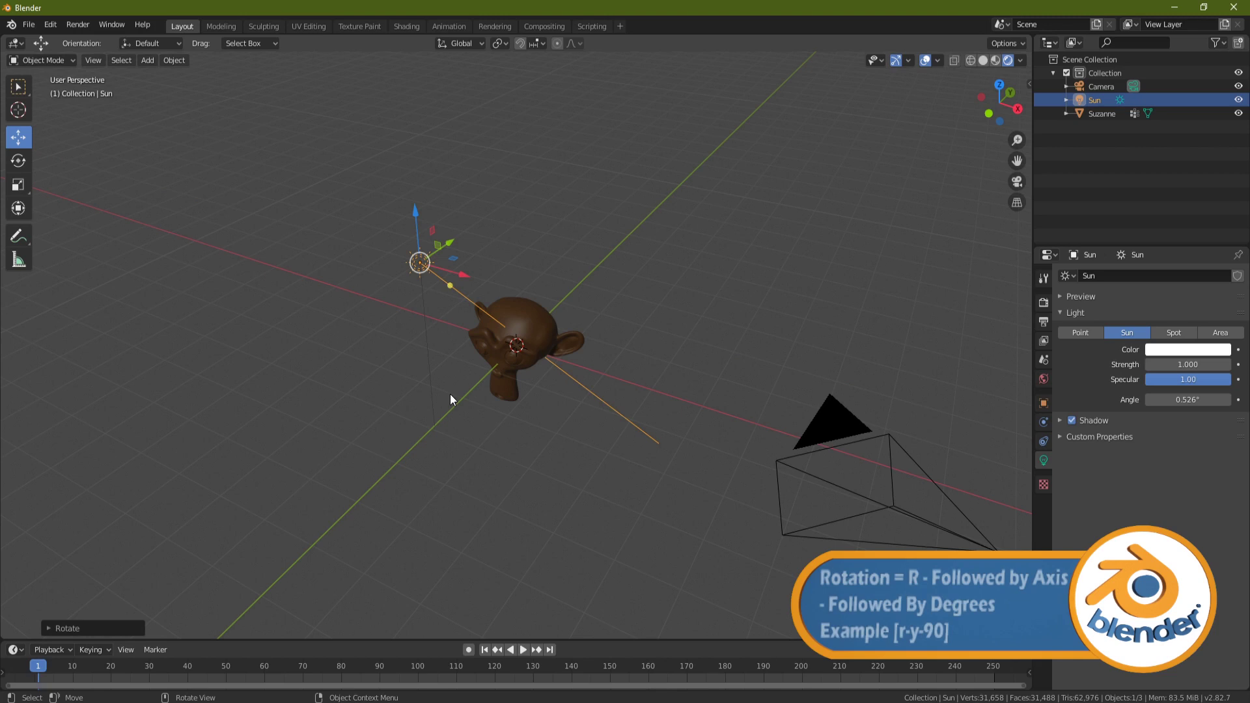
key(x)
key(y)
key(9)
key(0)
key(Return)
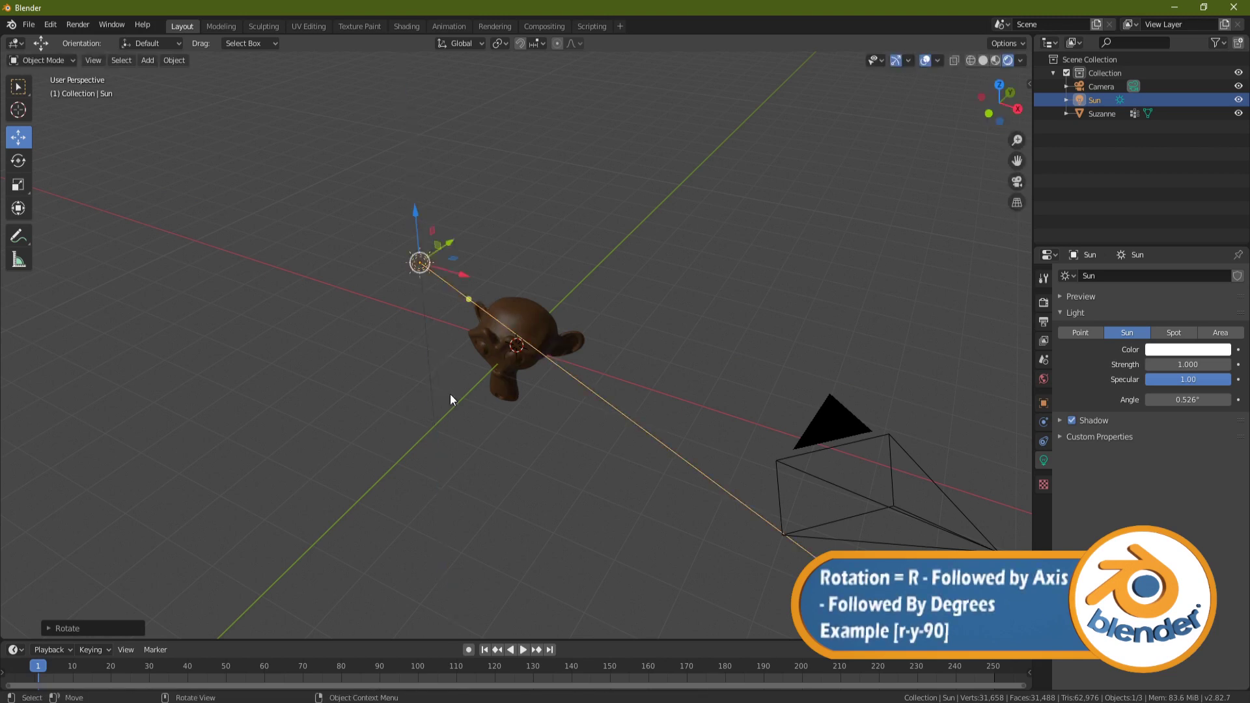
Reposition the Sun down and to the right beside Suzanne.
middle_drag(507, 263, 619, 260)
drag(618, 260, 709, 312)
middle_drag(709, 312, 545, 299)
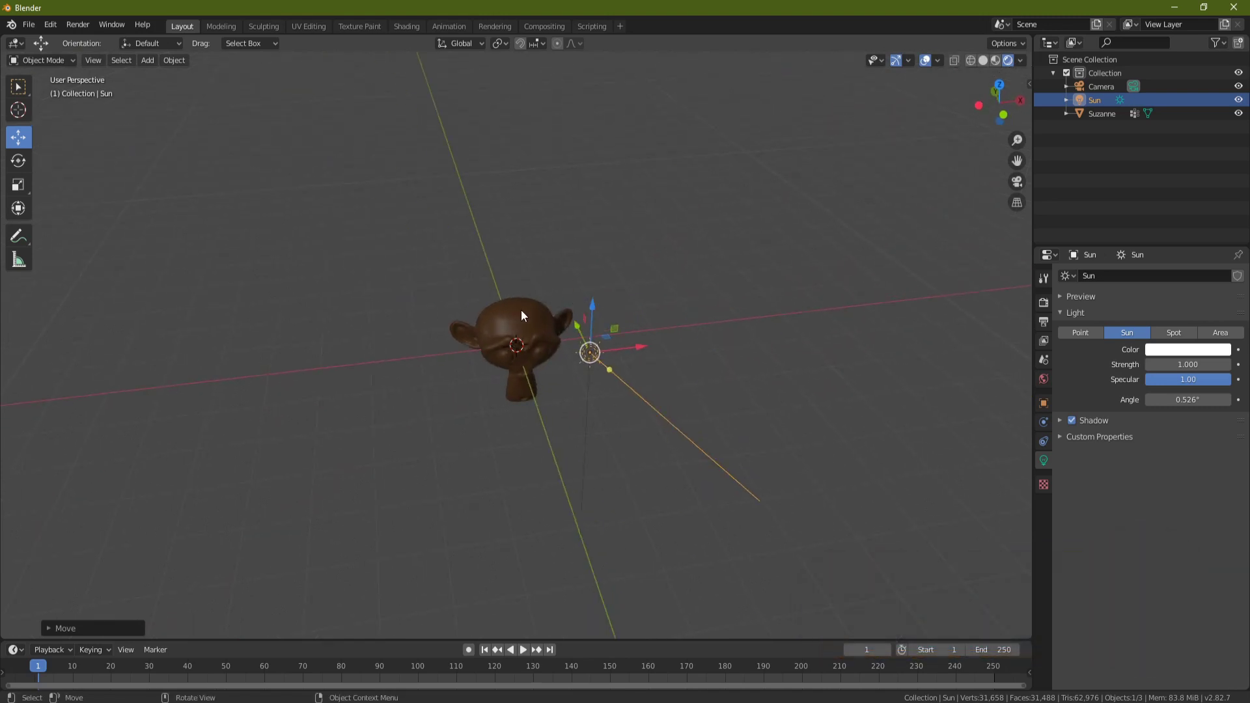
Add Material.002 with a red base colour to Suzanne and move it above Material.001.
click(522, 316)
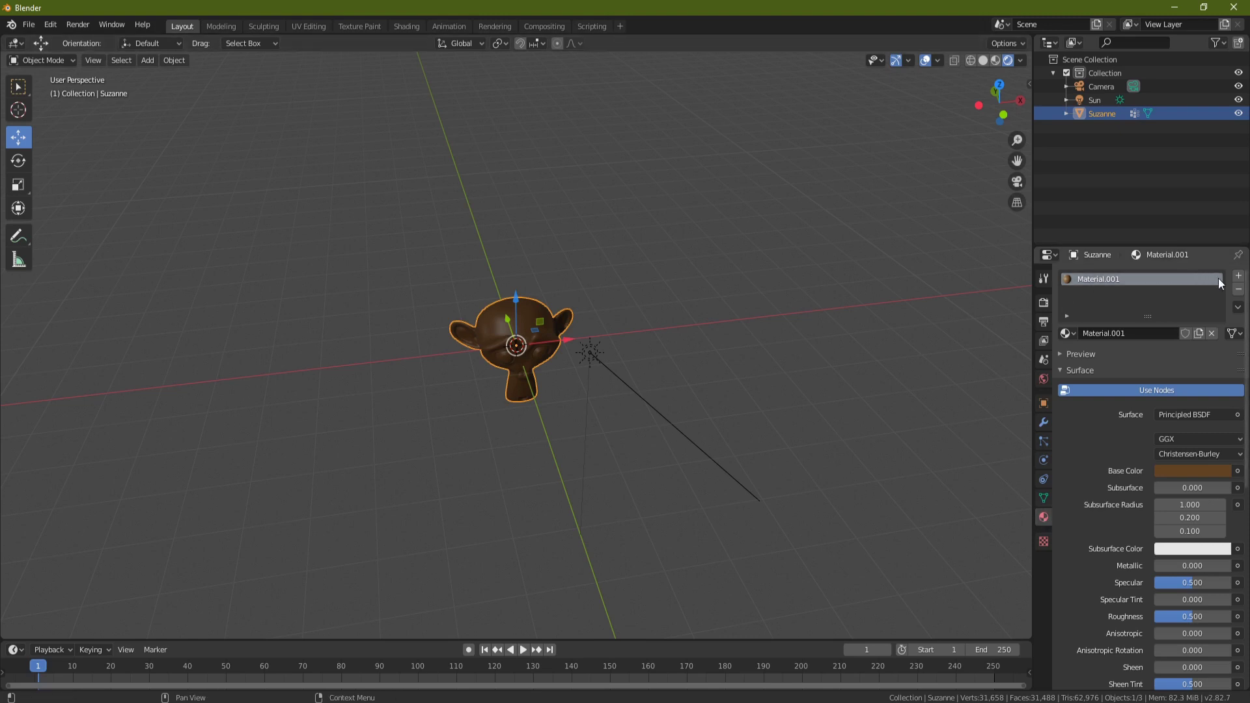
click(1240, 277)
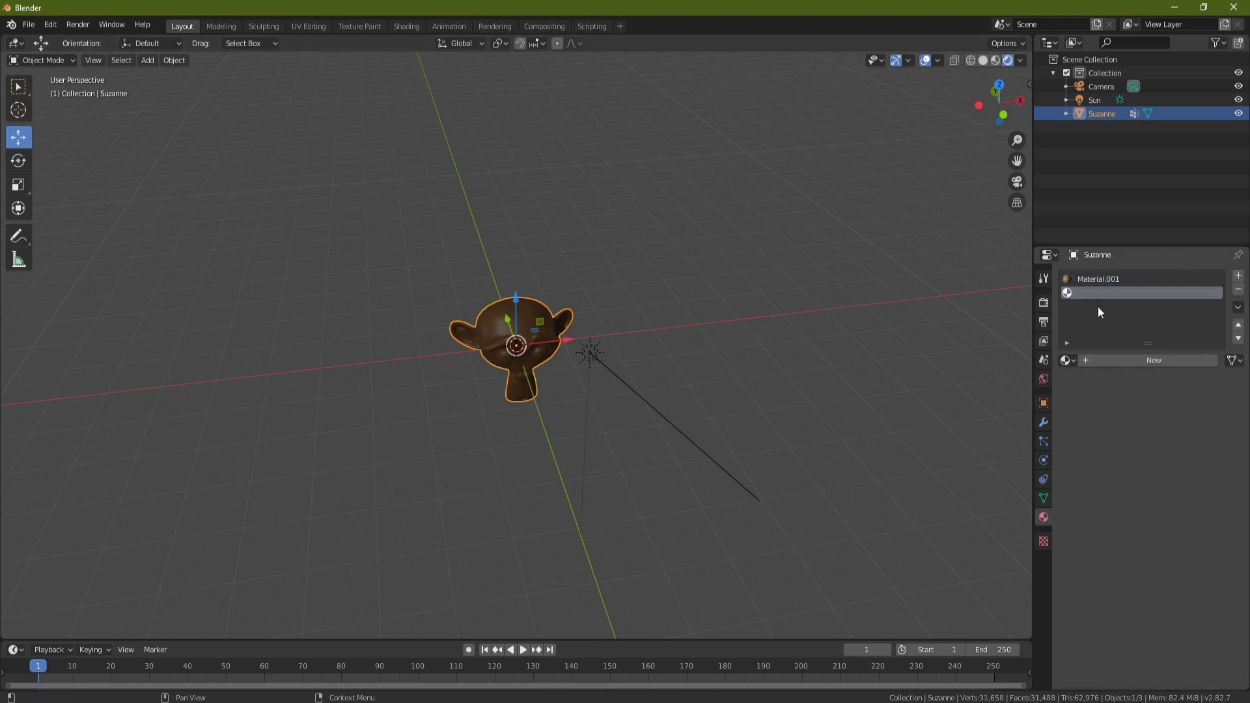
click(1150, 361)
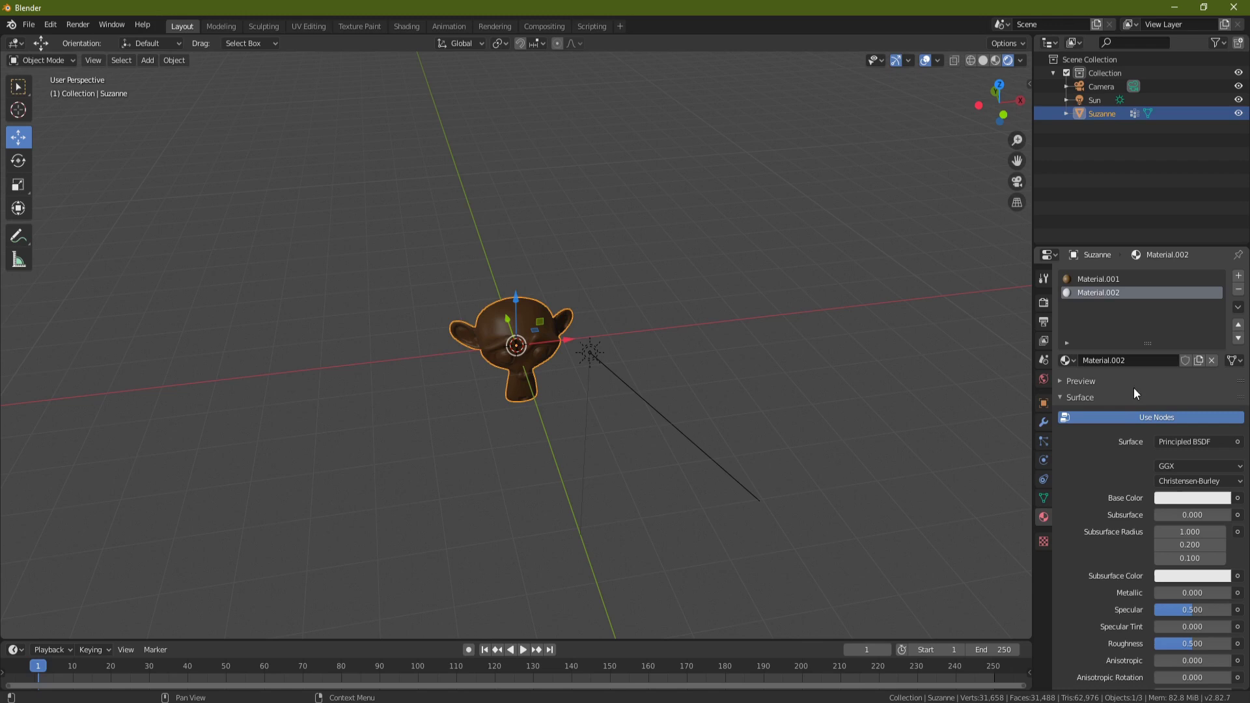
click(1193, 499)
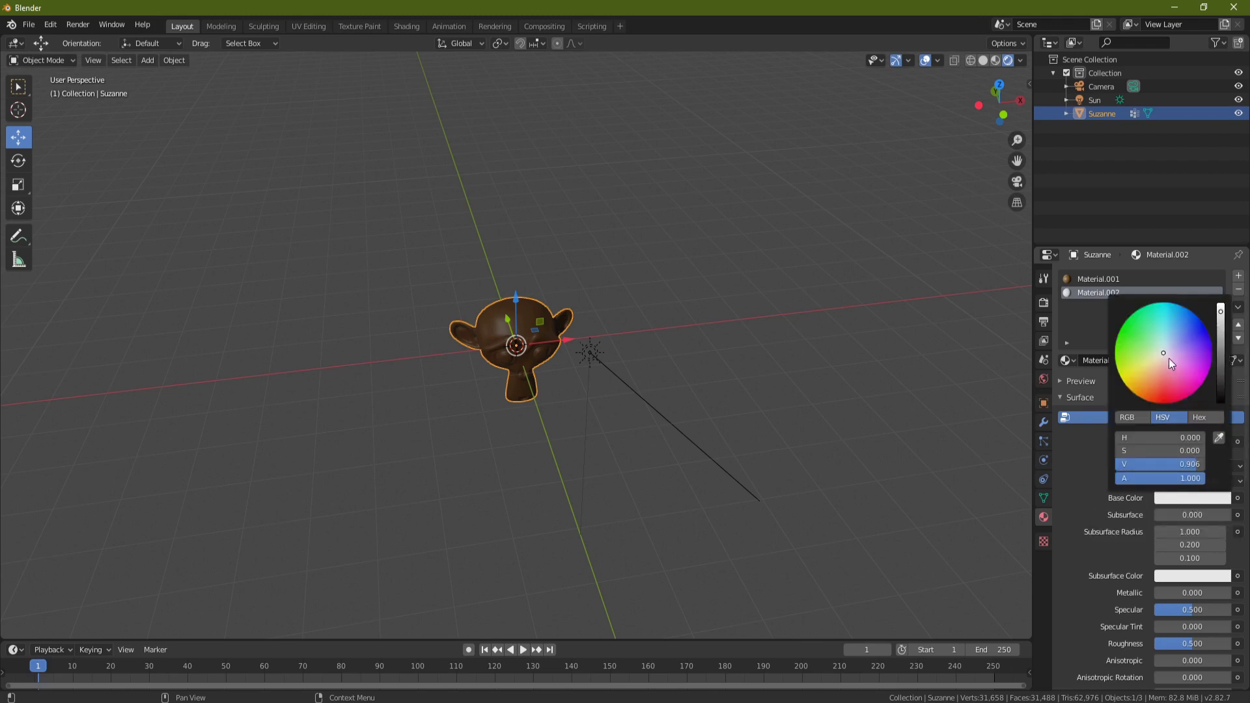
drag(1170, 359, 1161, 392)
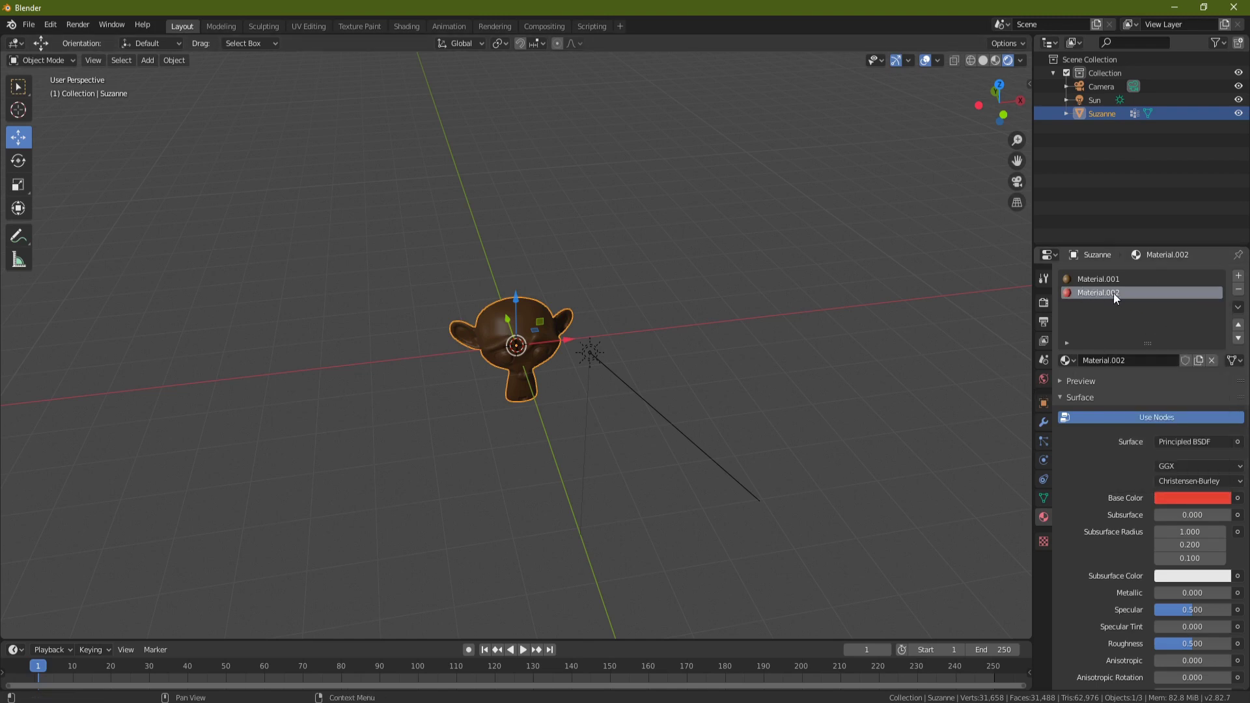
click(1240, 326)
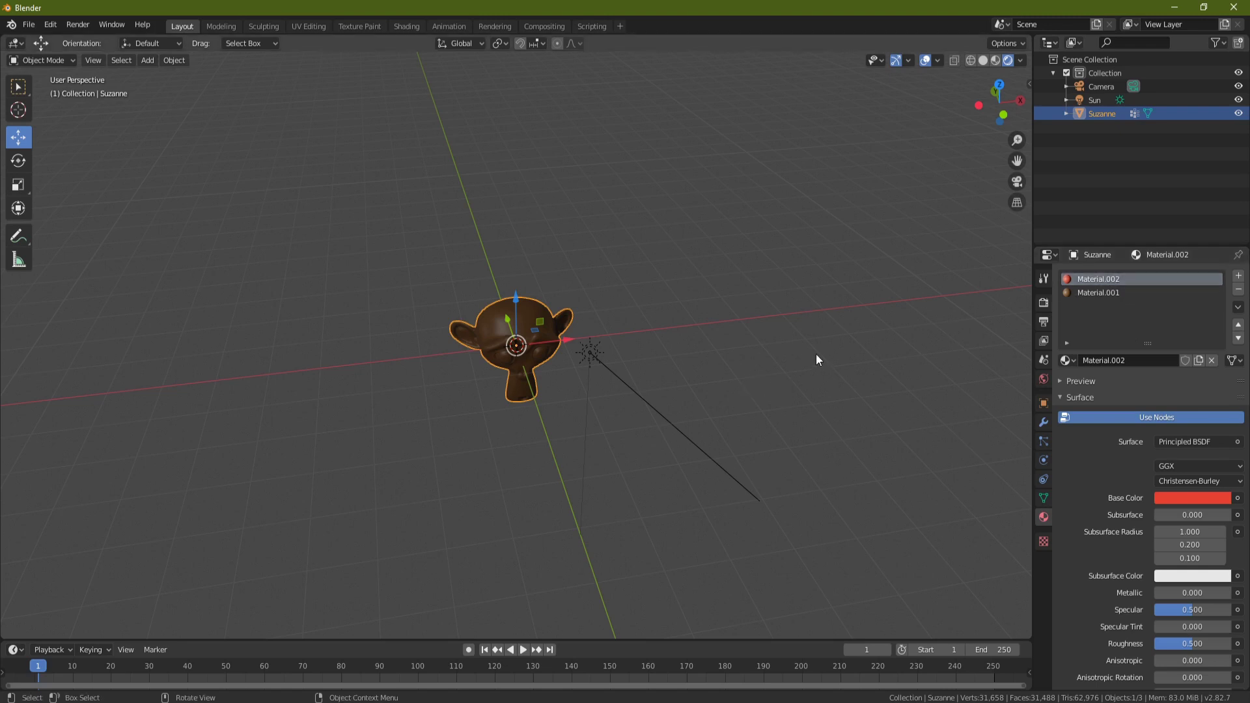
Assign red Material.002 to the selected Hair scalp faces, then return to Object Mode.
middle_drag(627, 334, 498, 267)
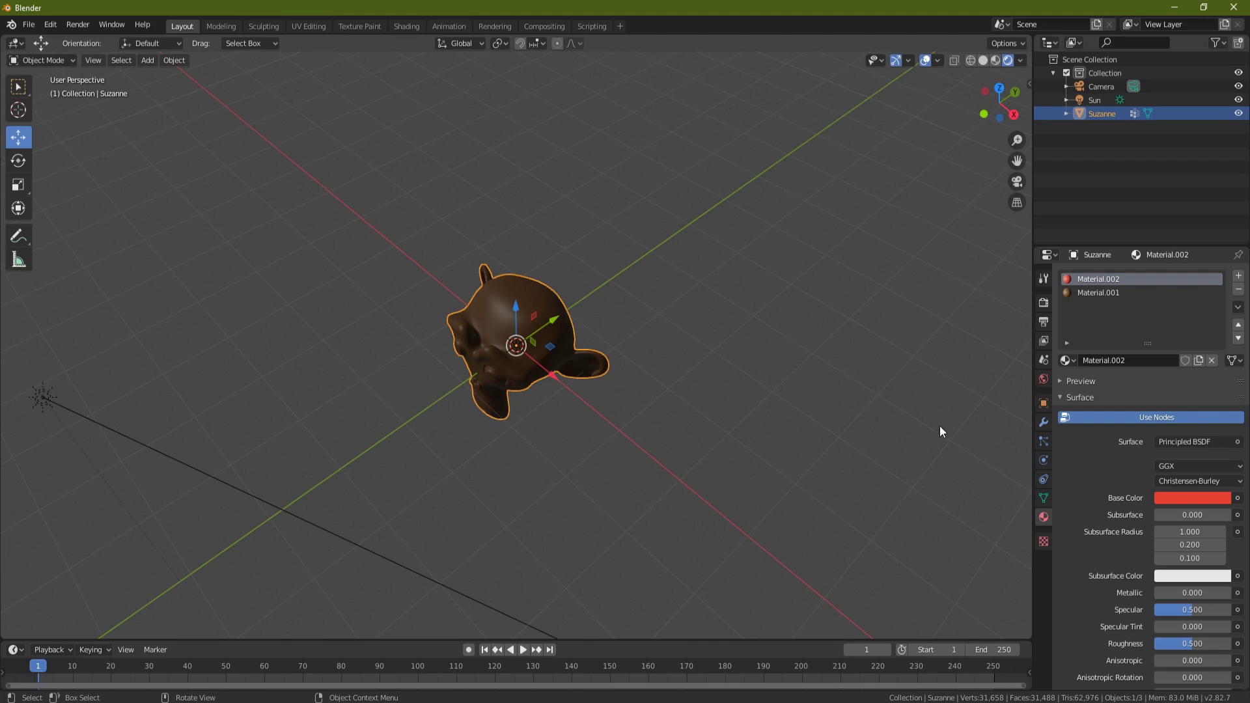
click(1045, 497)
key(Tab)
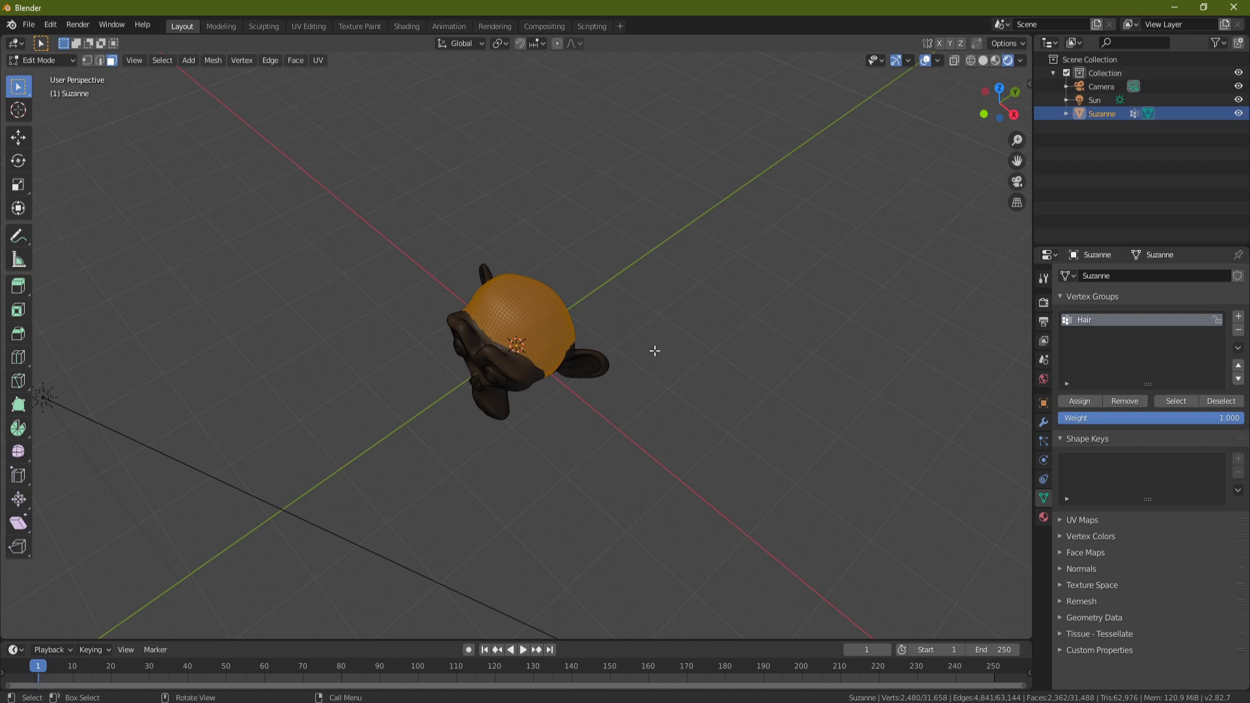
click(1044, 517)
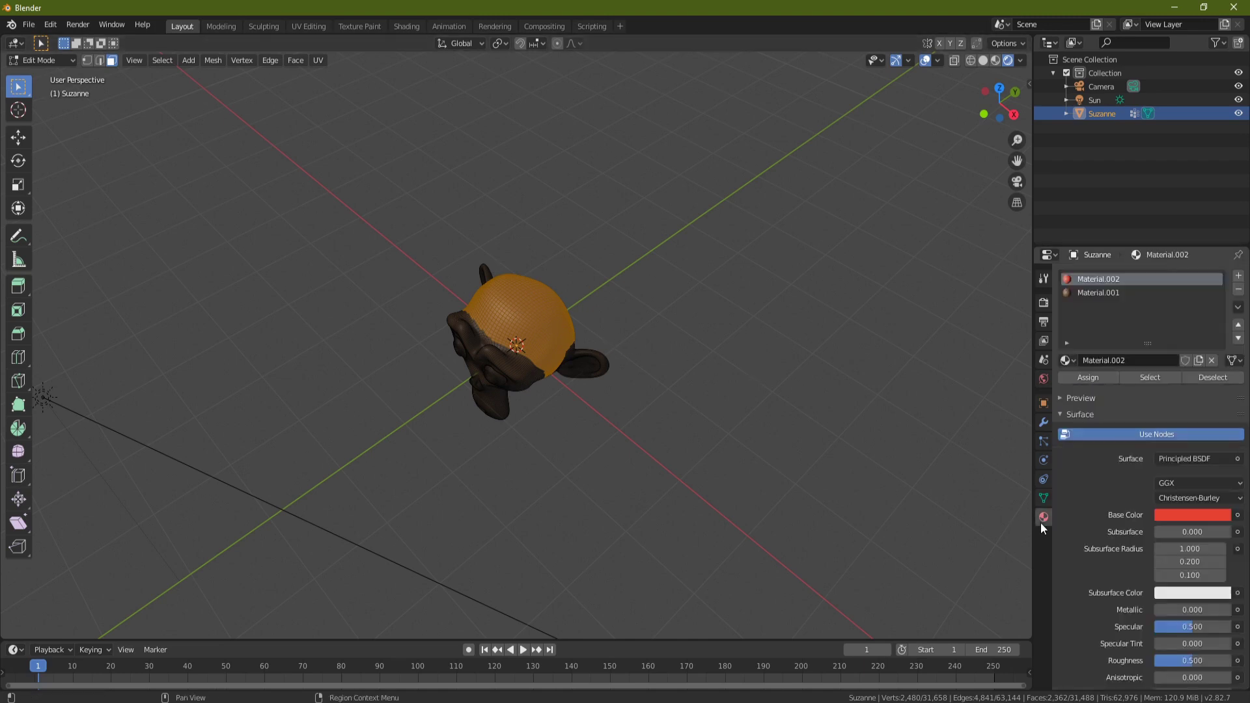
click(1088, 377)
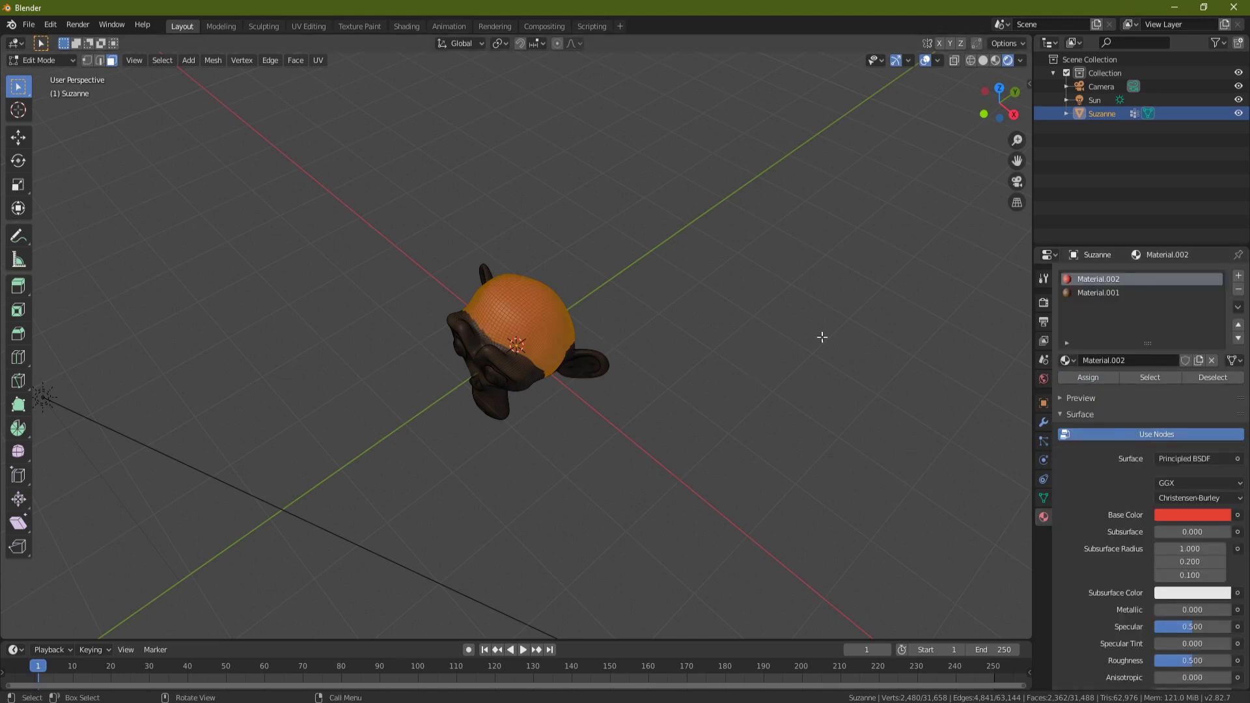
middle_drag(821, 336, 715, 354)
key(Tab)
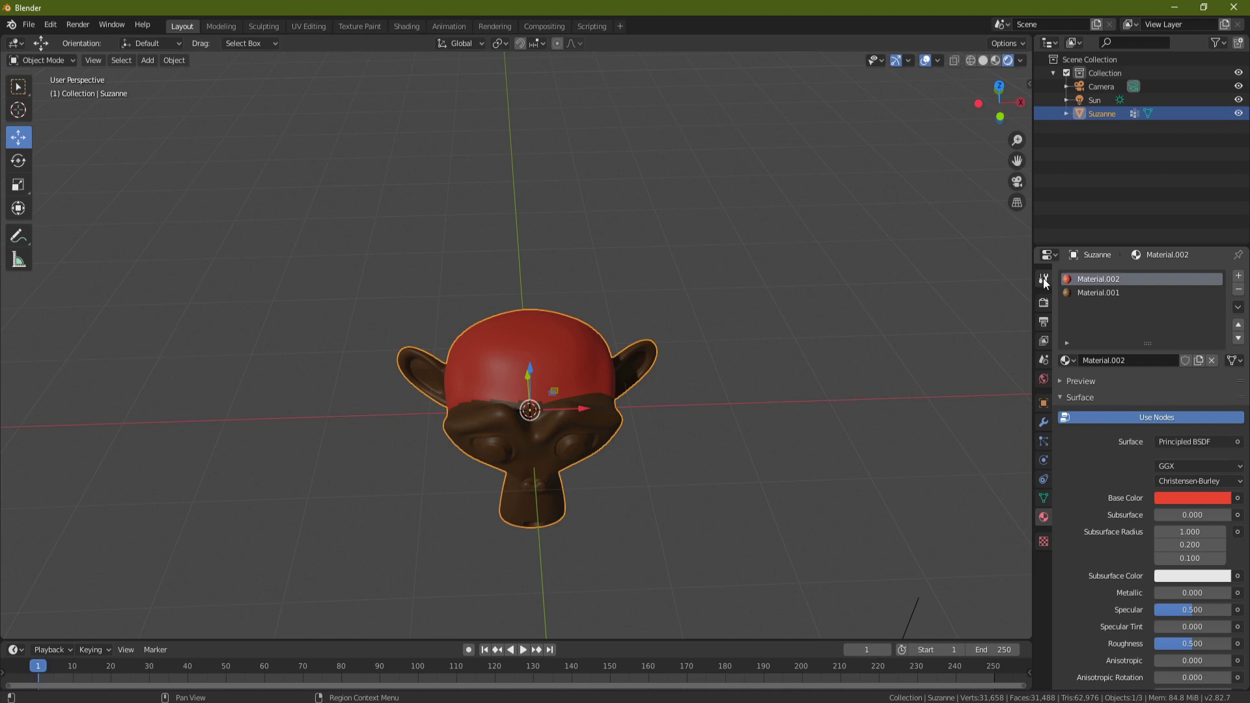
Enable Ambient Occlusion and Screen Space Reflections with Refraction in the Eevee render settings.
click(1044, 302)
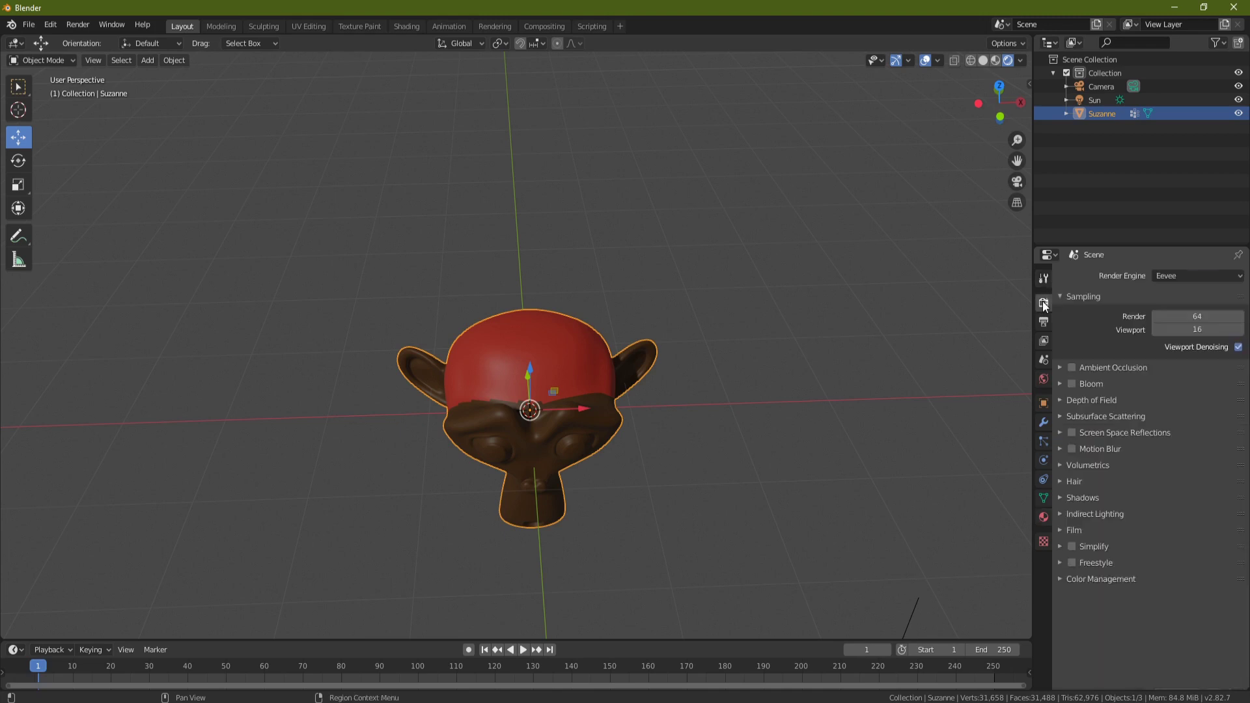
click(1073, 367)
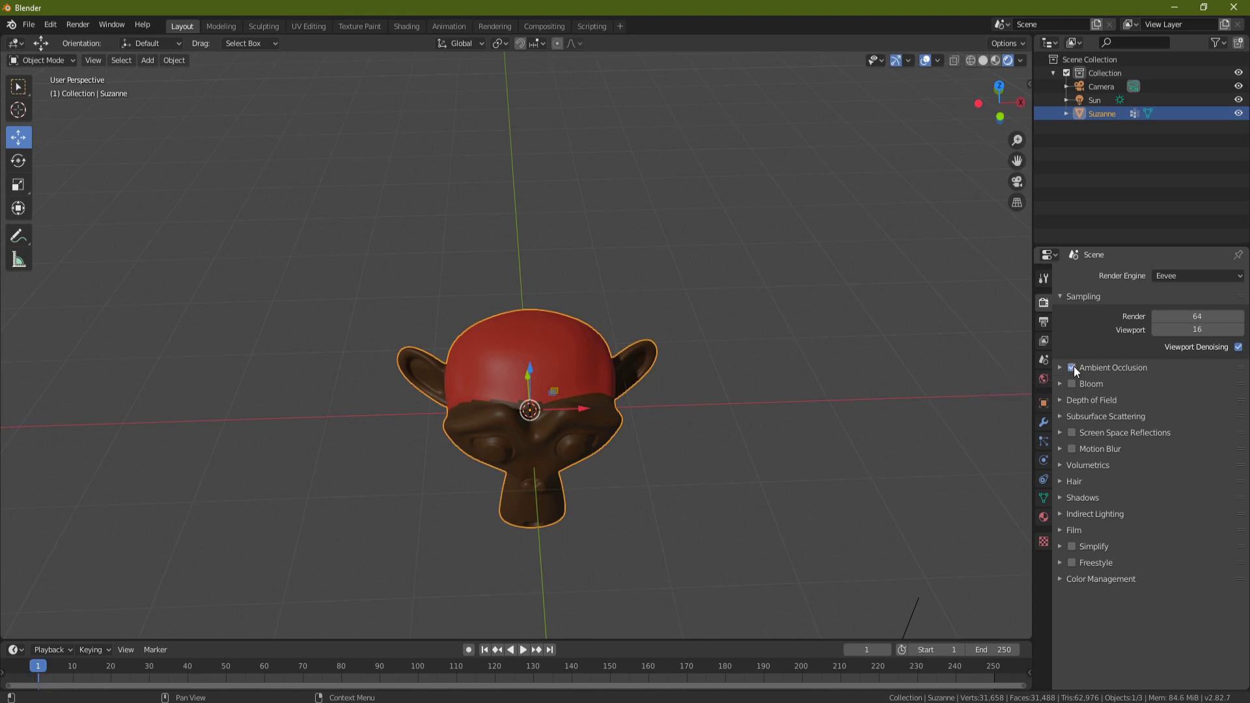
click(1059, 432)
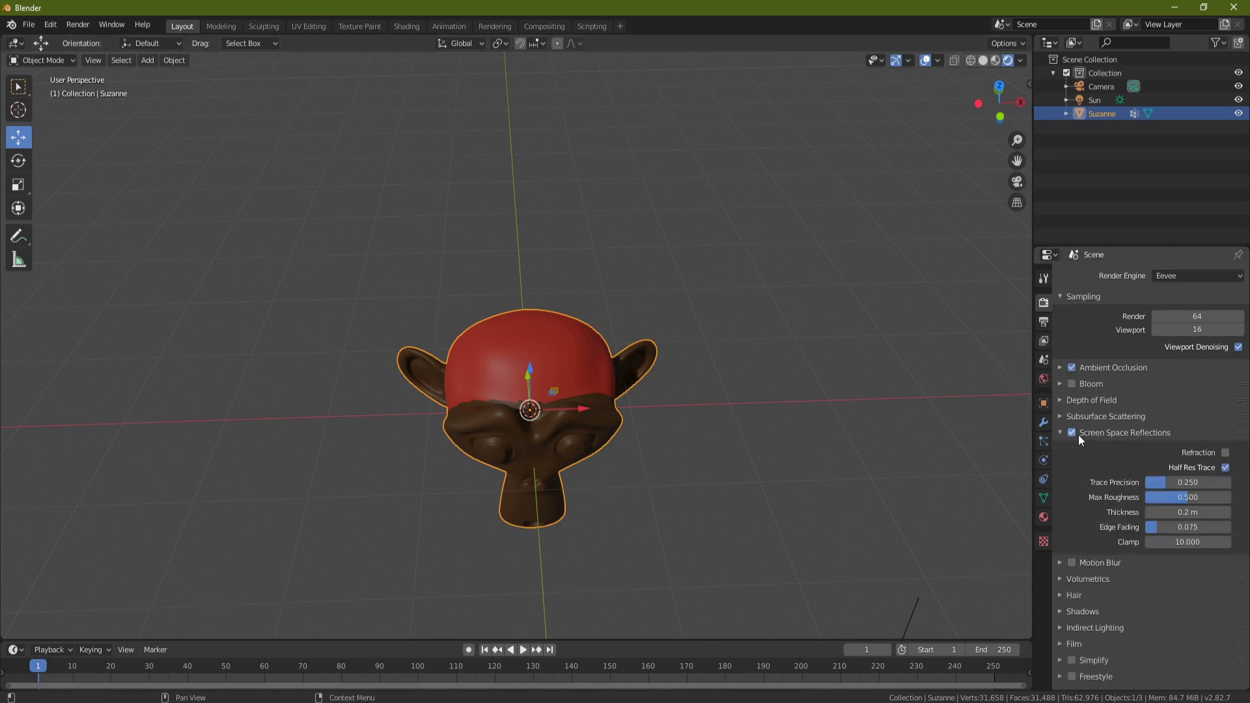
click(1226, 453)
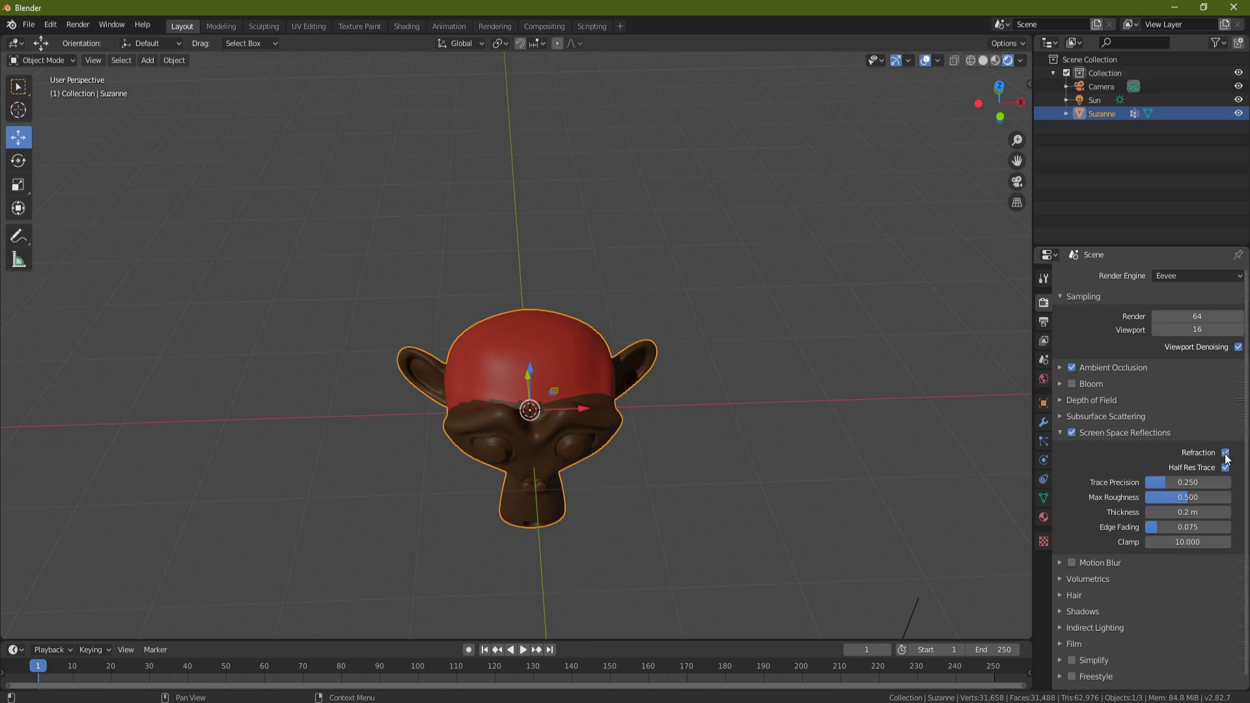
middle_drag(588, 365, 597, 319)
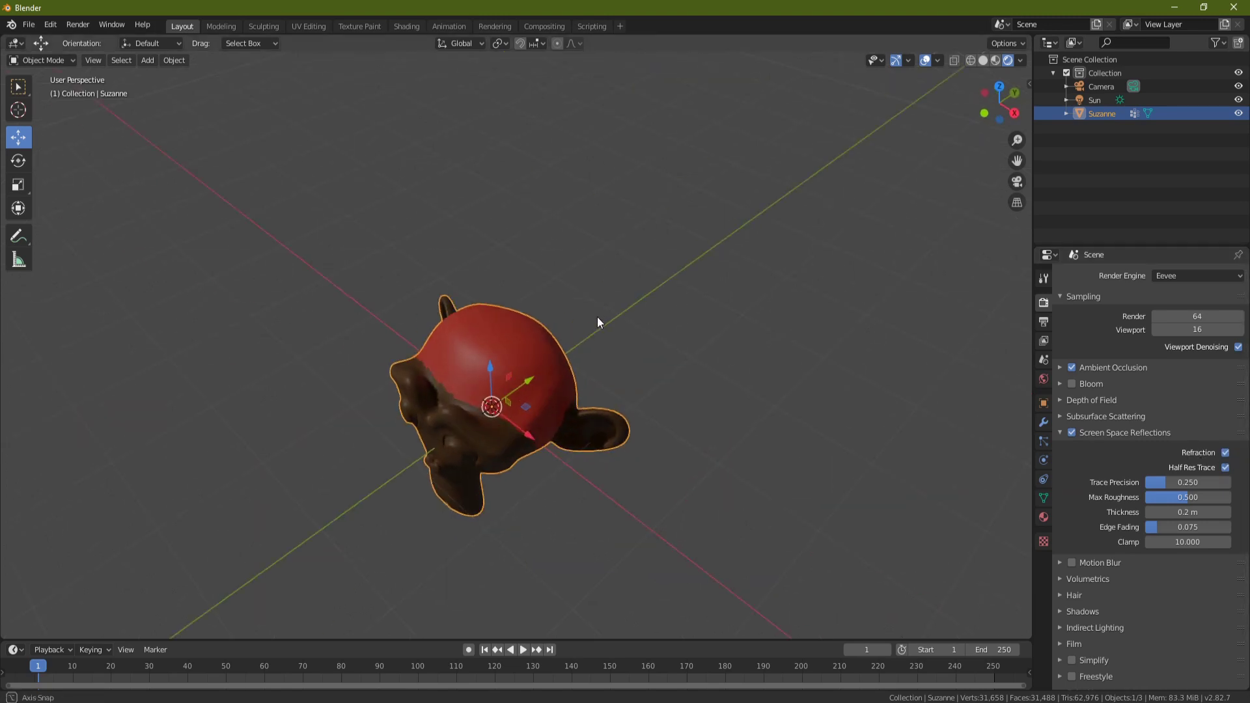
Add a Hair particle system to Suzanne: 1000 strands, 4 m long, 5 segments.
click(1043, 441)
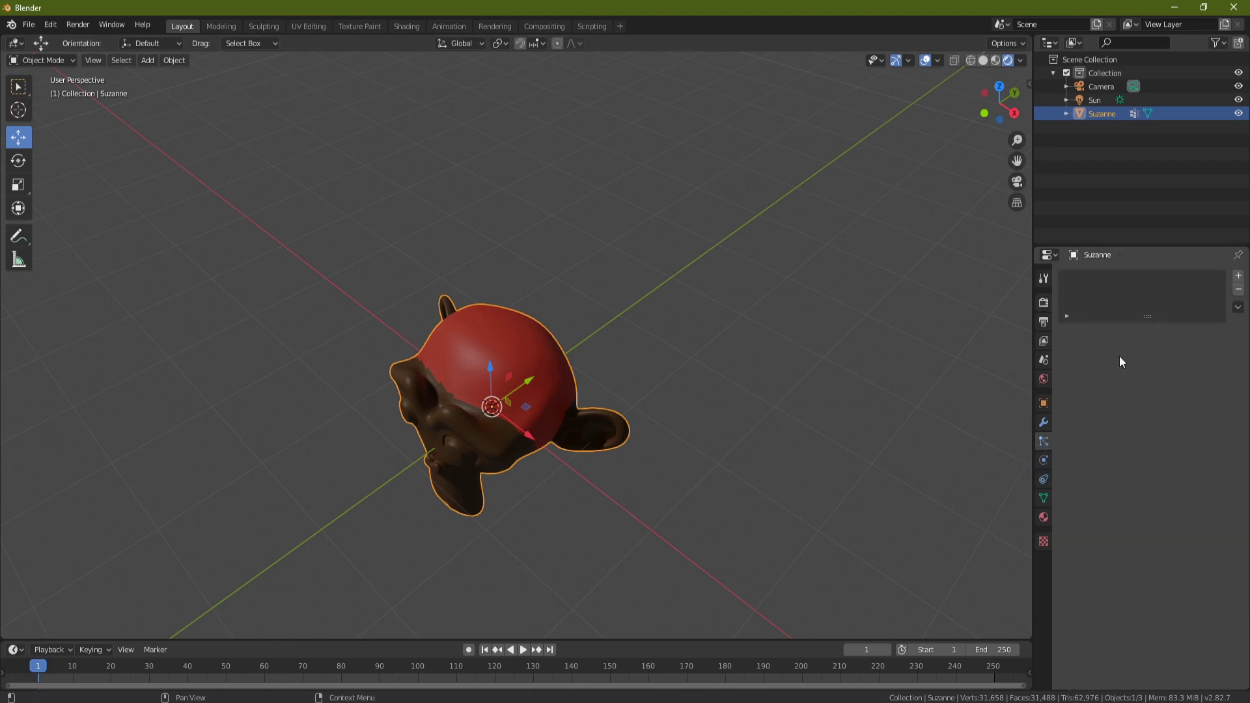
click(1238, 276)
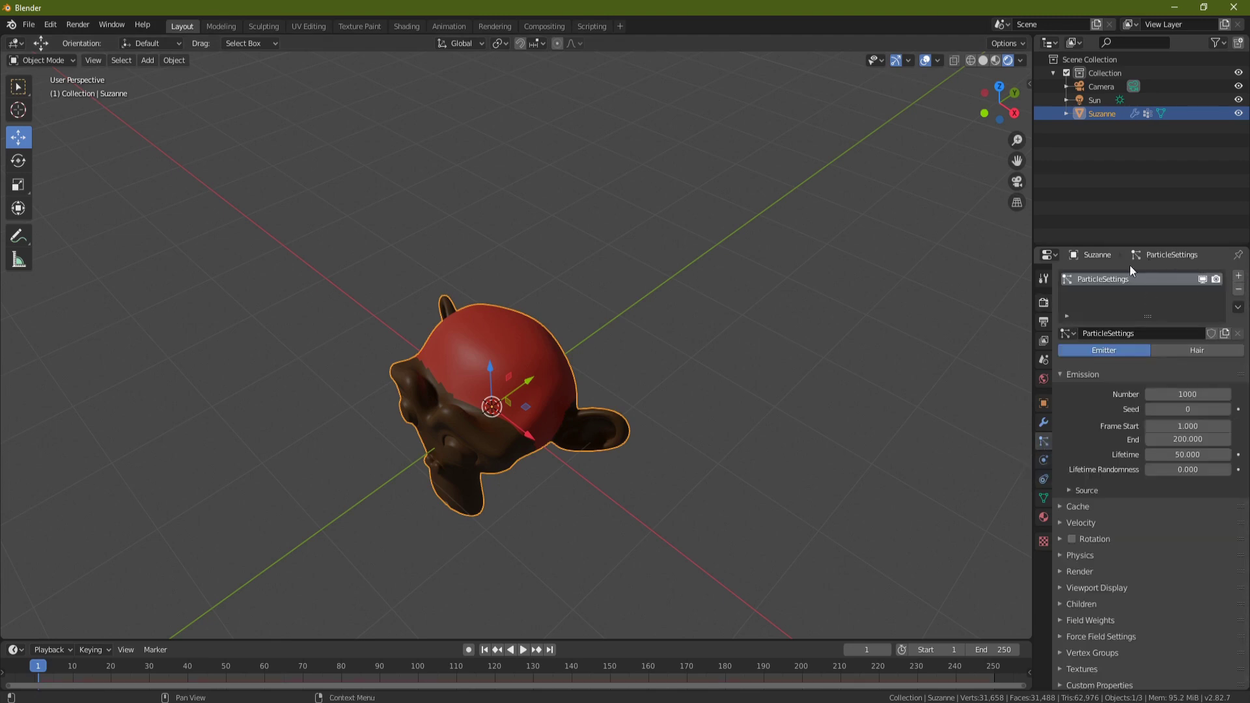
click(1205, 350)
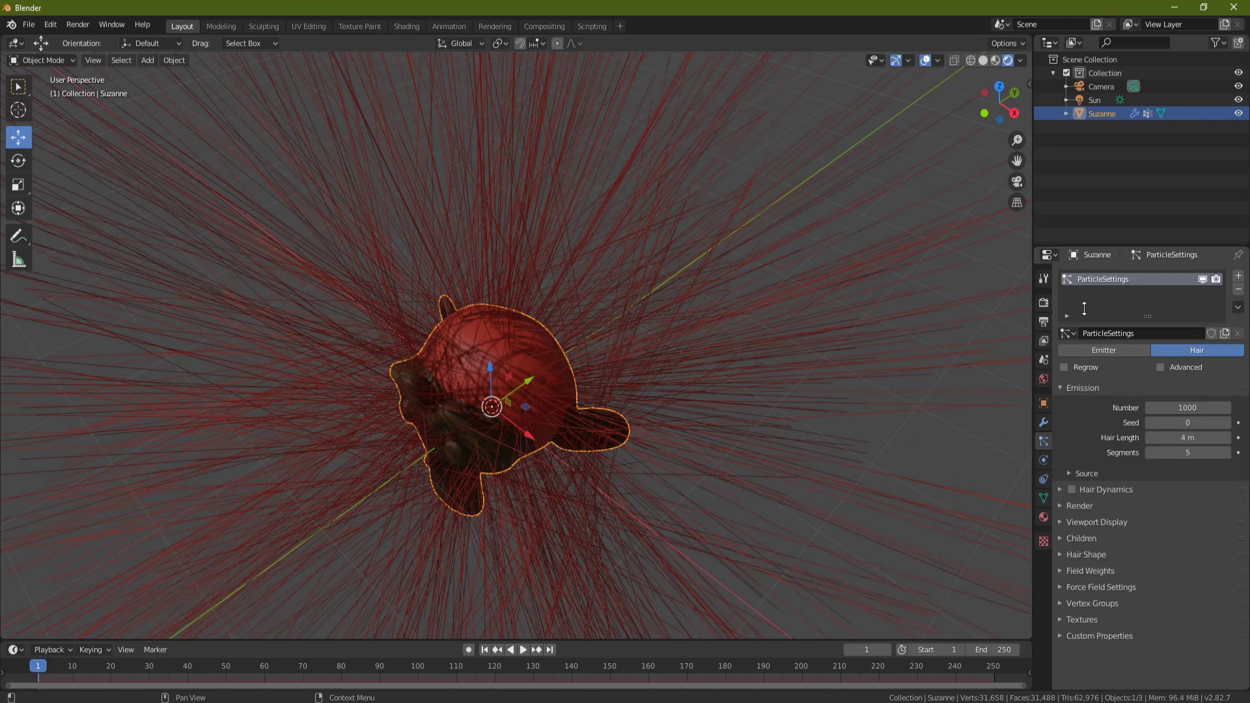
mouse_move(662, 310)
middle_down()
mouse_move(686, 269)
mouse_move(664, 299)
middle_up()
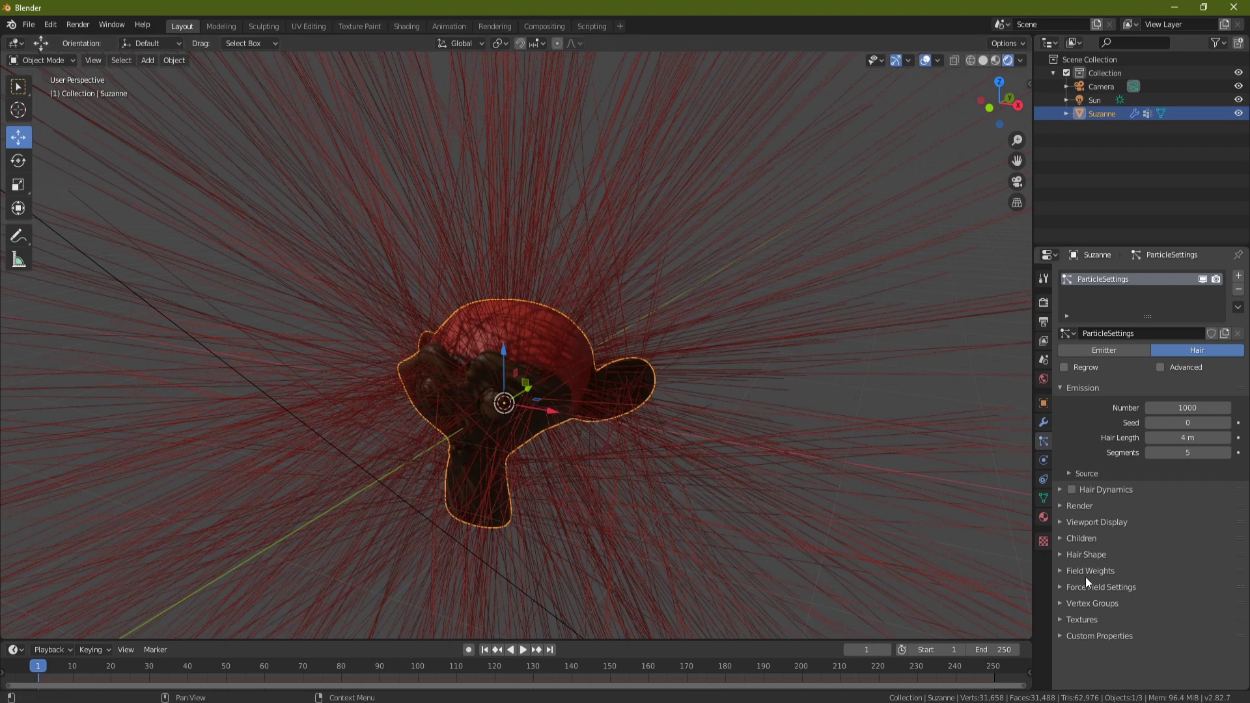
Limit hair density to the Hair vertex group and shorten Hair Length to 0.97 m.
click(1099, 604)
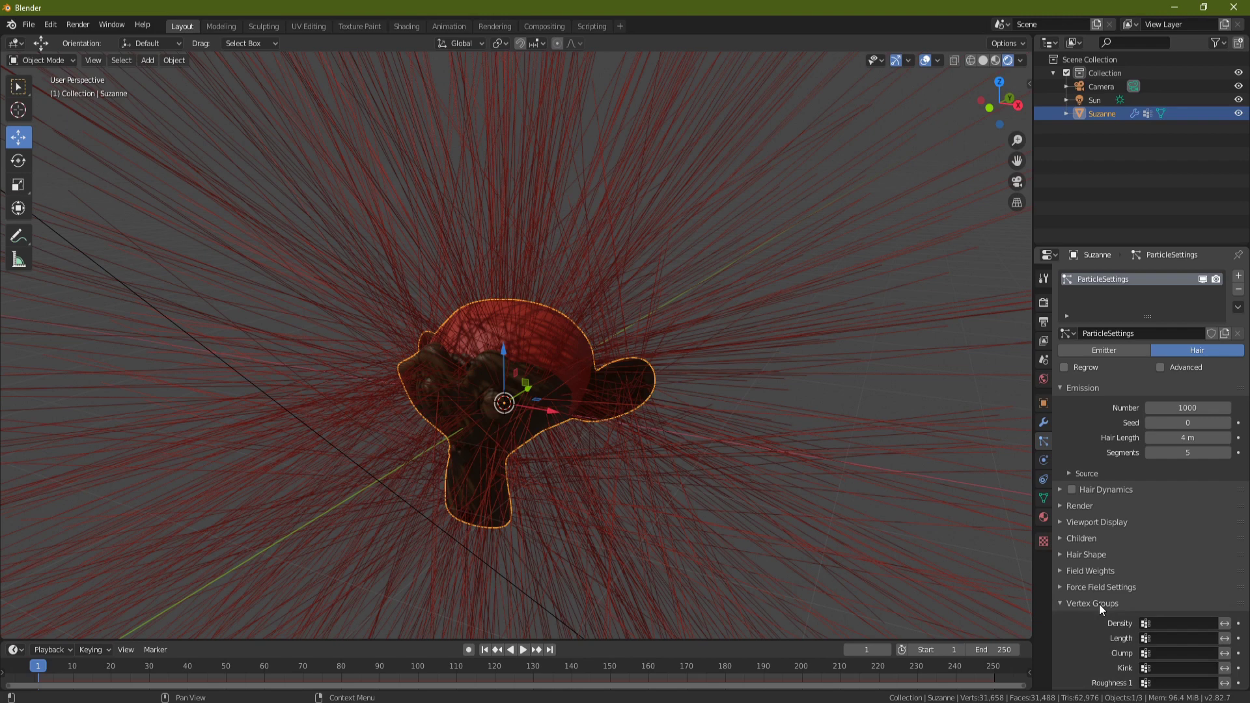
click(1172, 624)
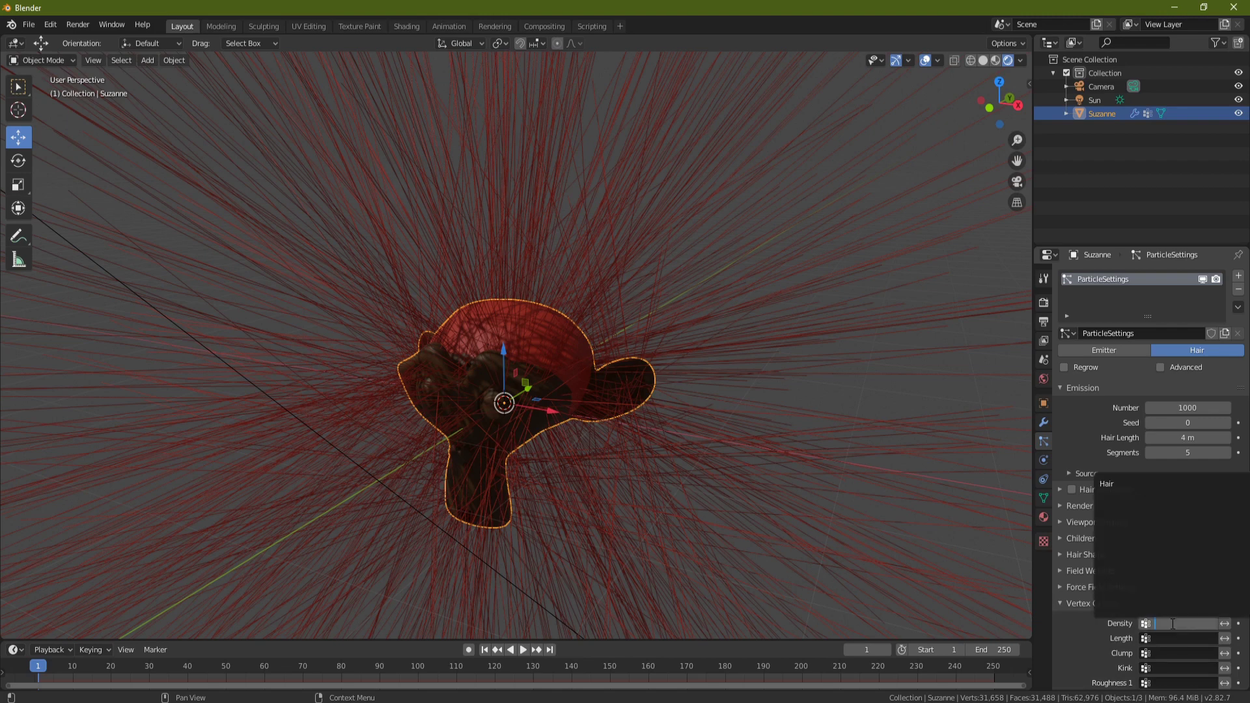
click(1122, 483)
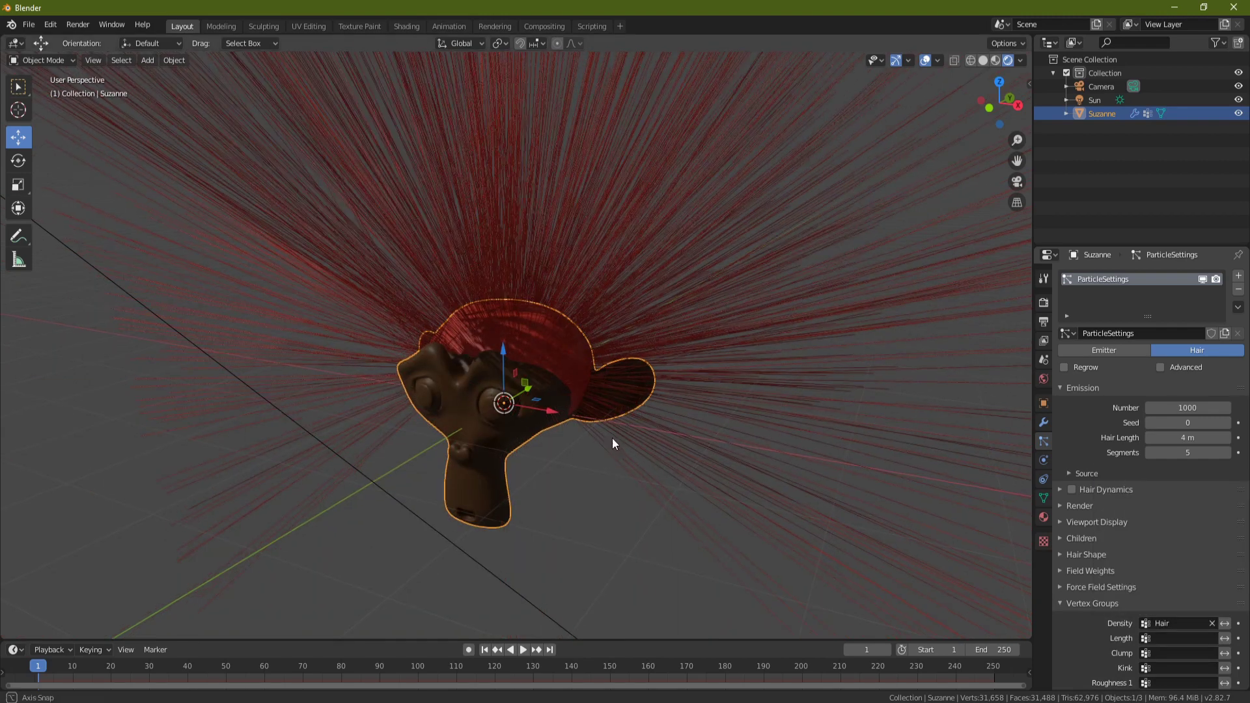
middle_drag(612, 438, 542, 444)
middle_drag(775, 380, 557, 423)
middle_drag(511, 458, 582, 469)
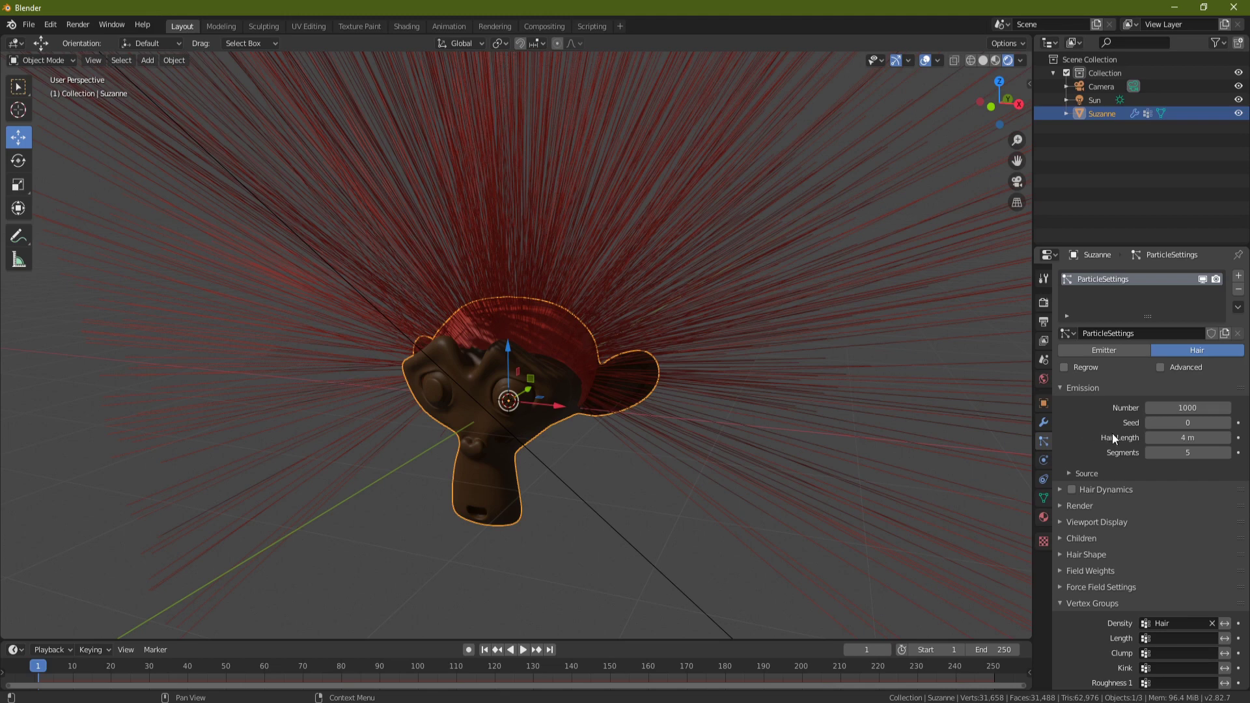
drag(1206, 438, 1138, 438)
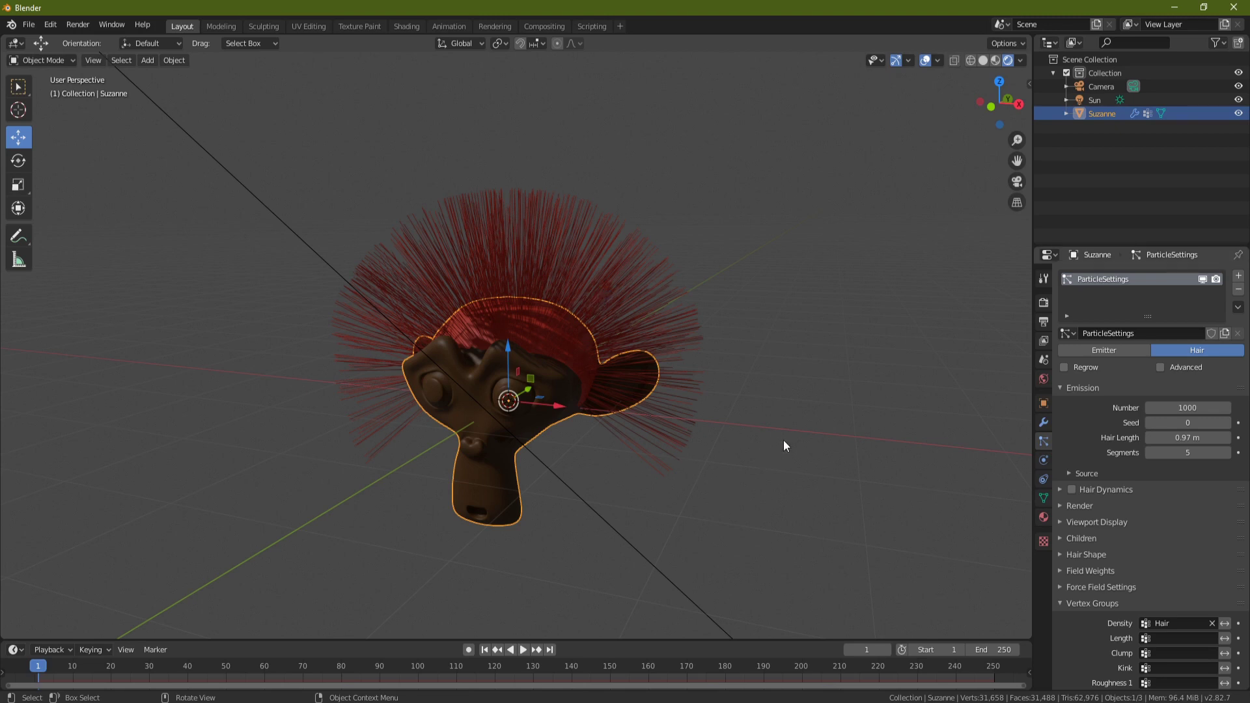
Enable Interpolated child hairs and set the child Display Amount to 51.
click(1080, 540)
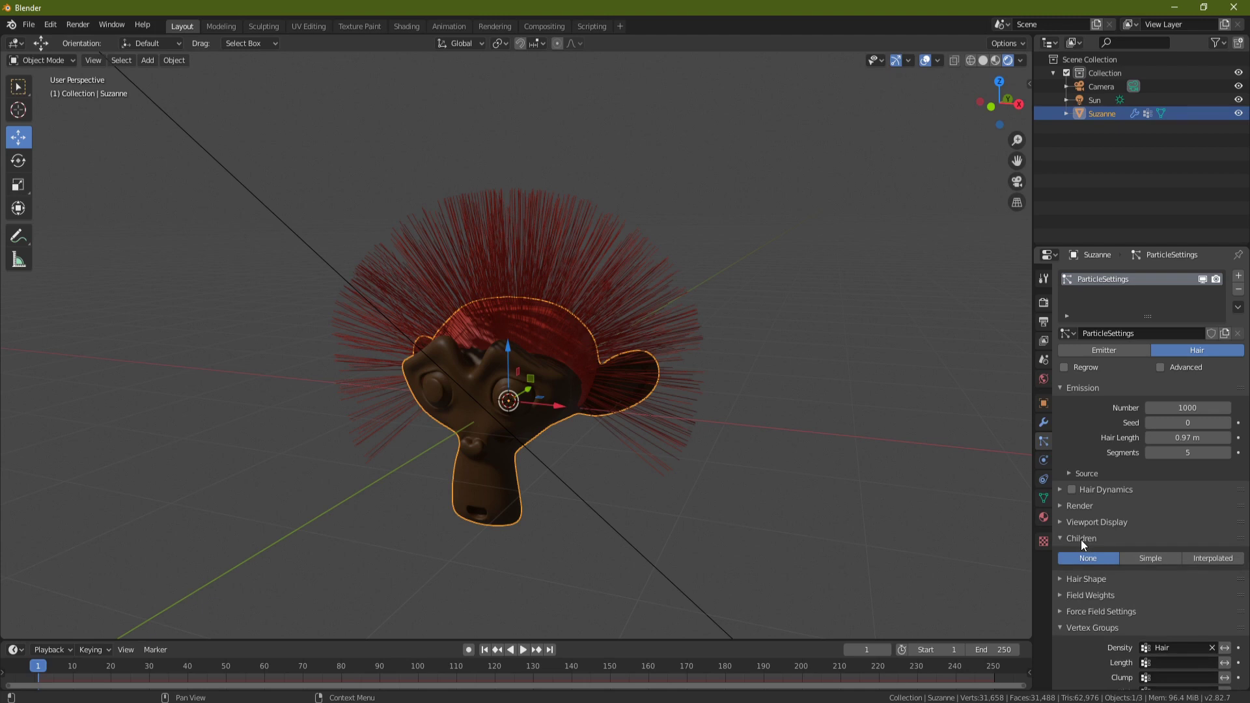
click(1217, 557)
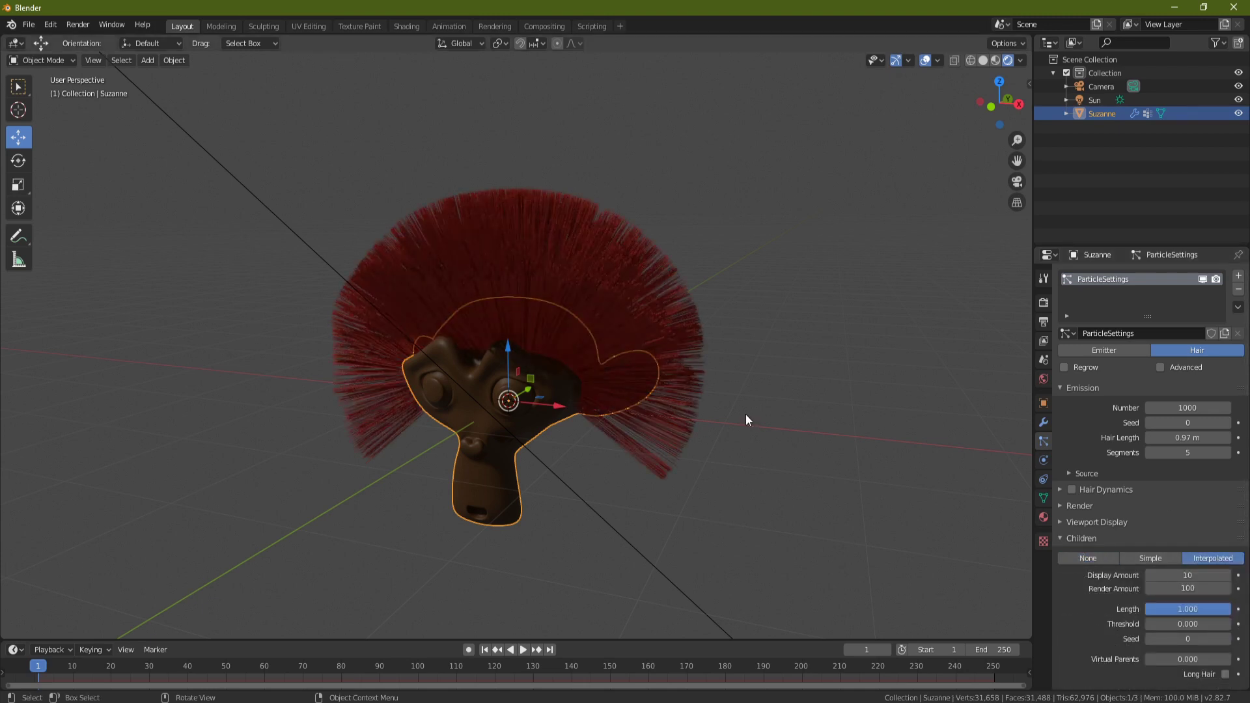
middle_drag(745, 415, 768, 389)
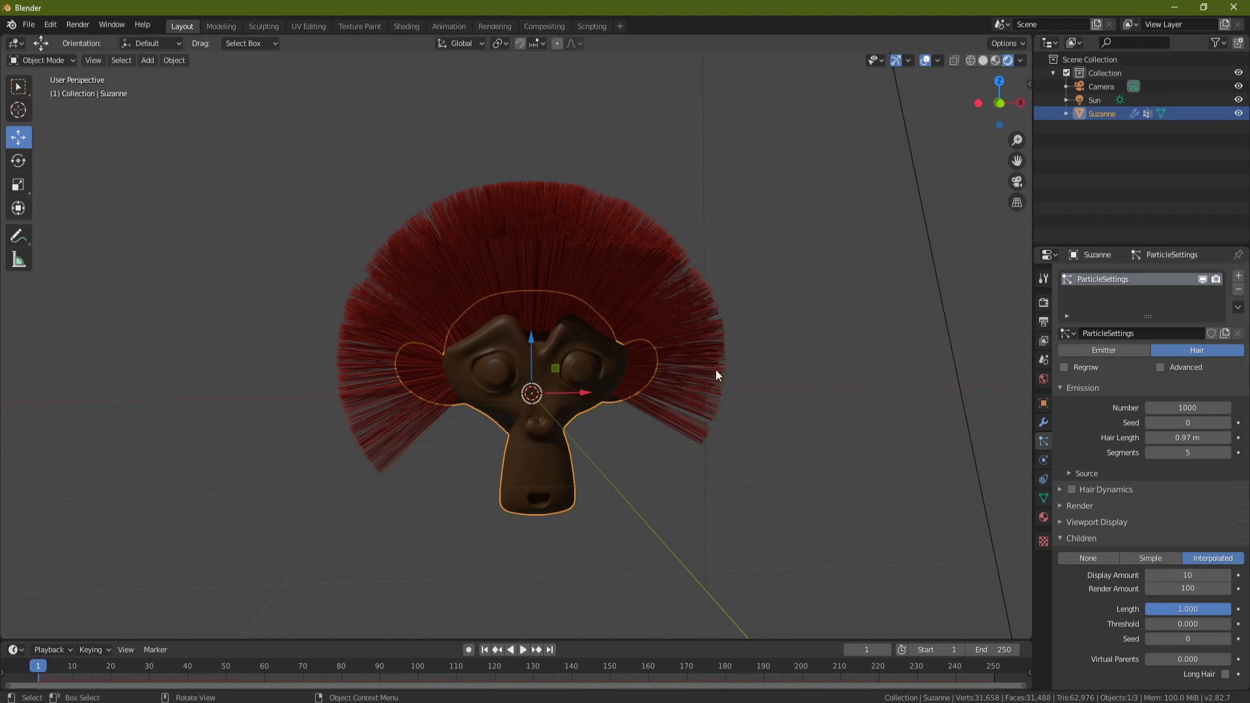
drag(1182, 575, 1238, 575)
middle_drag(732, 396, 691, 400)
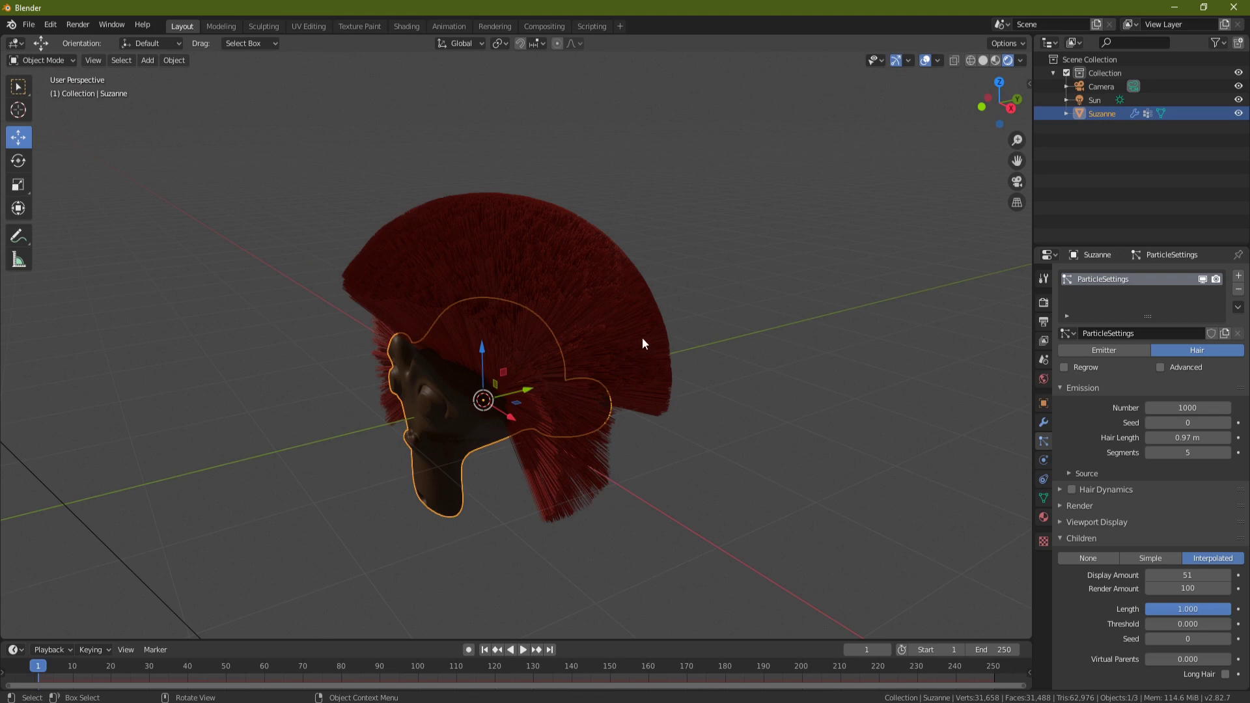
middle_drag(642, 337, 691, 319)
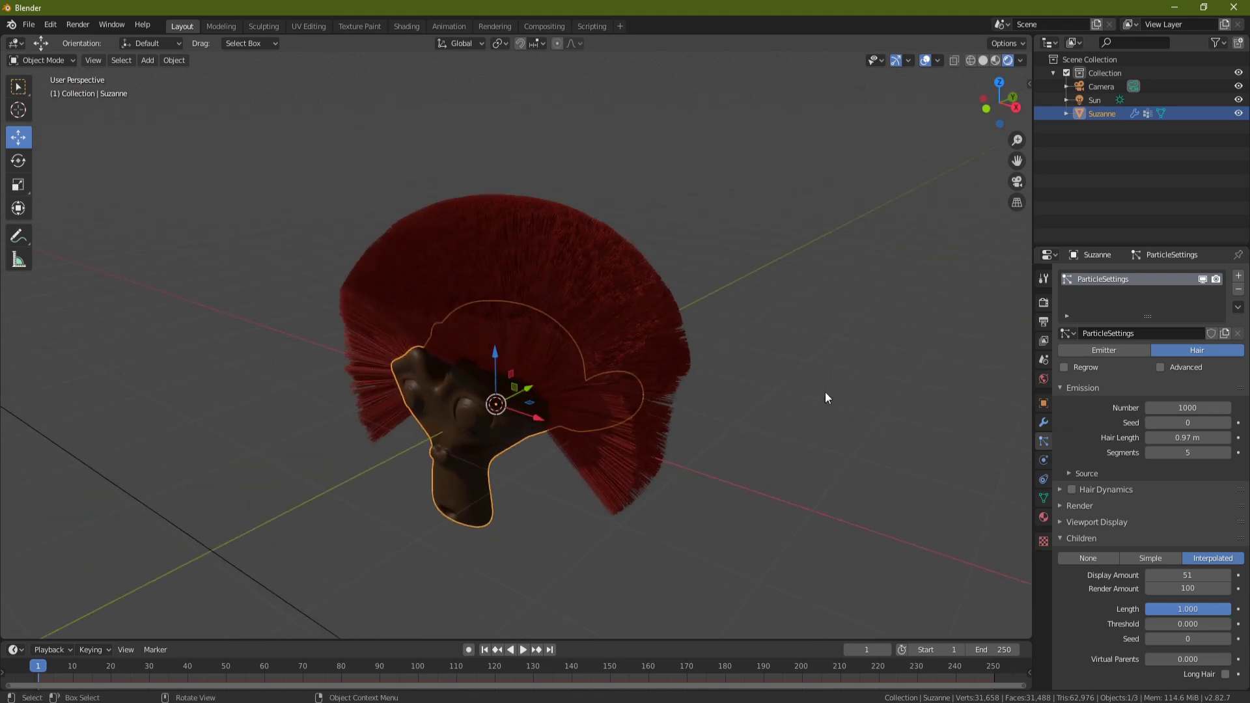
Set child hair Clumping to 0.328 with Clump Shape 0.477.
scroll(1143, 506, down, 6)
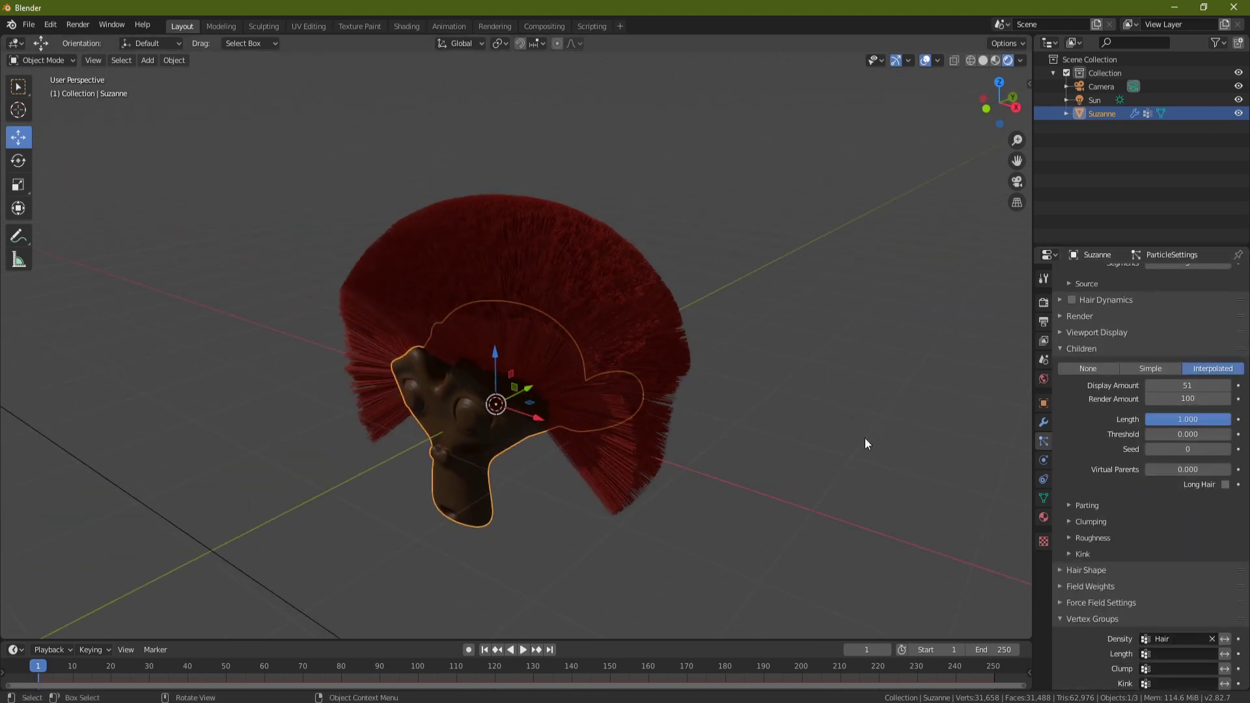
click(1093, 523)
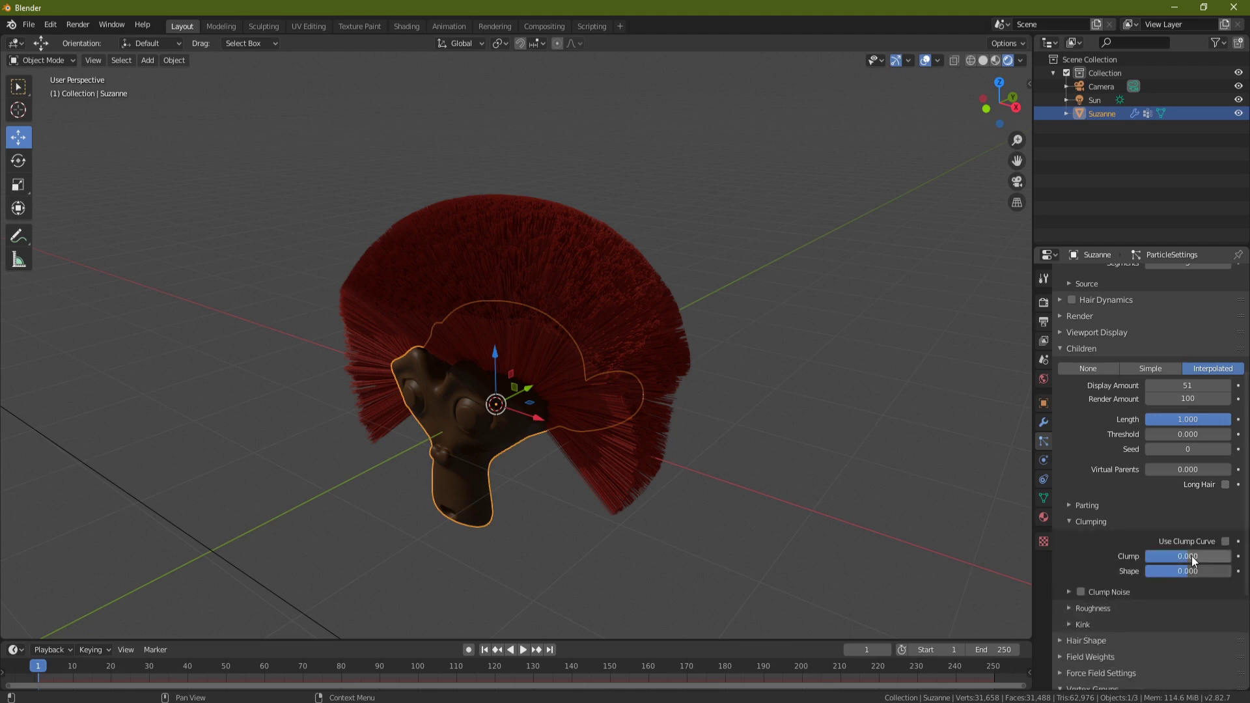
drag(1186, 556, 1210, 571)
middle_drag(746, 422, 690, 410)
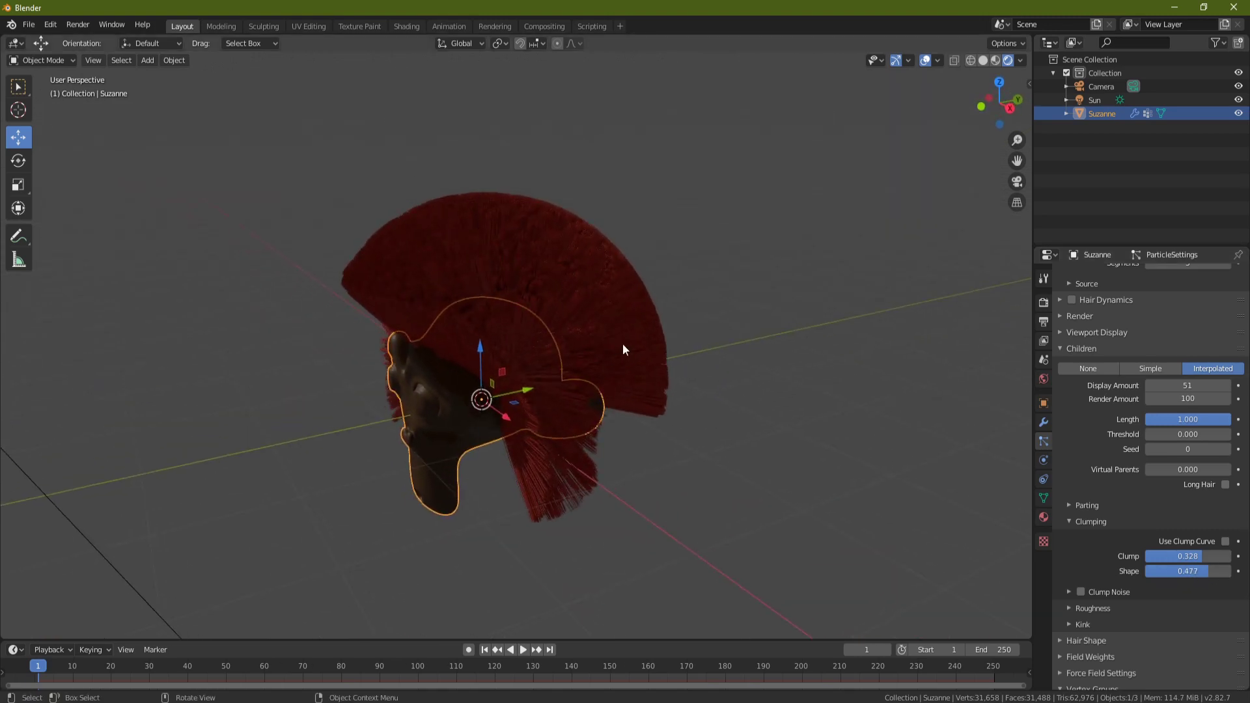
middle_drag(552, 335, 545, 253)
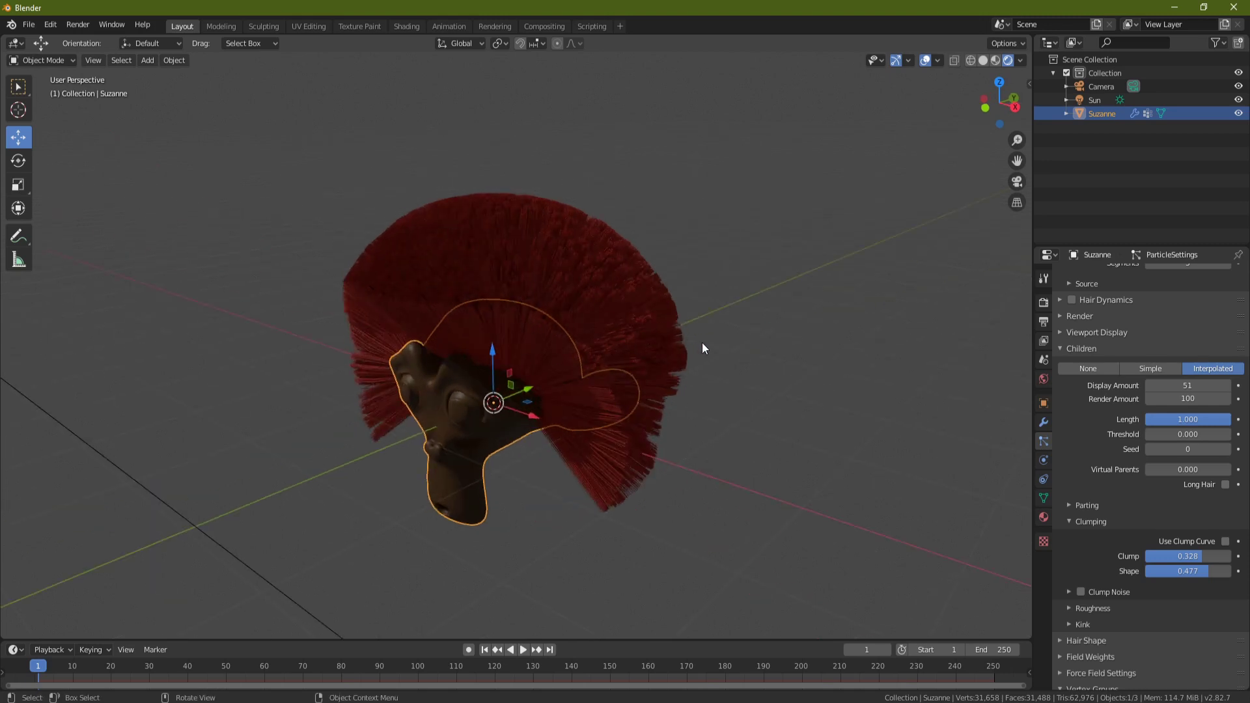
In the Render properties, change the Hair Shape Type from Strand to Strip.
click(1093, 609)
scroll(1092, 608, down, 5)
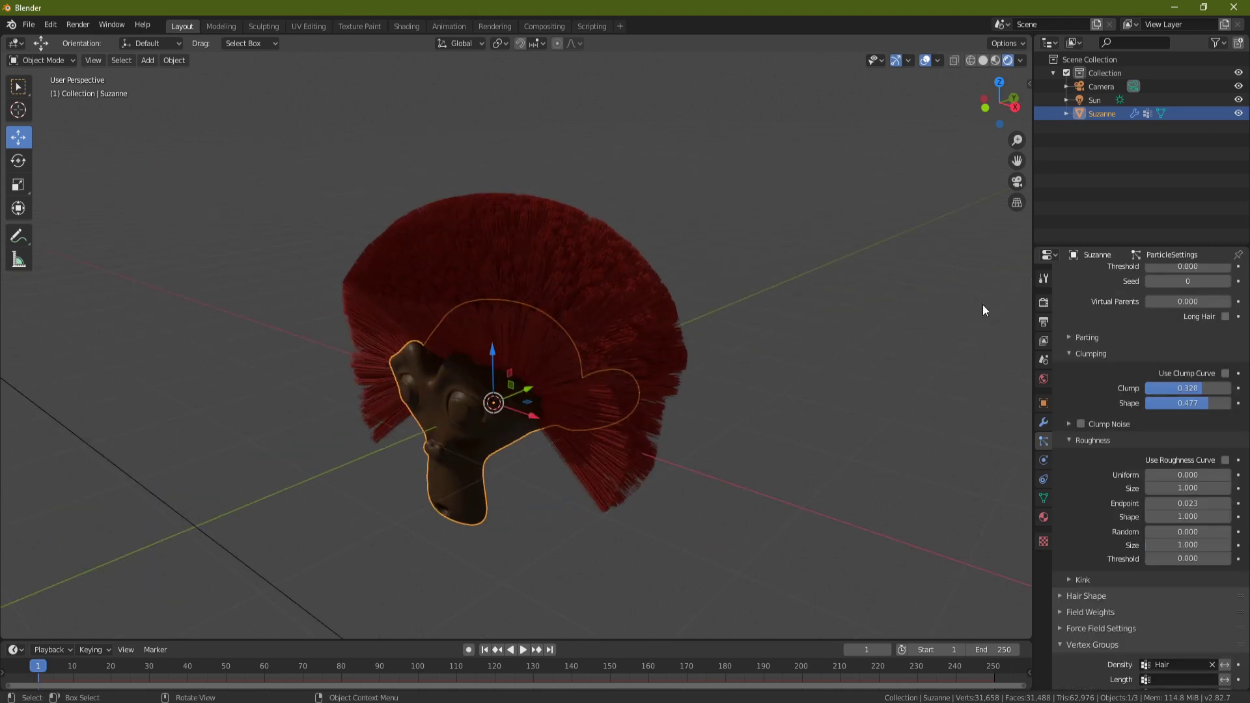
click(1042, 303)
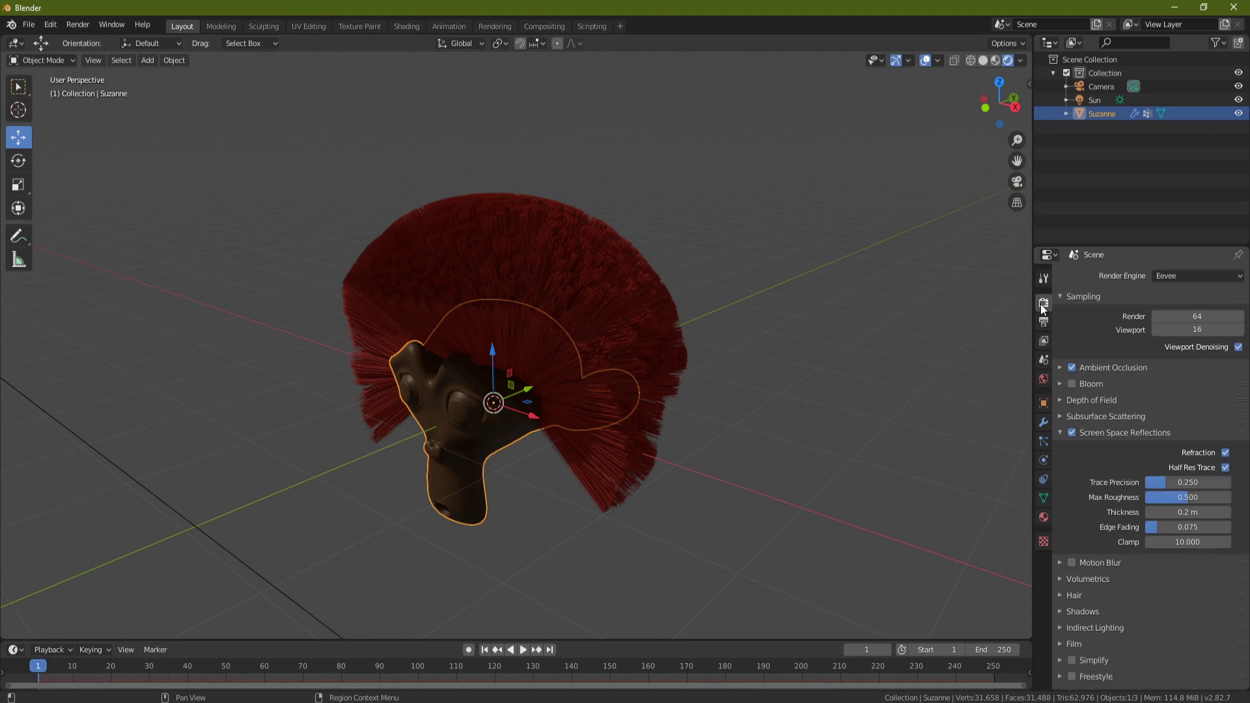
click(1075, 596)
scroll(1088, 596, down, 2)
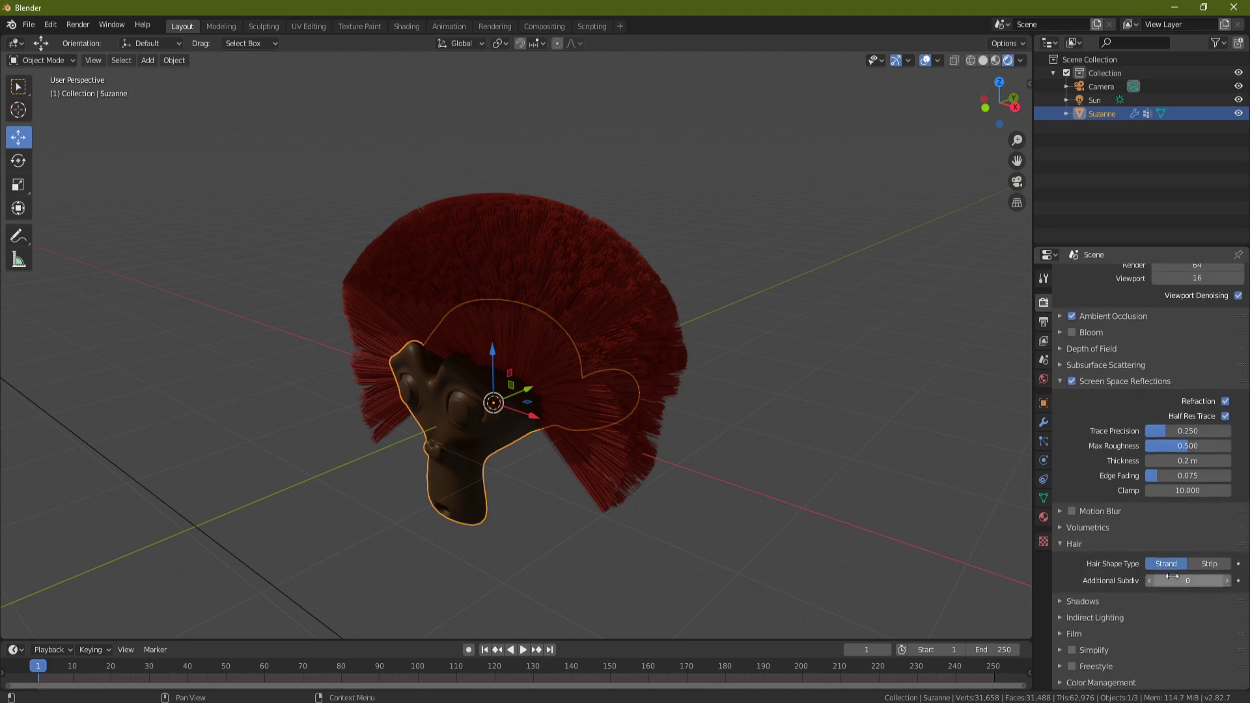
click(1210, 564)
middle_drag(831, 440, 762, 456)
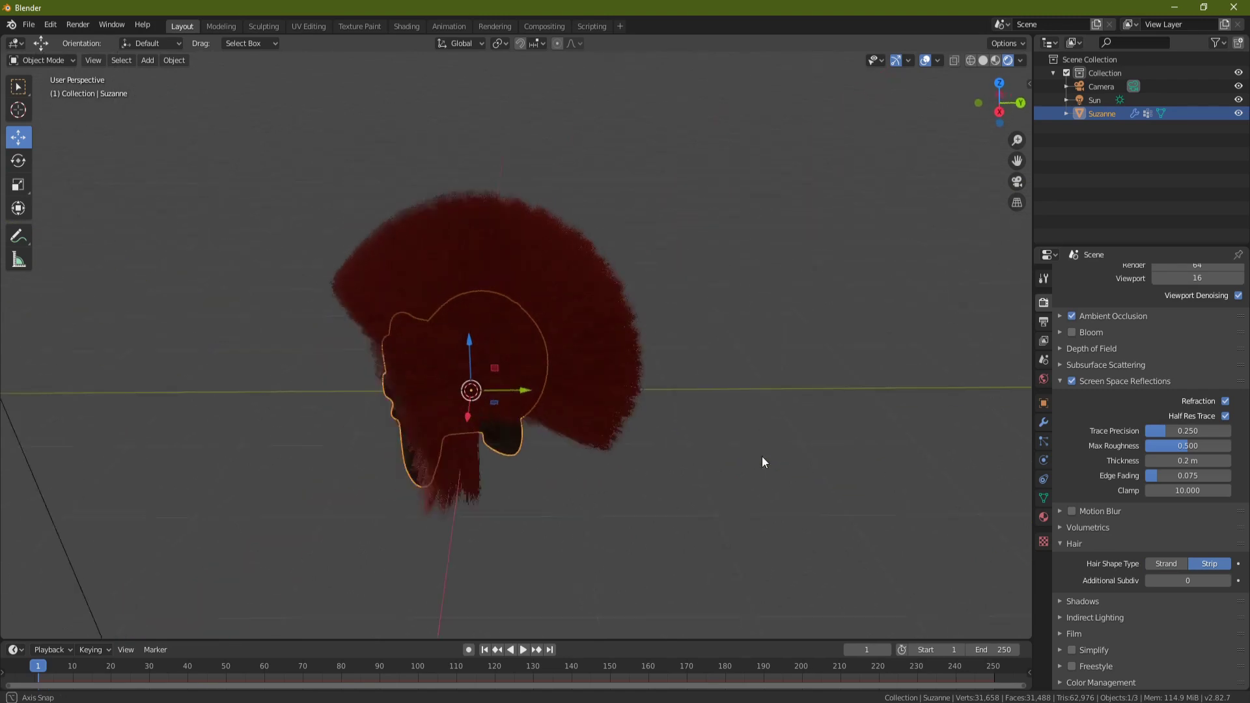
scroll(589, 438, up, 2)
middle_drag(589, 438, 696, 390)
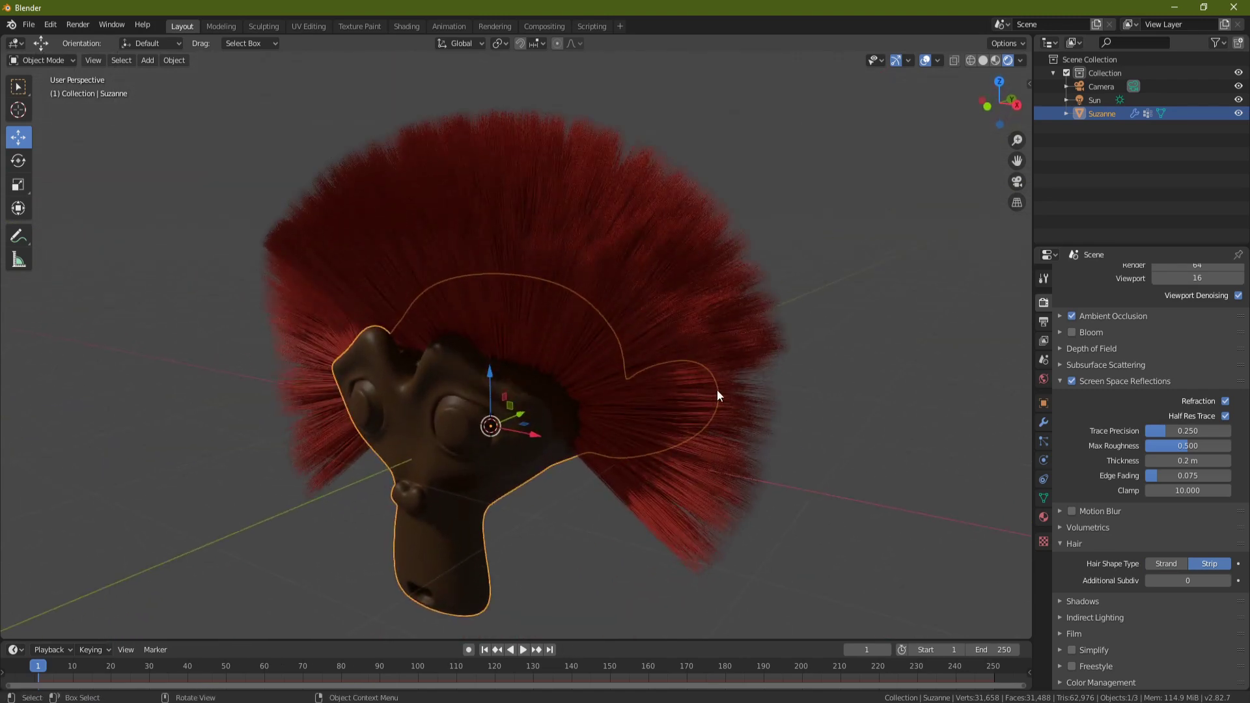
scroll(625, 391, down, 4)
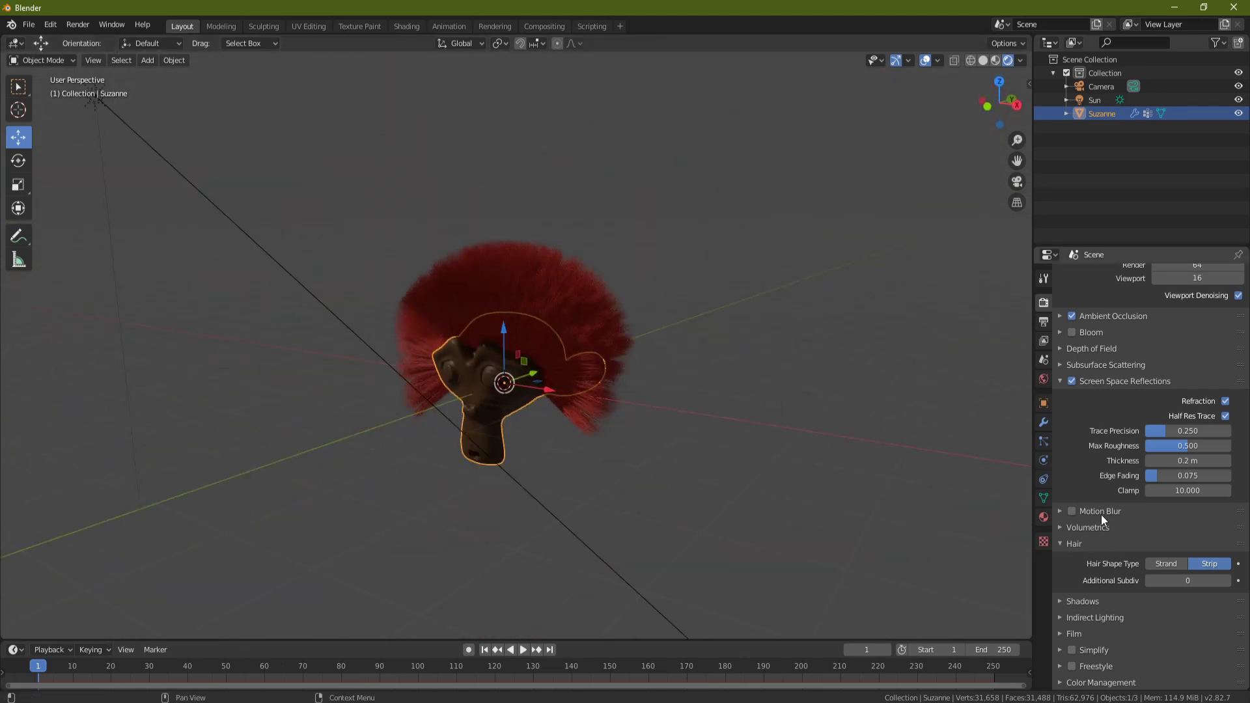
scroll(1186, 572, up, 2)
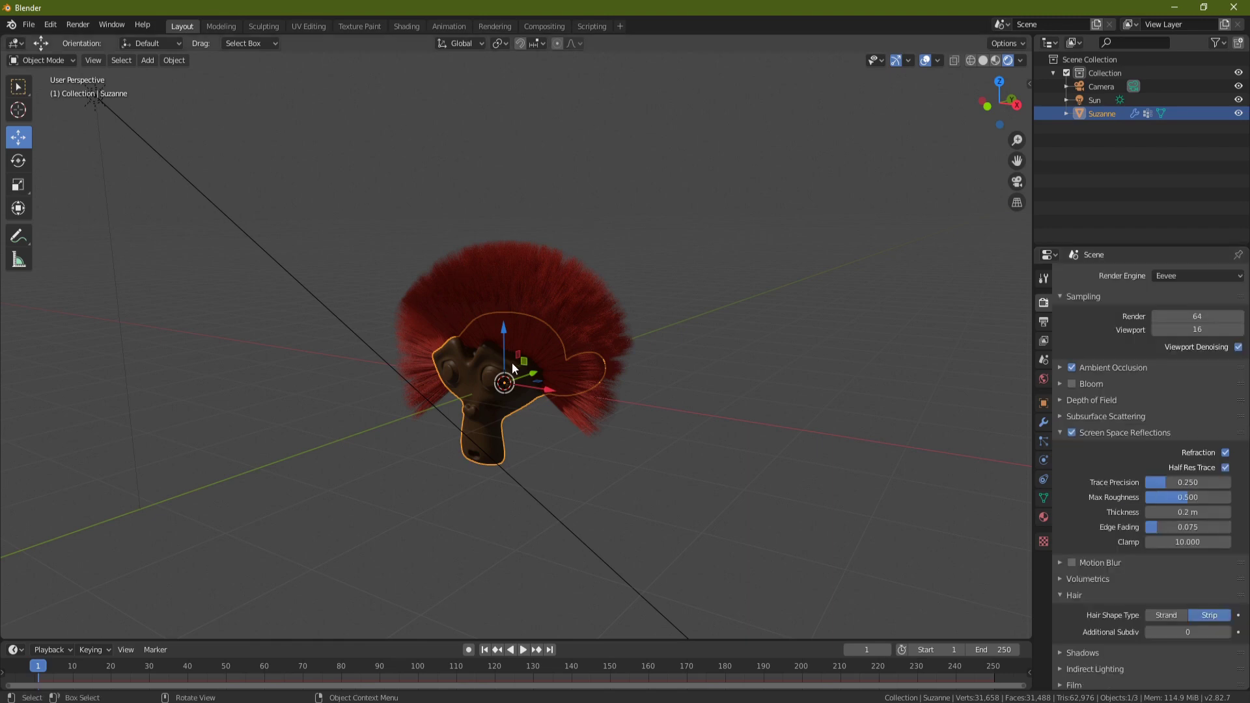
Switch Suzanne into Particle Edit mode.
click(57, 60)
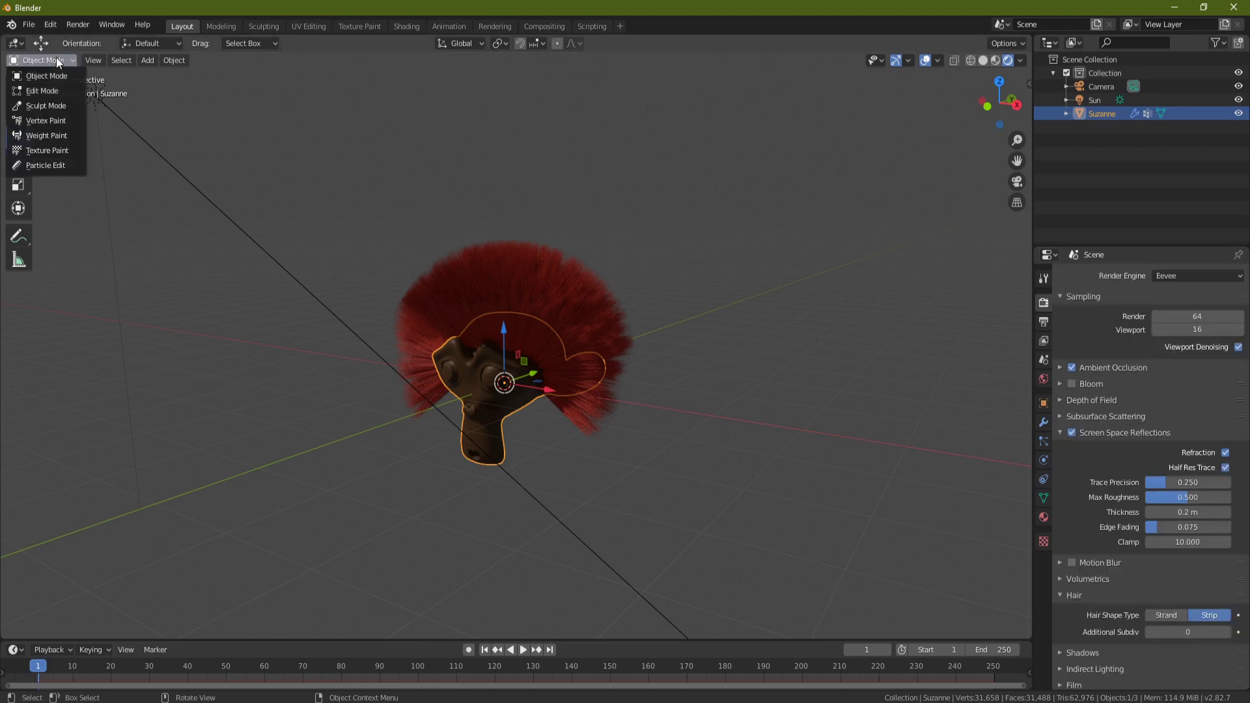
click(46, 166)
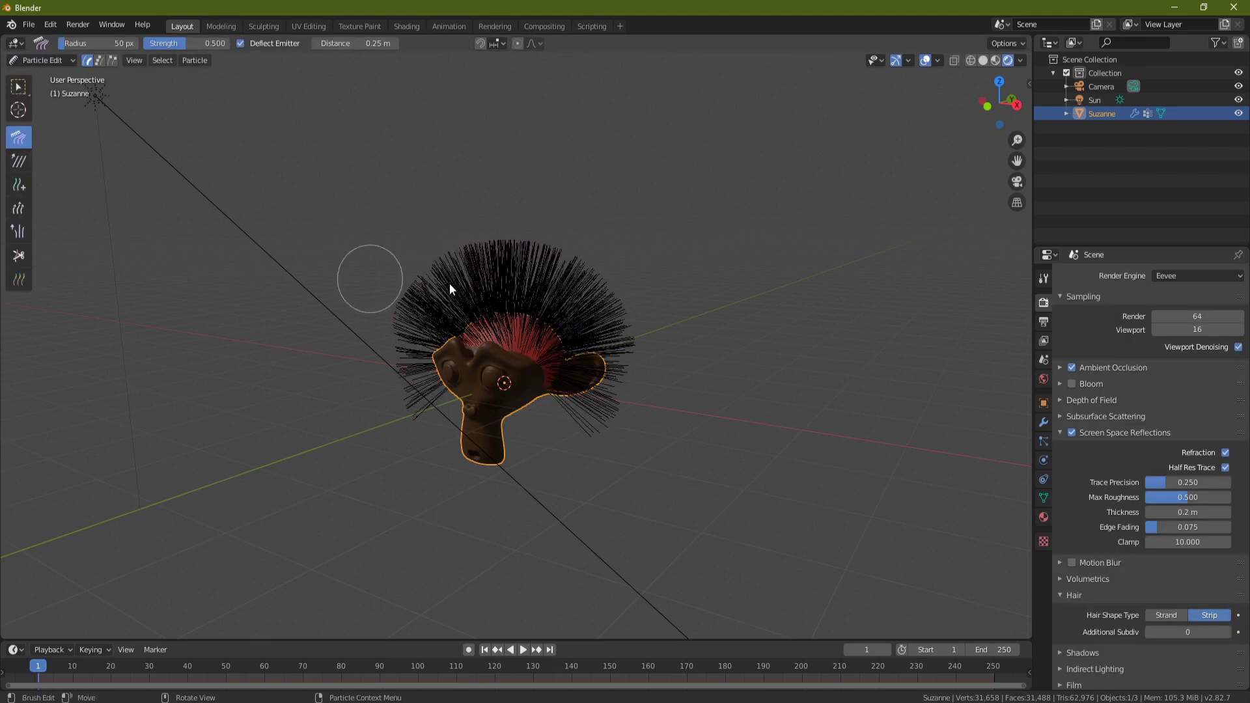
middle_drag(685, 253, 600, 237)
scroll(547, 343, up, 3)
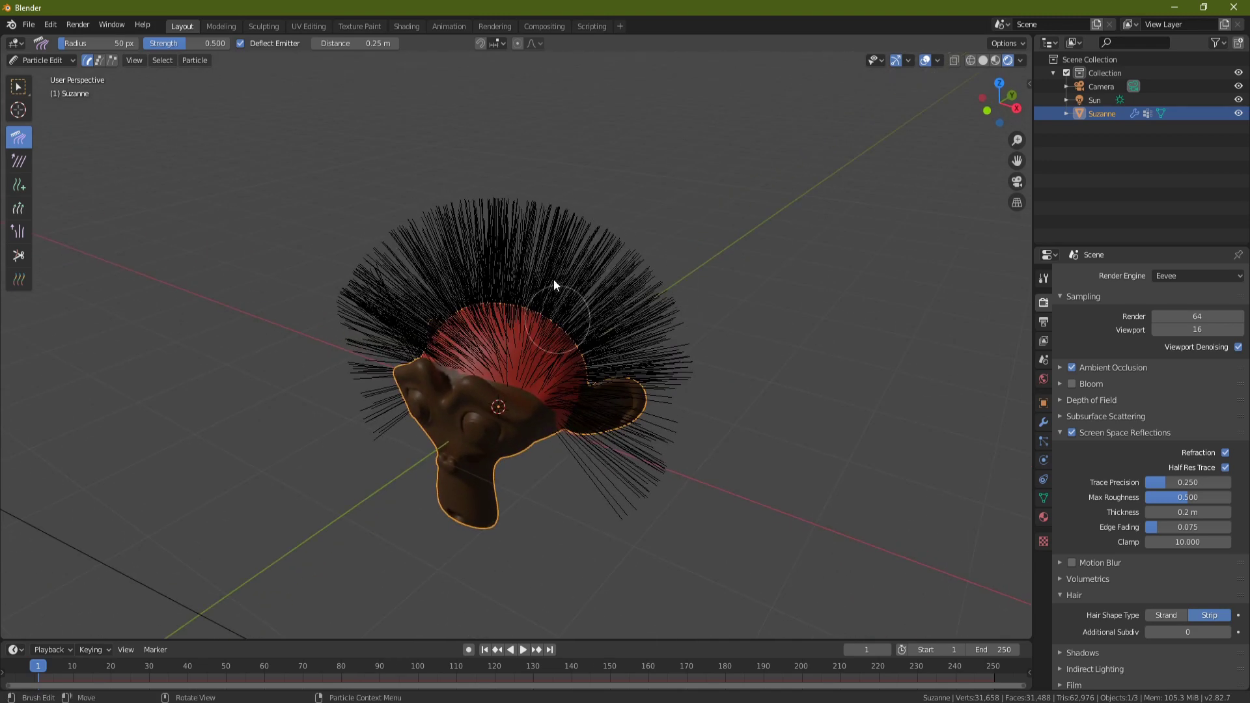
Turn on Children under the Comb brush's Viewport Display options.
click(1044, 279)
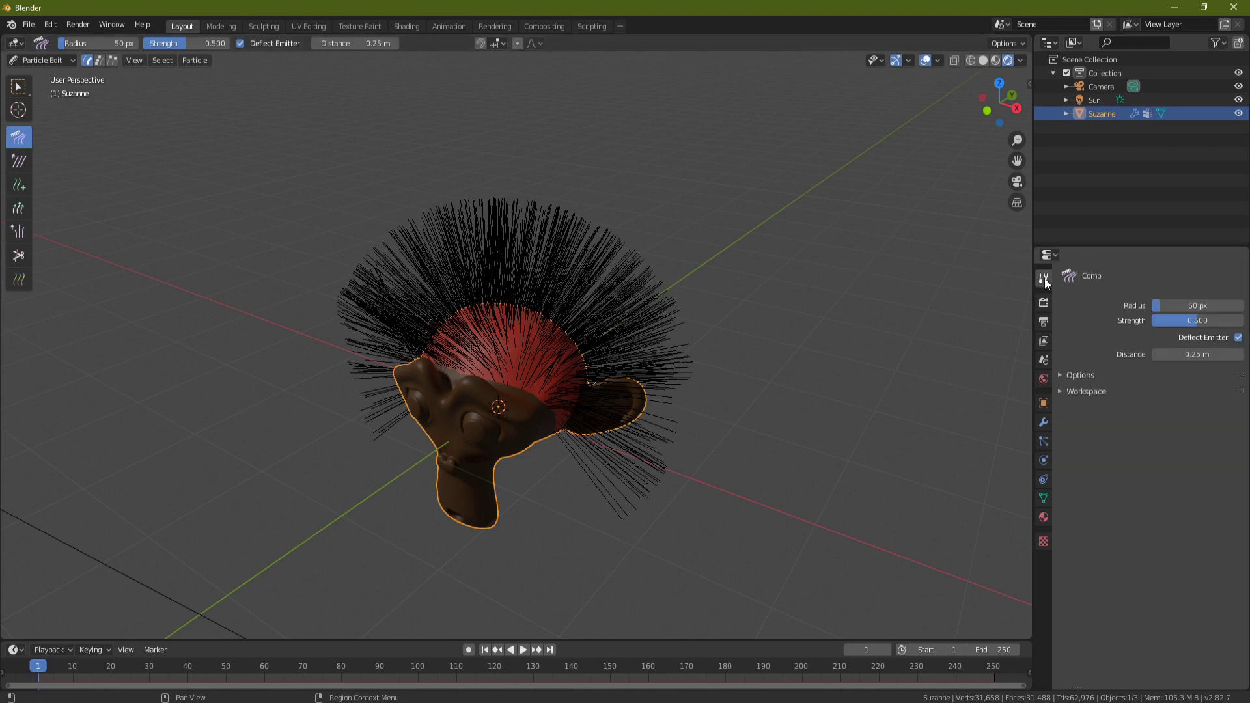
click(1080, 375)
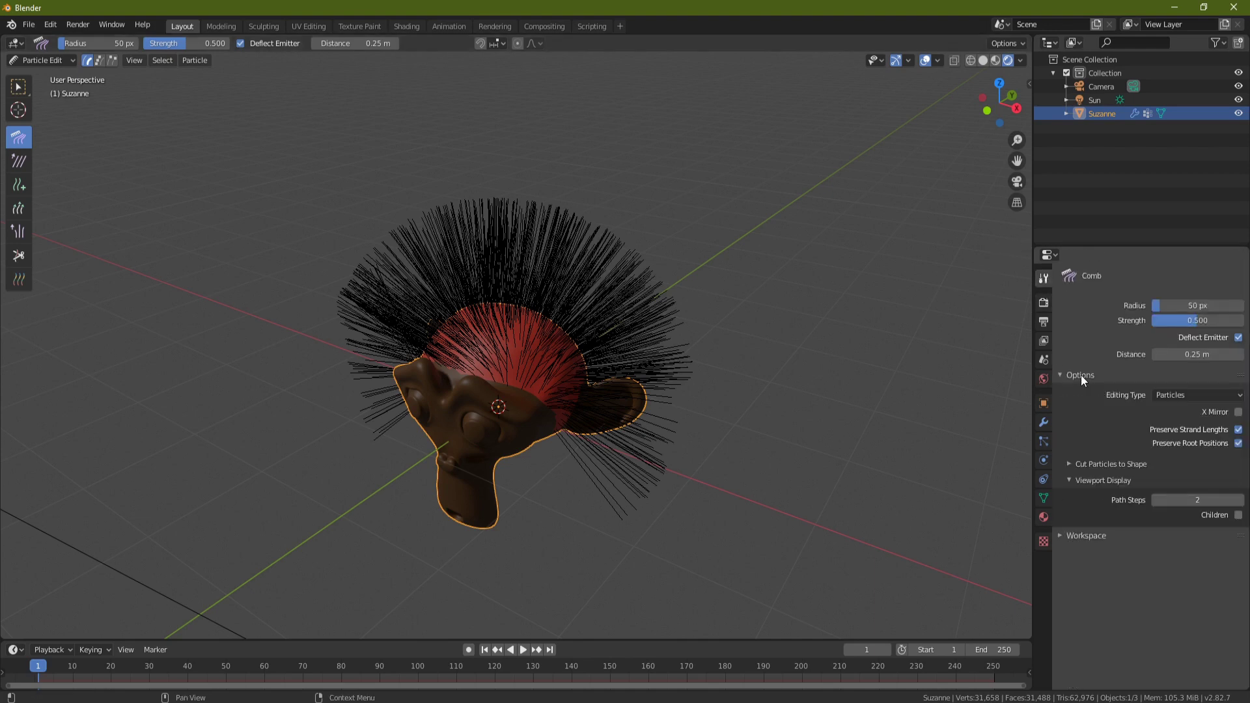
click(1239, 516)
middle_drag(619, 294, 542, 301)
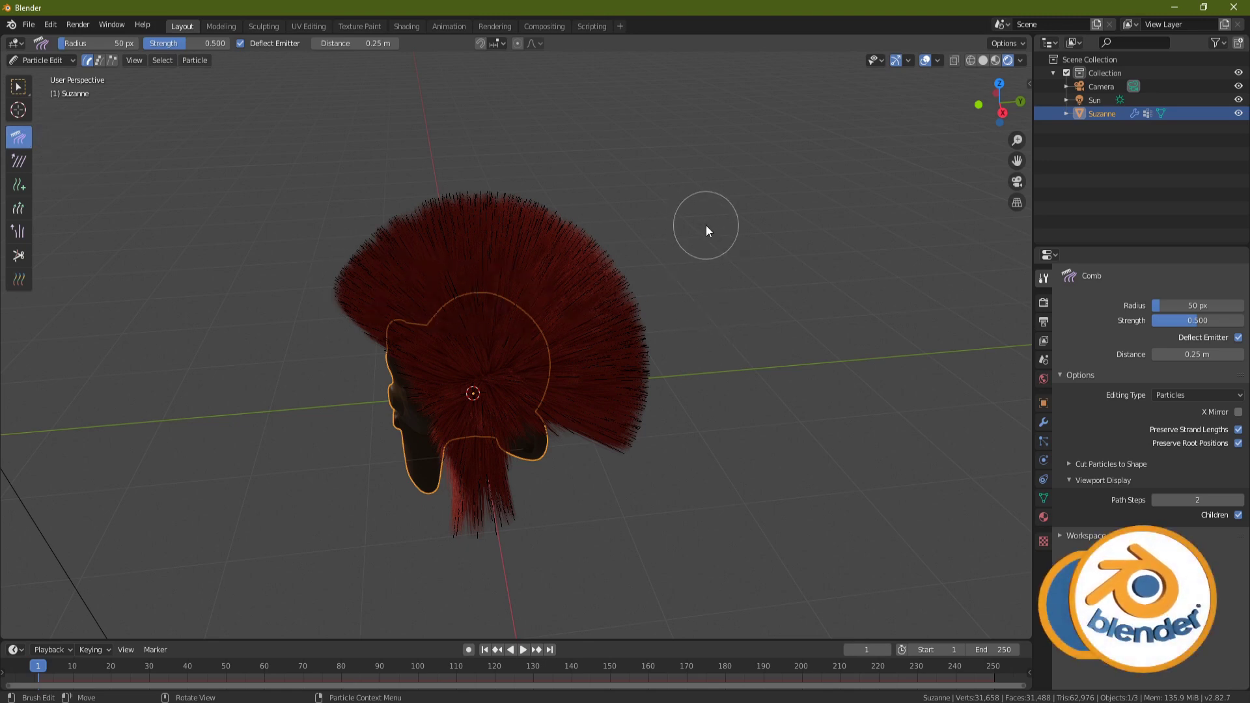
Set the Comb brush radius to 110 px.
key(f)
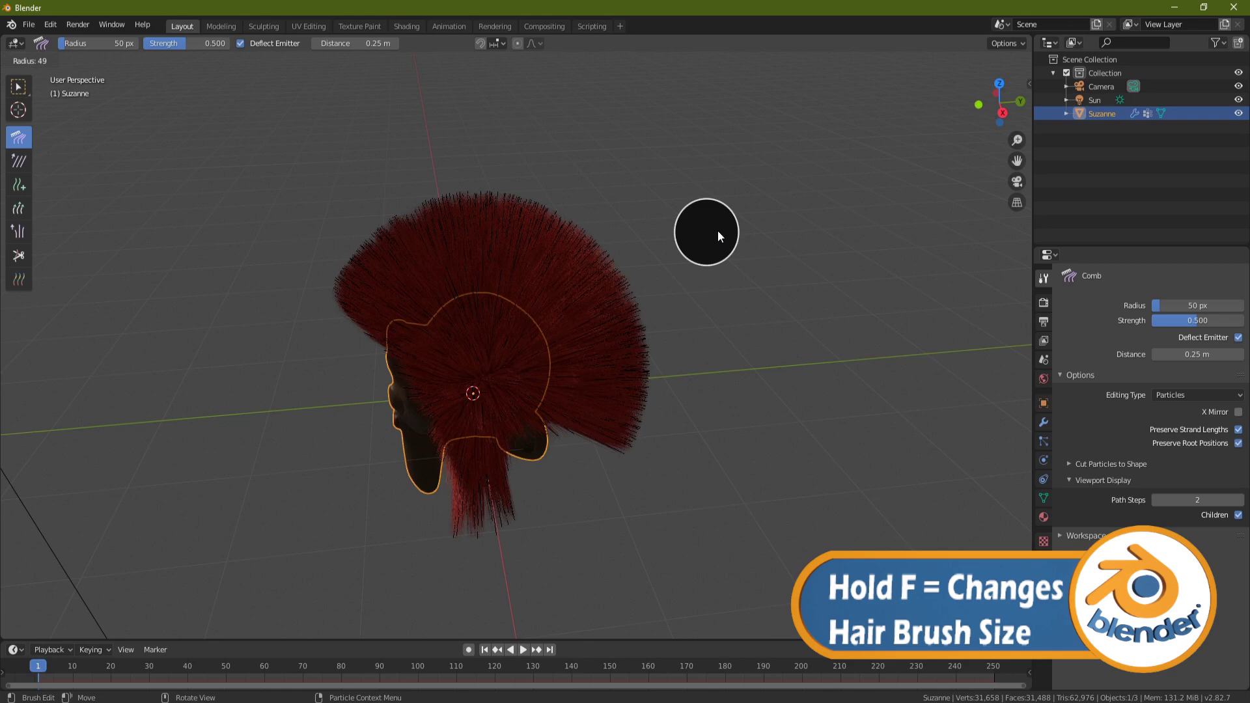
click(745, 228)
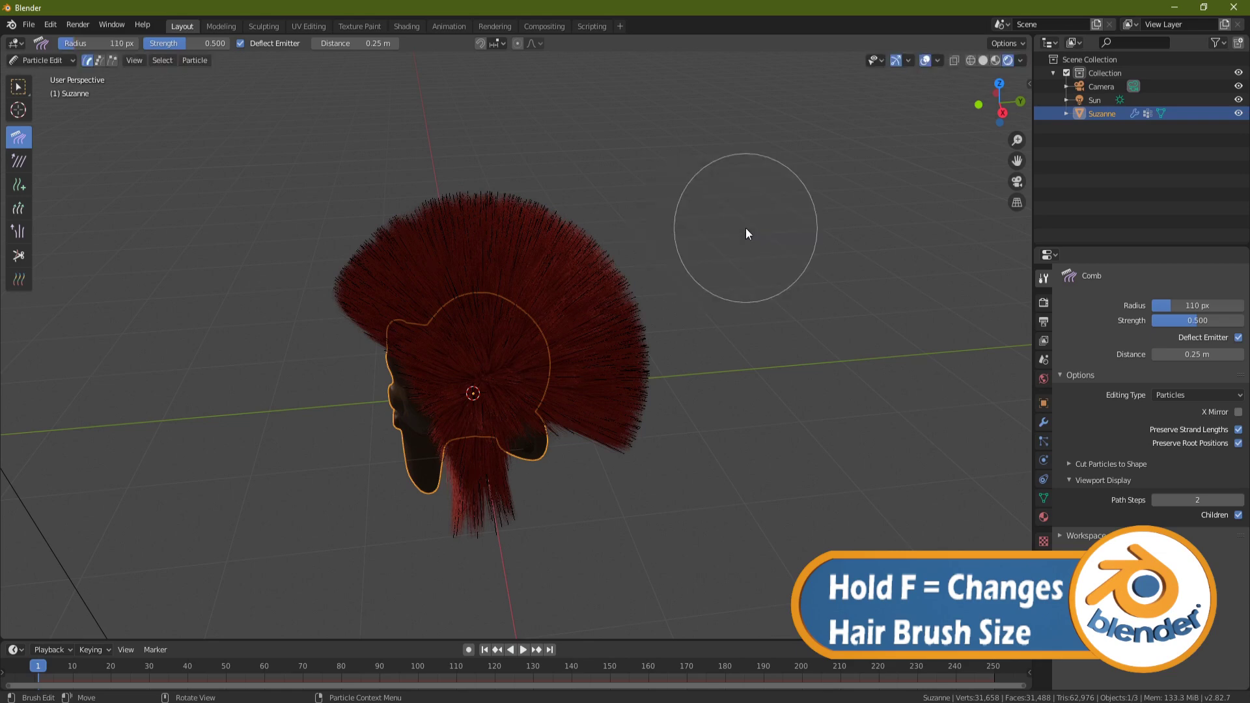
mouse_move(553, 239)
middle_down()
mouse_move(622, 262)
mouse_move(491, 301)
middle_up()
mouse_move(677, 323)
middle_down()
mouse_move(726, 279)
mouse_move(525, 256)
middle_up()
Comb the red hair downward over the top, left and right sides of the head.
mouse_move(525, 257)
mouse_down()
mouse_move(609, 436)
mouse_move(469, 338)
mouse_move(444, 302)
mouse_move(521, 520)
mouse_up()
middle_drag(695, 344, 561, 330)
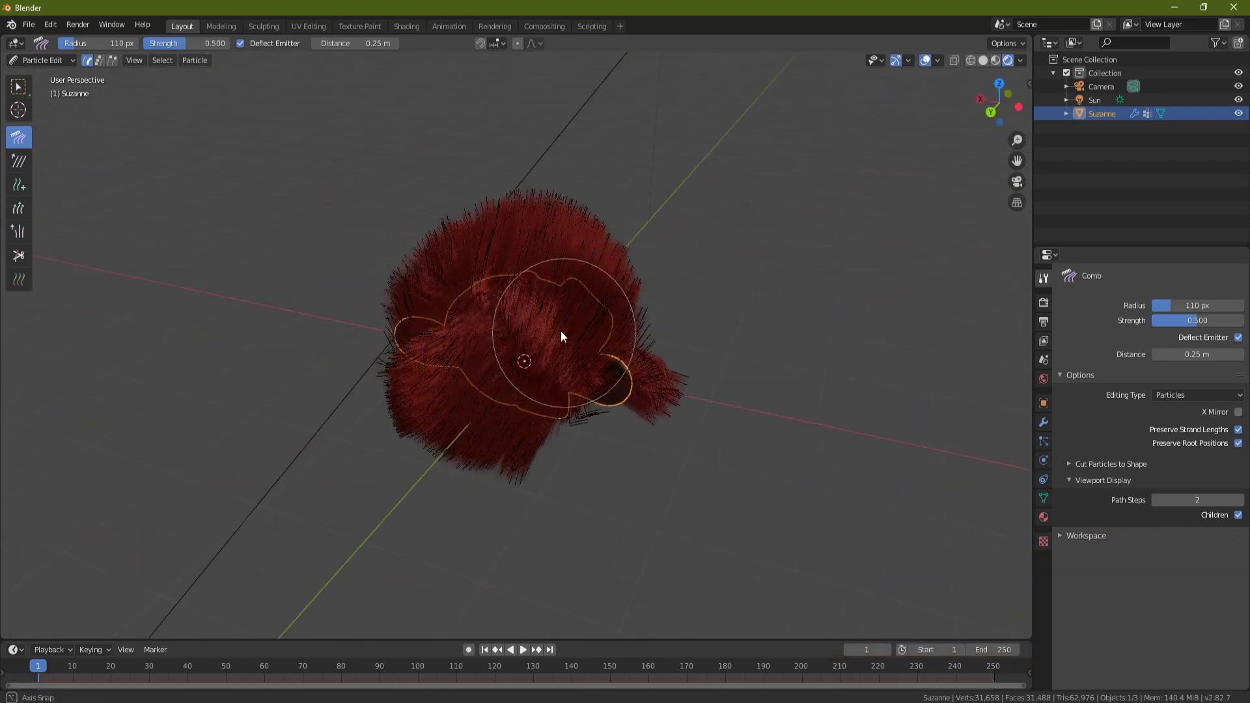
mouse_move(561, 331)
mouse_down()
mouse_move(499, 294)
mouse_move(456, 365)
mouse_move(449, 499)
mouse_up()
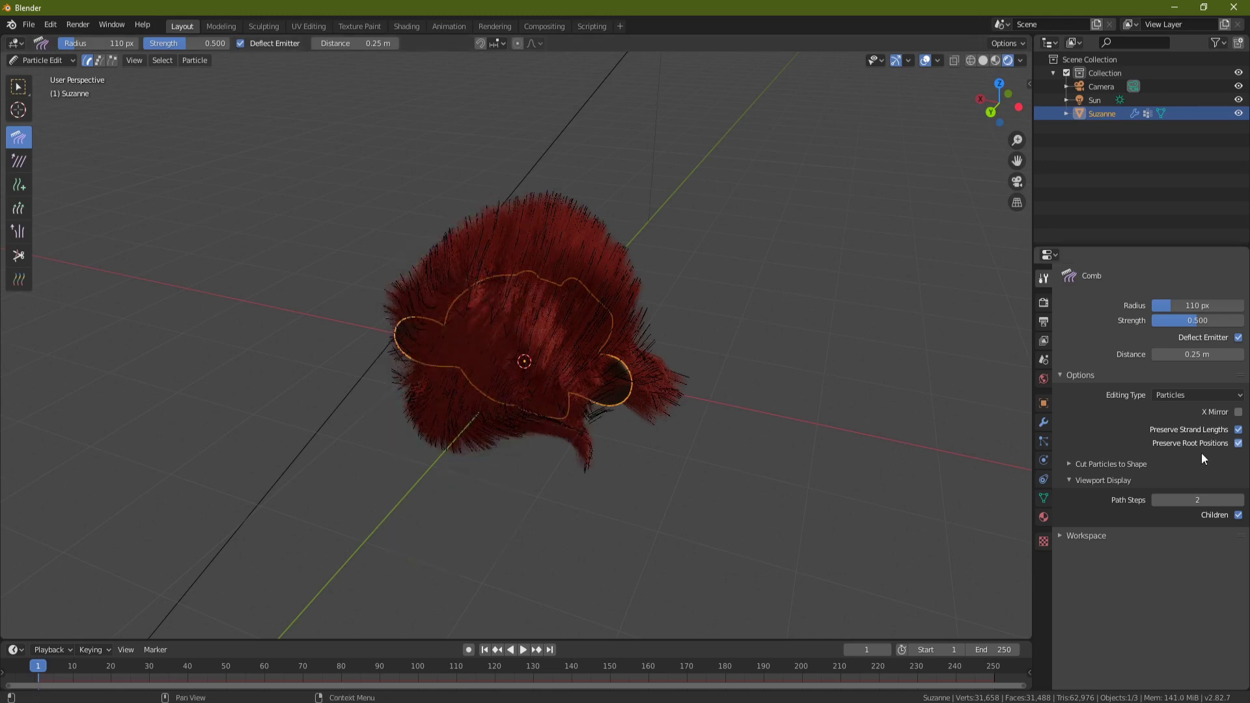
middle_drag(749, 313, 658, 292)
mouse_move(658, 292)
mouse_down()
mouse_move(563, 289)
mouse_move(614, 536)
mouse_move(642, 401)
mouse_move(646, 564)
mouse_up()
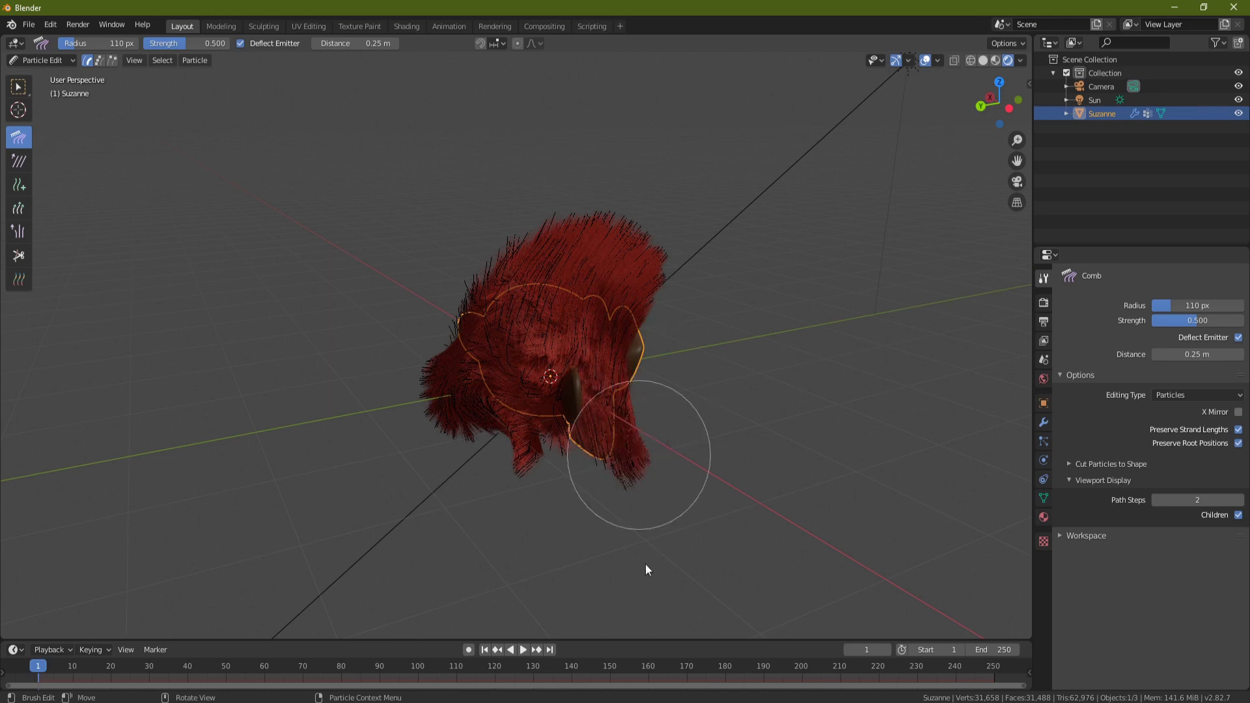
mouse_move(832, 364)
middle_down()
mouse_move(616, 378)
mouse_move(608, 390)
middle_up()
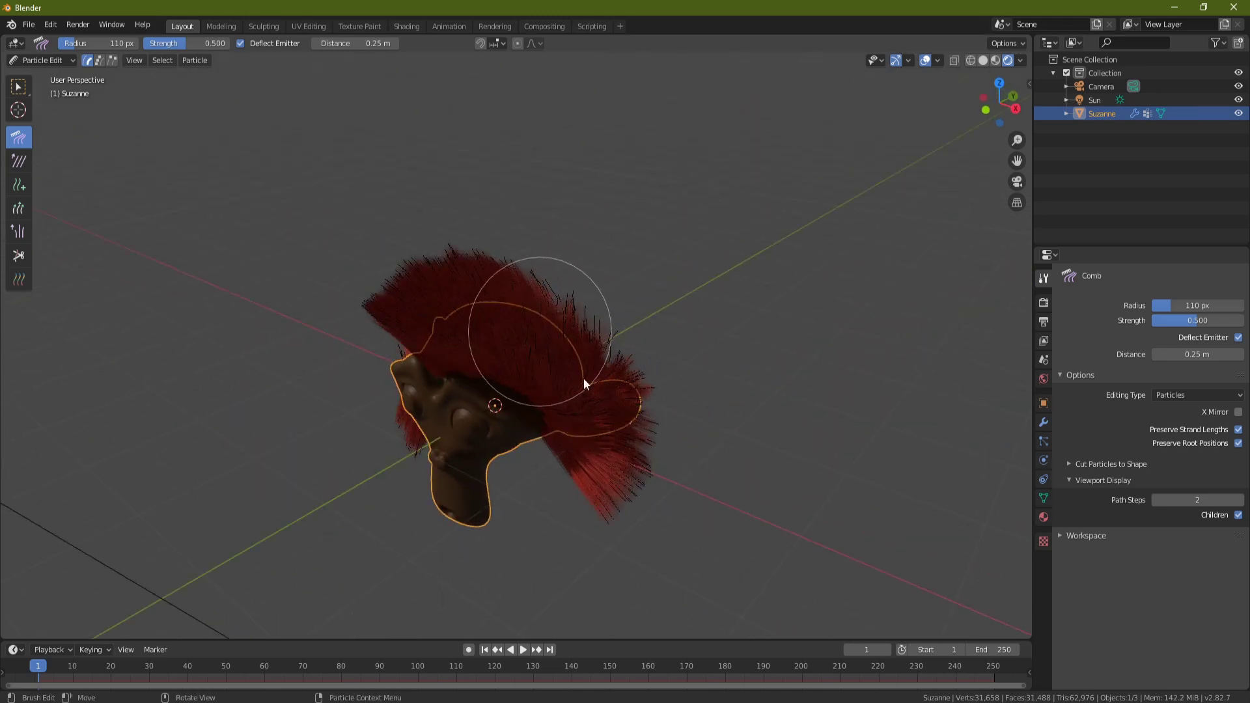
mouse_move(584, 378)
mouse_down()
mouse_move(612, 444)
mouse_move(630, 555)
mouse_move(626, 452)
mouse_move(590, 381)
mouse_move(625, 582)
mouse_move(567, 379)
mouse_move(605, 558)
mouse_up()
mouse_move(612, 596)
middle_down()
mouse_move(770, 369)
mouse_move(646, 362)
middle_up()
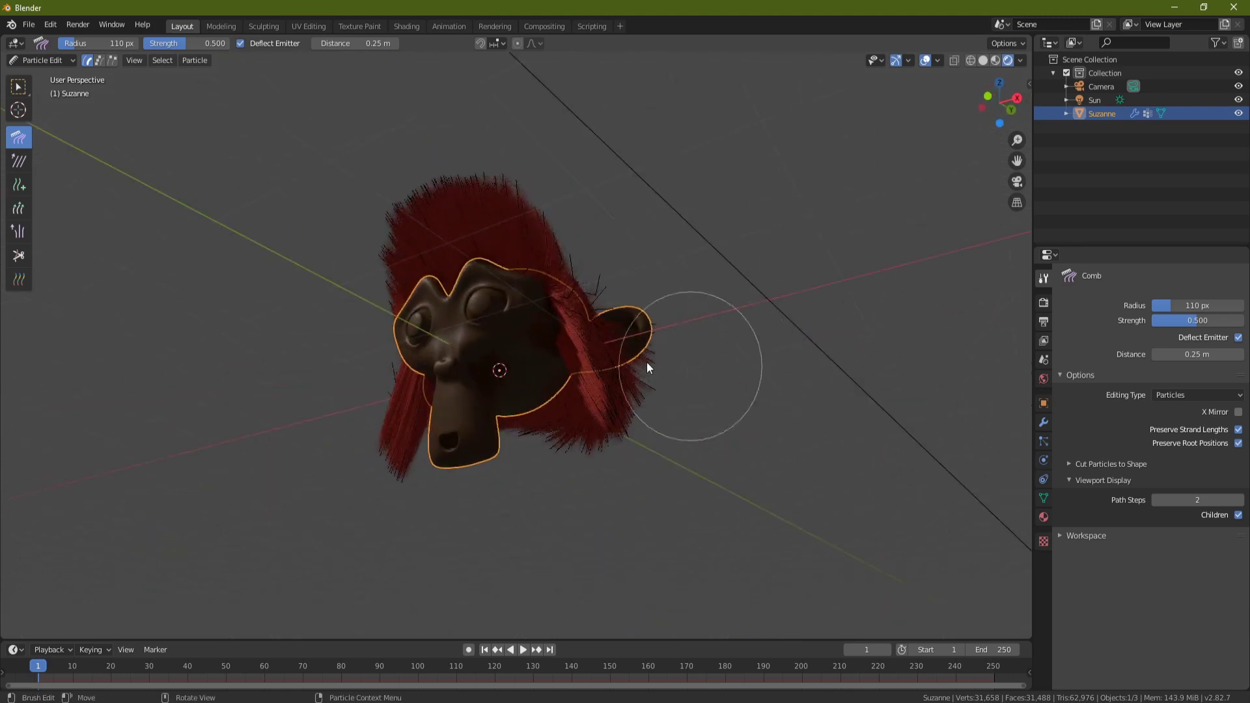
mouse_move(584, 448)
middle_down()
mouse_move(481, 486)
mouse_move(487, 342)
middle_up()
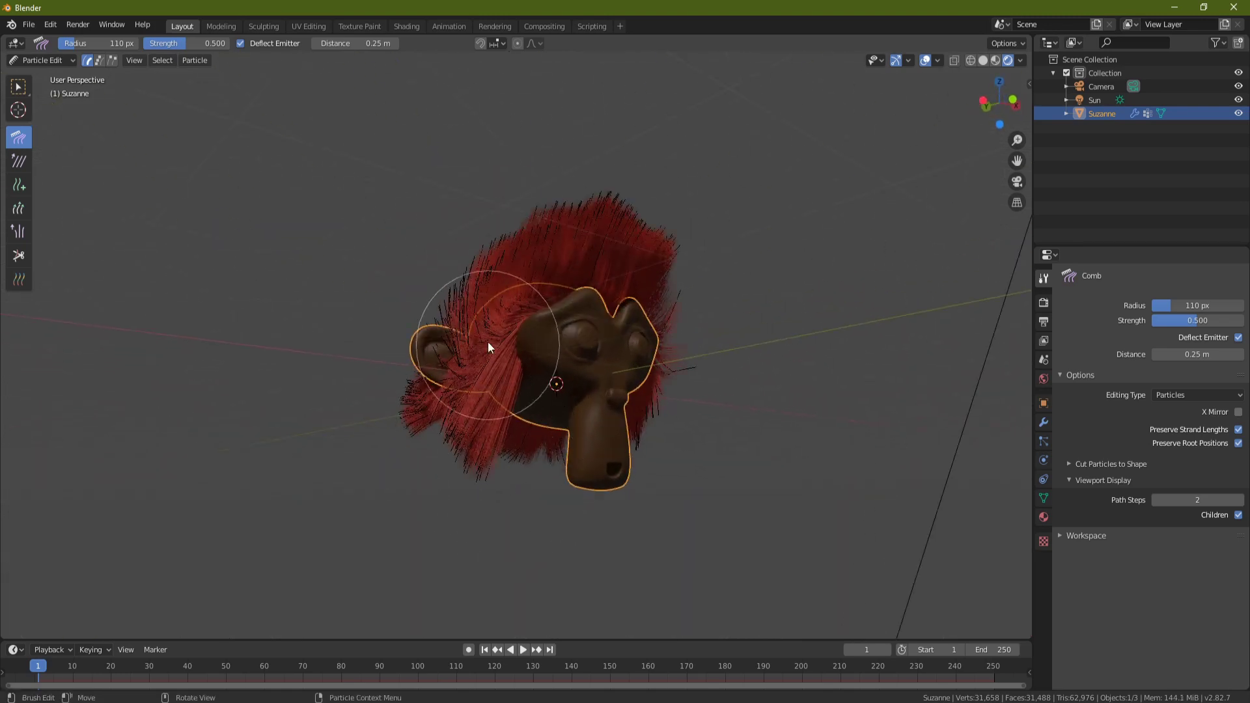
middle_drag(291, 389, 430, 447)
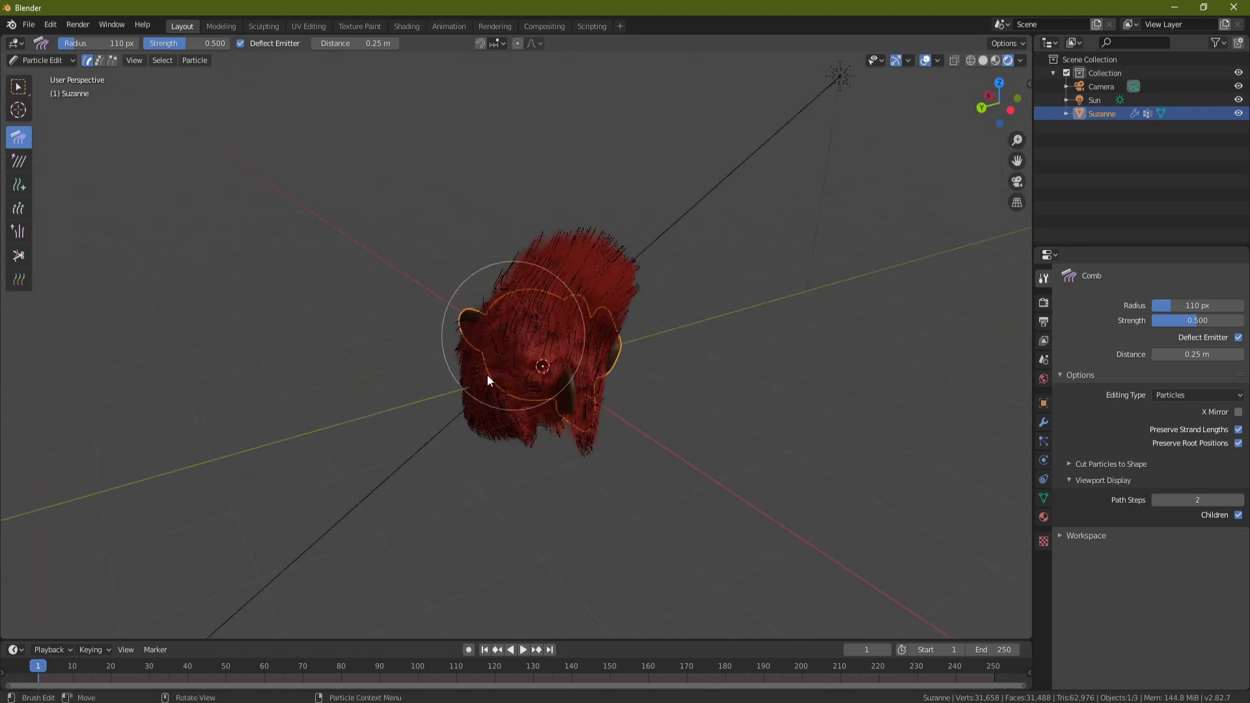
mouse_move(814, 325)
middle_down()
mouse_move(670, 296)
mouse_move(643, 243)
mouse_move(693, 219)
mouse_move(782, 272)
mouse_move(806, 315)
middle_up()
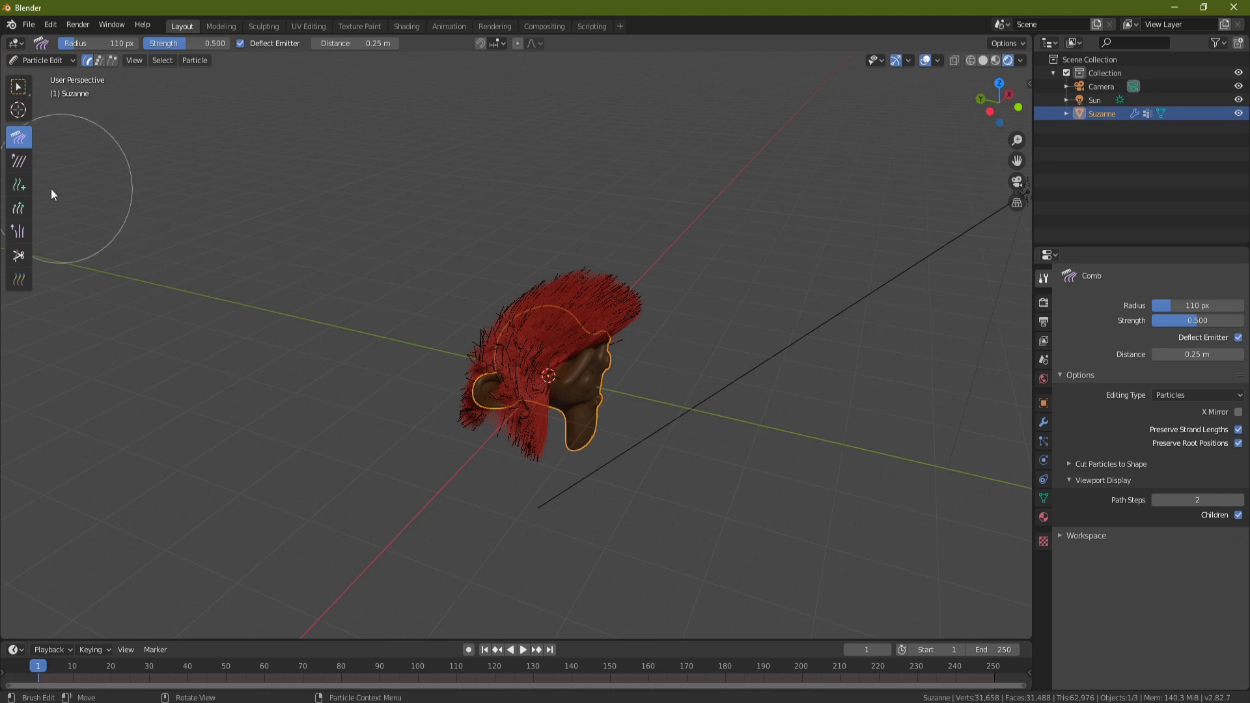
Smooth the hair strands across the top of the head with the Smooth brush.
click(16, 166)
mouse_move(523, 355)
mouse_down()
mouse_move(508, 442)
mouse_move(520, 316)
mouse_move(495, 444)
mouse_up()
middle_drag(495, 444, 726, 407)
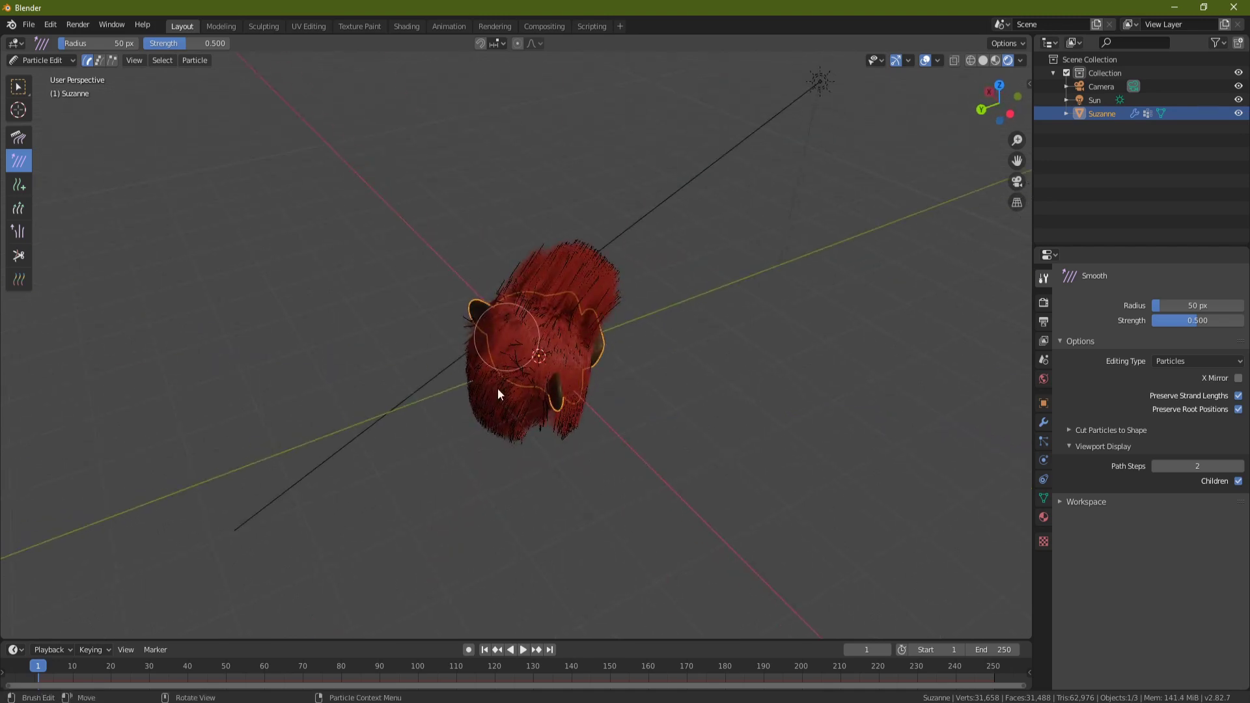
mouse_move(498, 391)
mouse_down()
mouse_move(533, 357)
mouse_move(529, 448)
mouse_move(508, 369)
mouse_move(467, 326)
mouse_up()
middle_drag(466, 327, 493, 349)
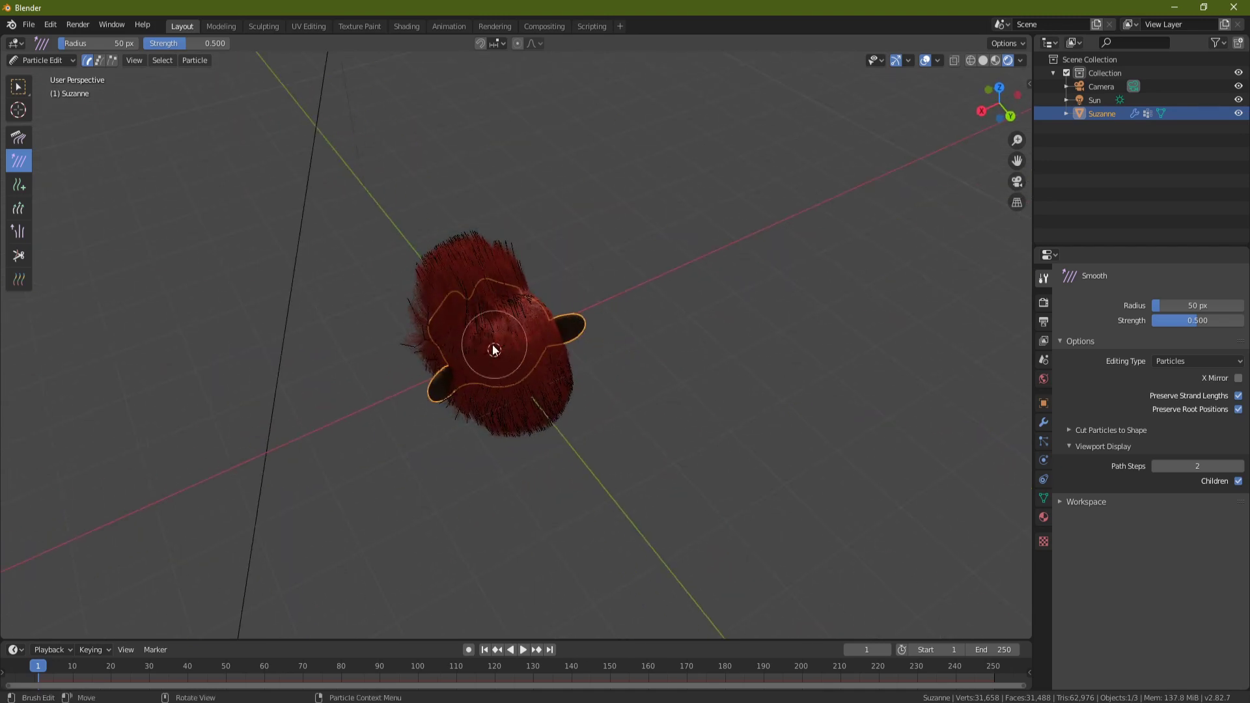
middle_drag(33, 187, 215, 262)
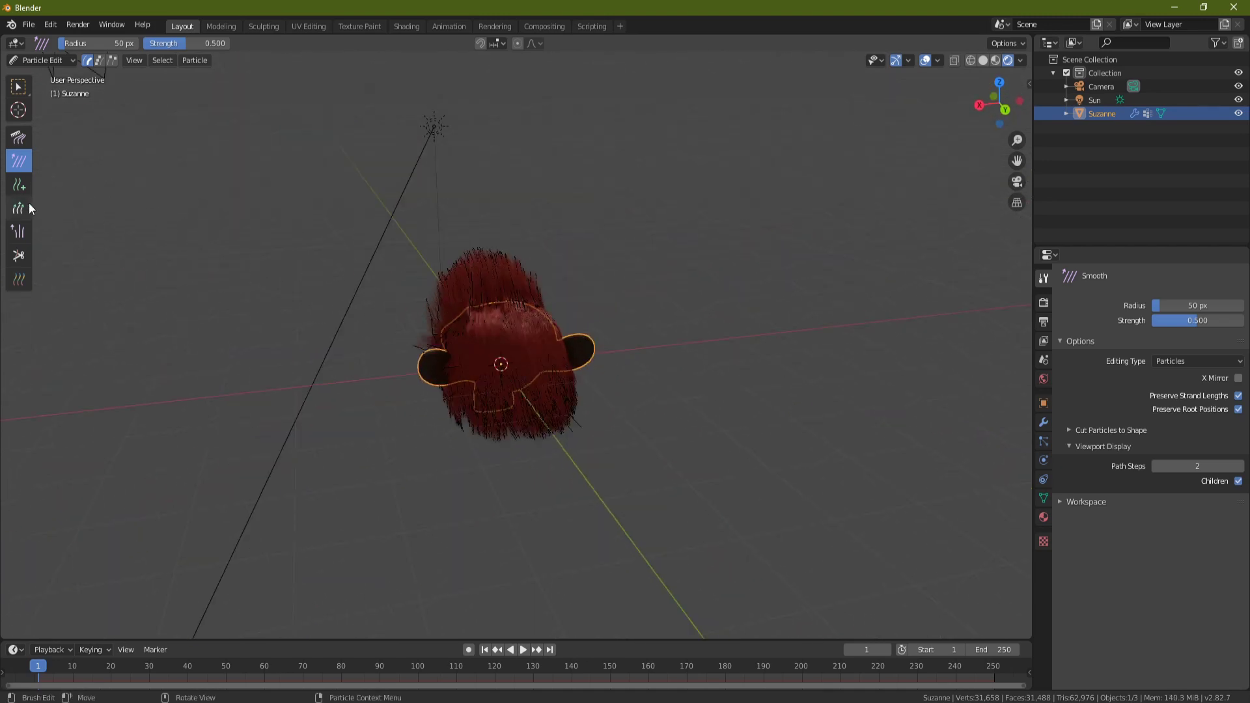
Lengthen the lower right and lower middle strands with the Length brush.
click(19, 208)
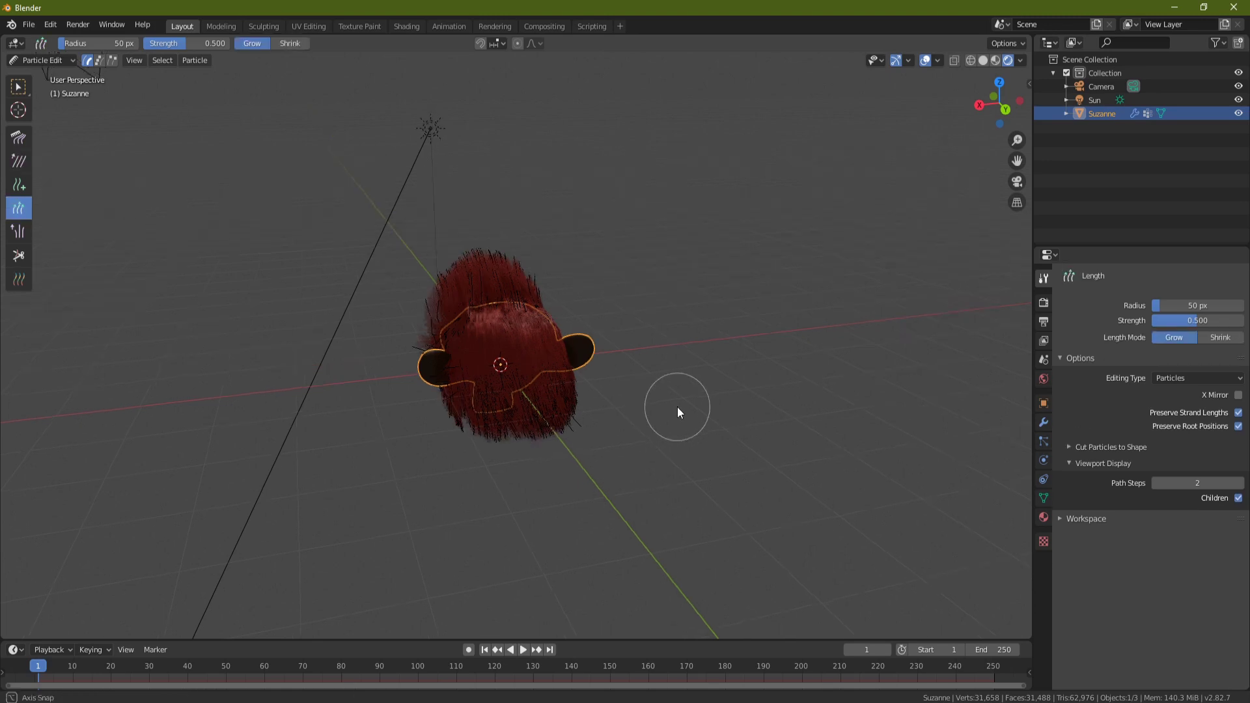
middle_drag(678, 408, 526, 421)
mouse_move(538, 430)
mouse_down()
mouse_move(548, 504)
mouse_move(560, 452)
mouse_move(569, 534)
mouse_move(526, 527)
mouse_move(529, 568)
mouse_move(499, 413)
mouse_move(493, 582)
mouse_move(557, 408)
mouse_move(573, 556)
mouse_move(572, 403)
mouse_move(574, 509)
mouse_move(506, 428)
mouse_move(506, 521)
mouse_up()
middle_drag(655, 404, 508, 405)
mouse_move(486, 437)
mouse_down()
mouse_move(487, 465)
mouse_move(491, 382)
mouse_move(486, 458)
mouse_move(502, 407)
mouse_up()
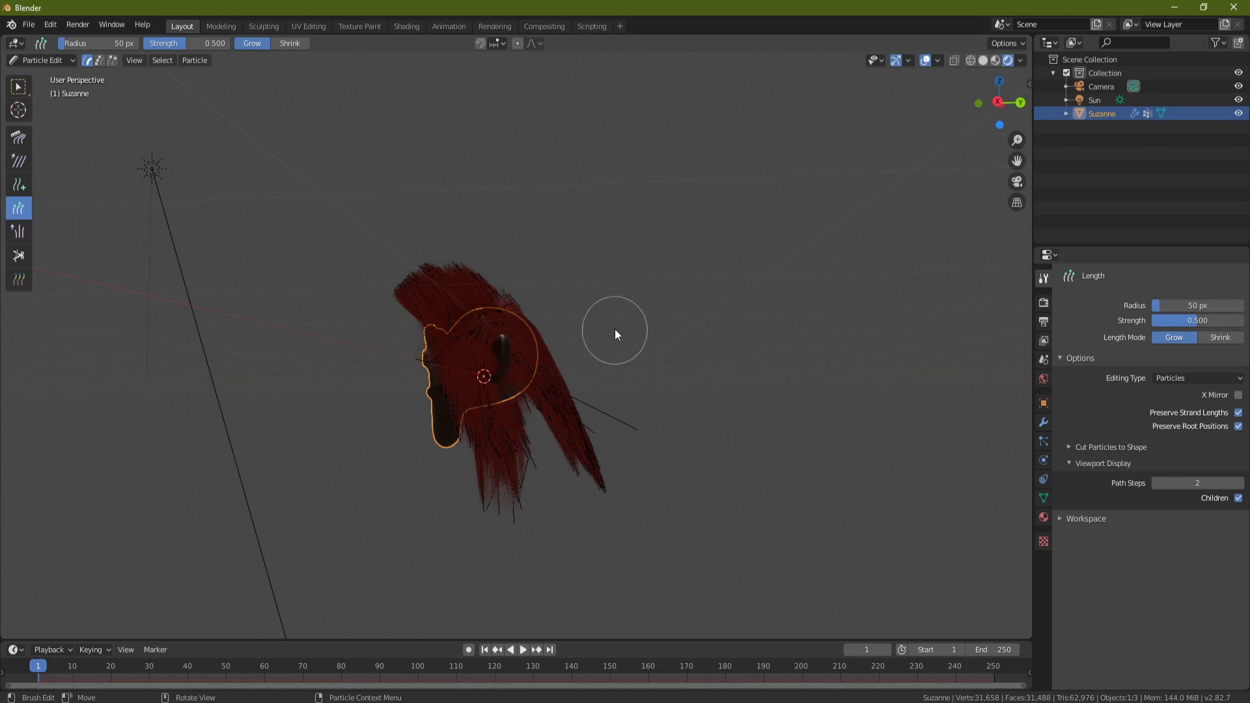
Trim the lower hair ends to a straight edge with the Cut brush.
click(19, 255)
mouse_move(464, 487)
mouse_down()
mouse_move(608, 487)
mouse_move(766, 410)
mouse_up()
middle_drag(765, 410, 806, 297)
key(shift+space)
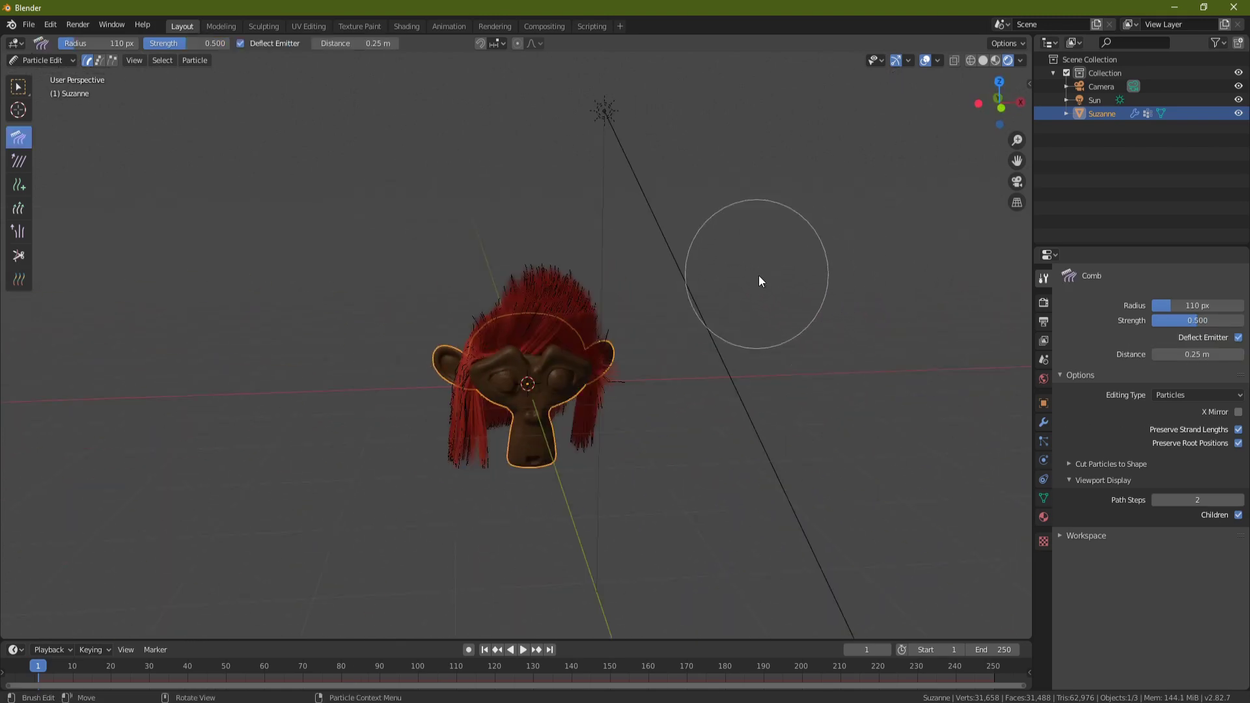
click(57, 60)
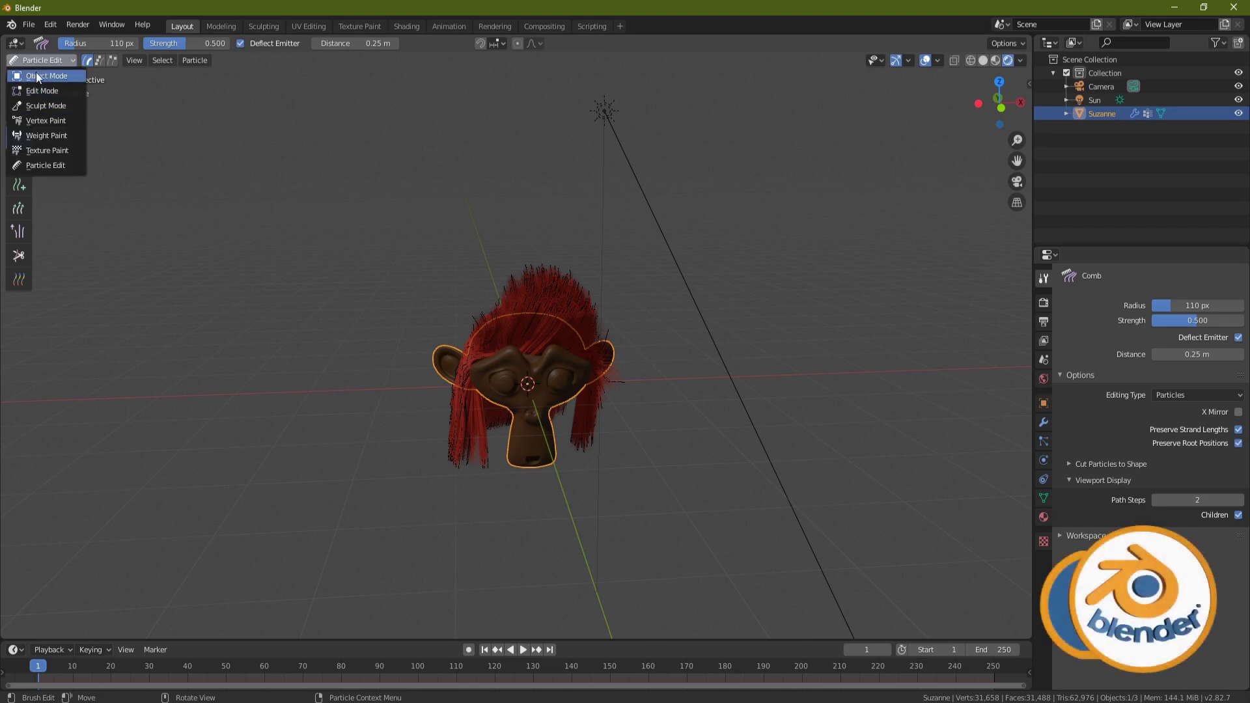
Return to Object Mode and add a new camera, Camera.001, to the scene.
click(48, 76)
middle_drag(784, 326, 734, 334)
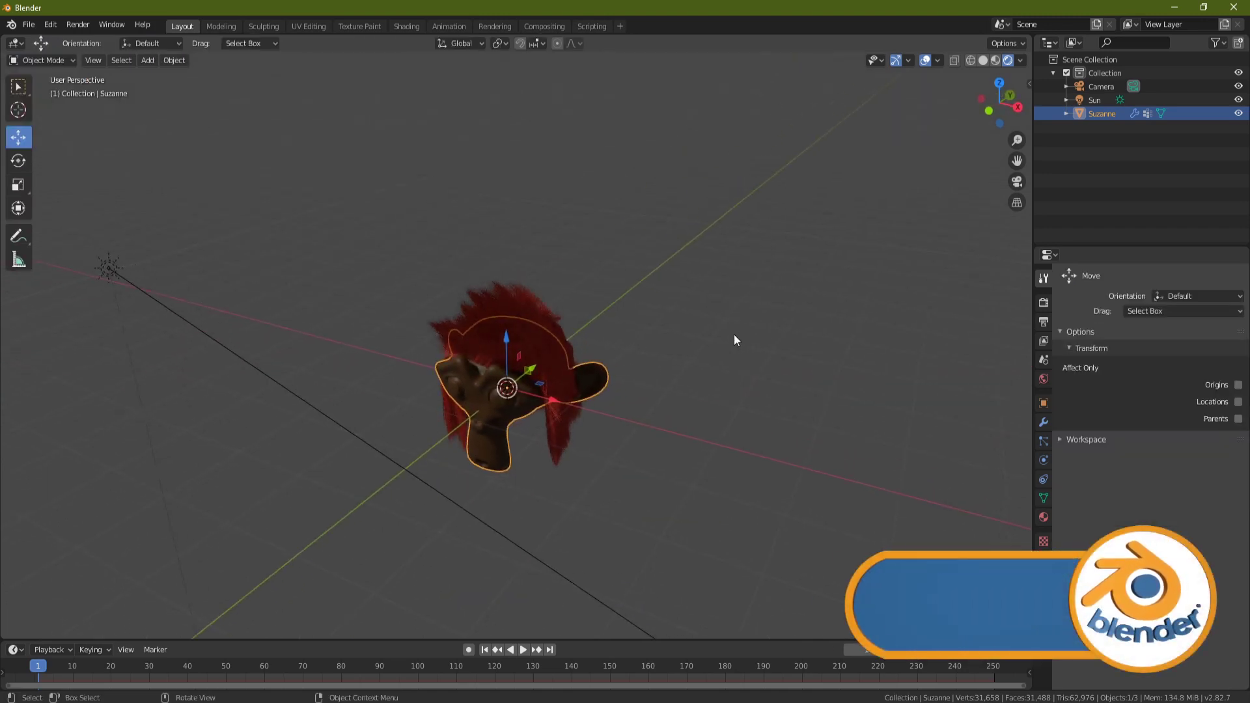
key(shift+a)
mouse_move(735, 336)
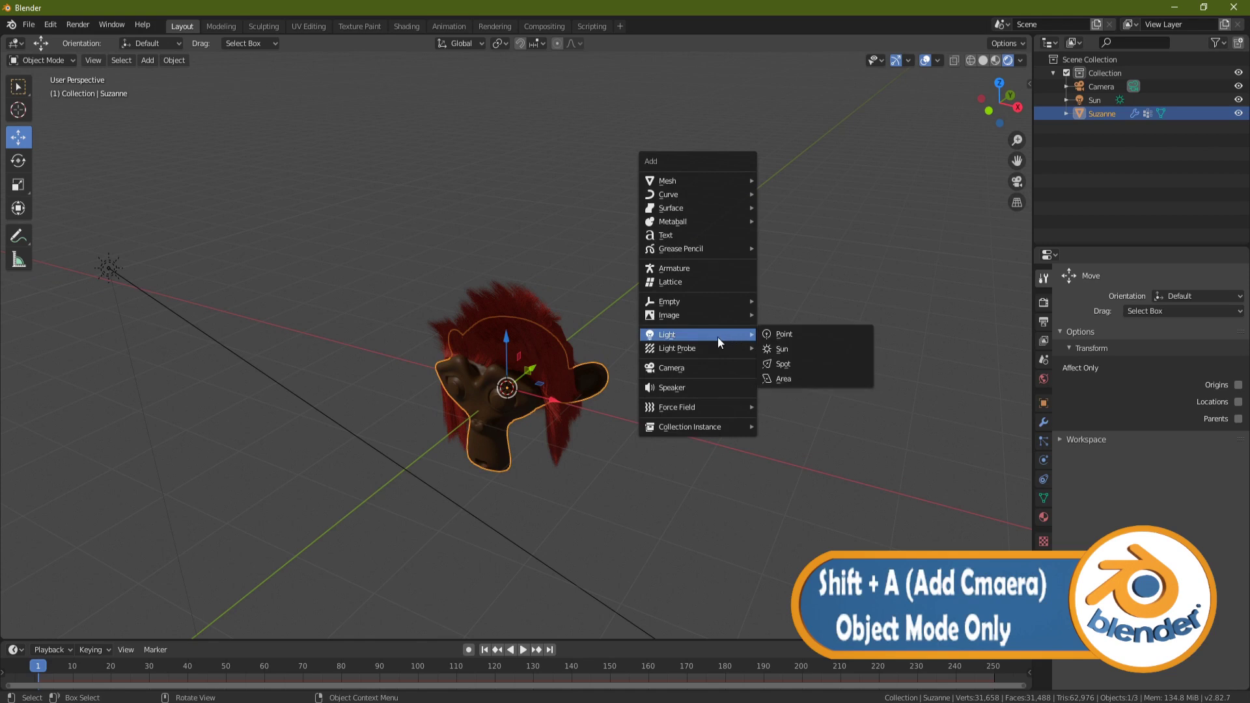
click(710, 366)
middle_drag(717, 342, 690, 296)
scroll(702, 363, up, 4)
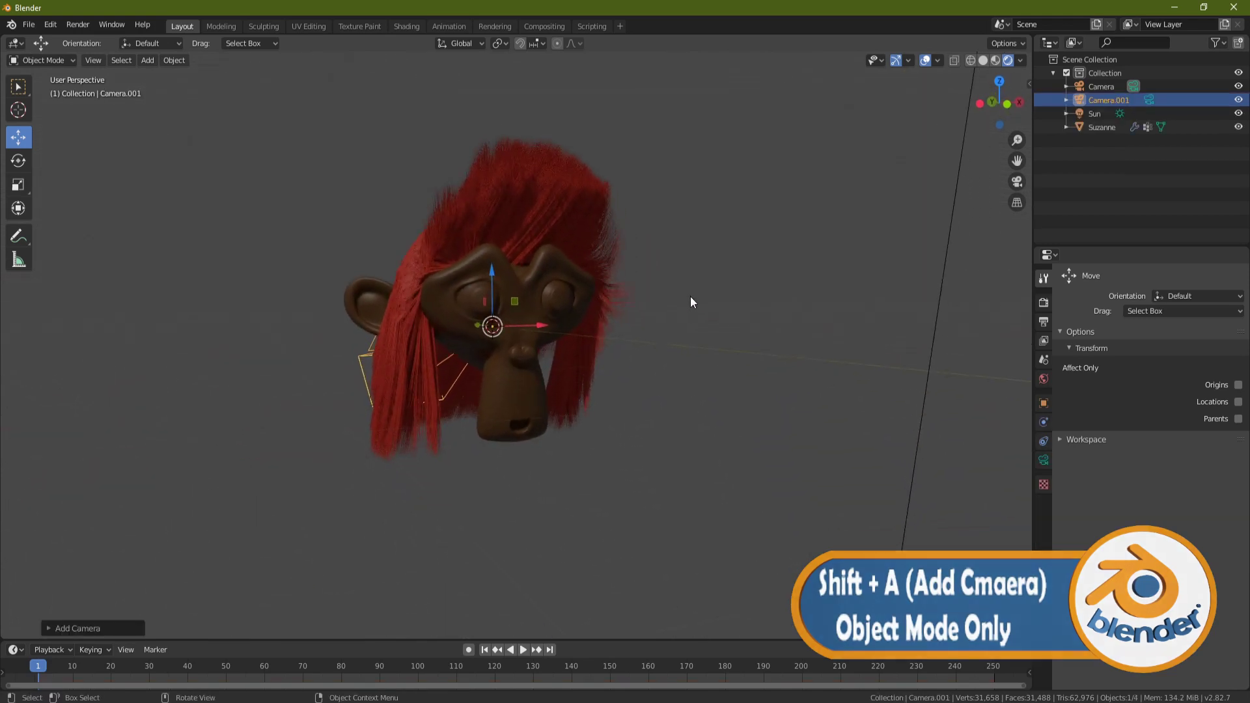
scroll(623, 310, down, 2)
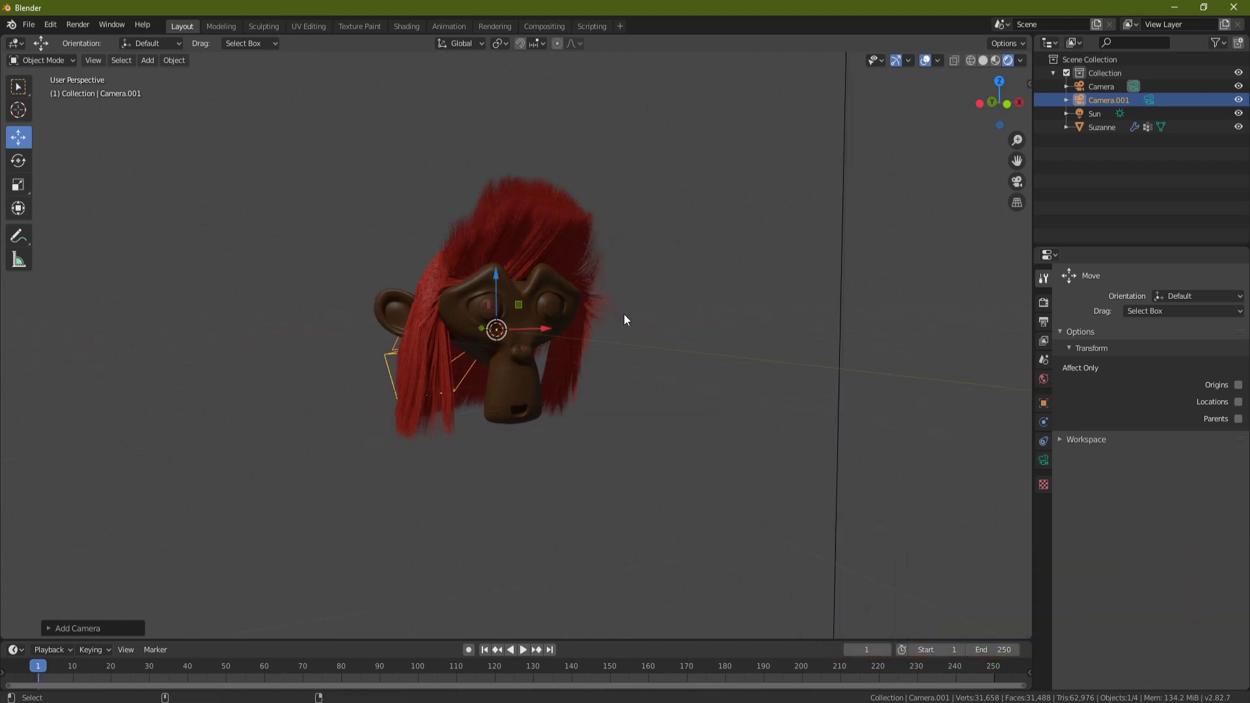
Align Camera.001 to the view, enable Lock Camera to View, and frame Suzanne's head.
key(ctrl+alt+KP_0)
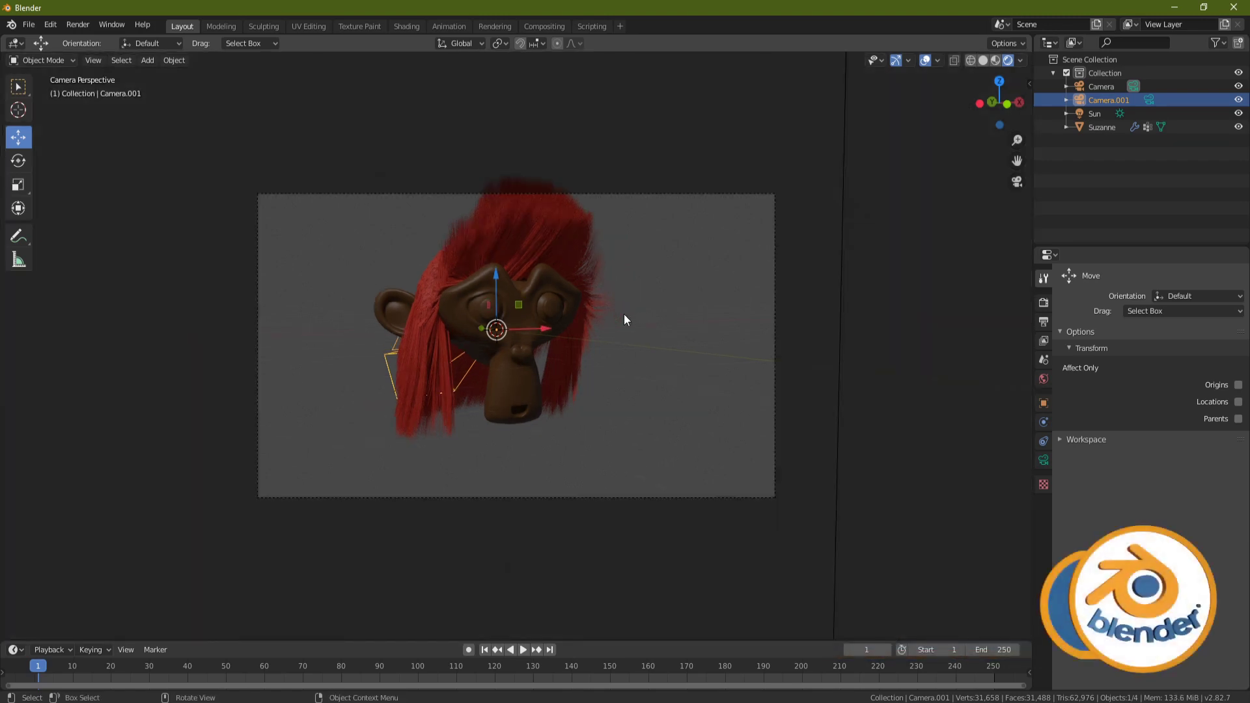
key(n)
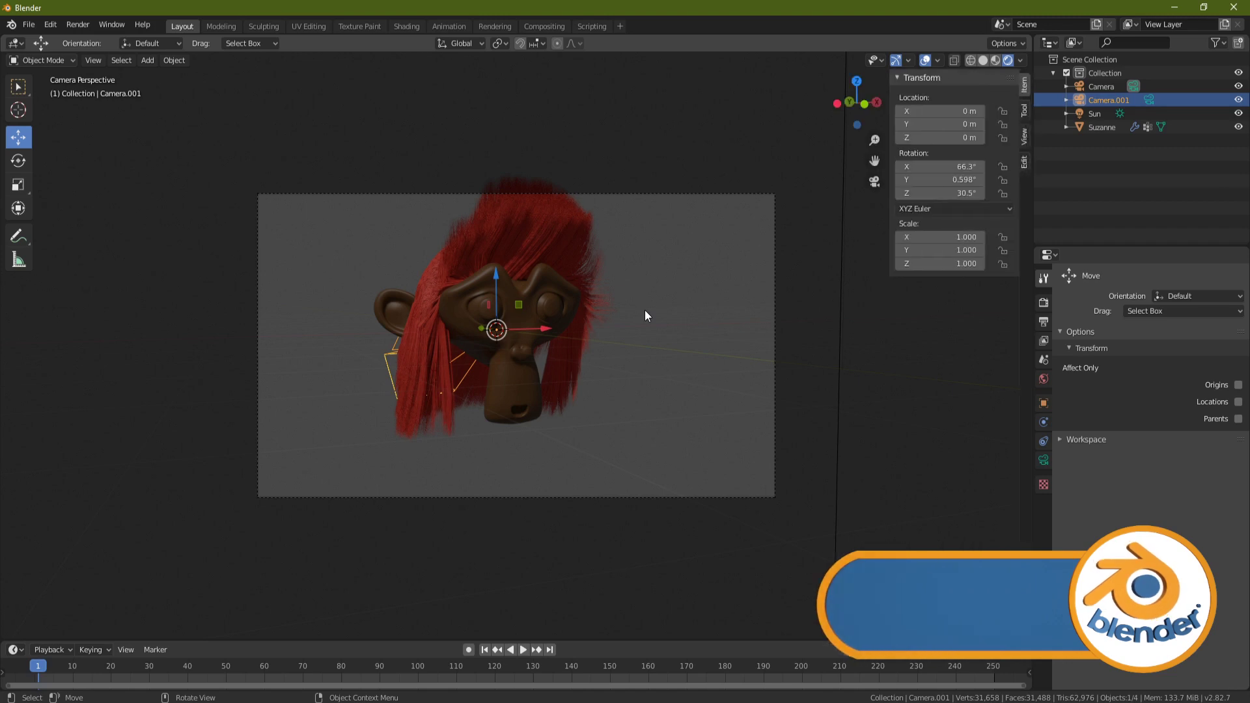
click(1026, 138)
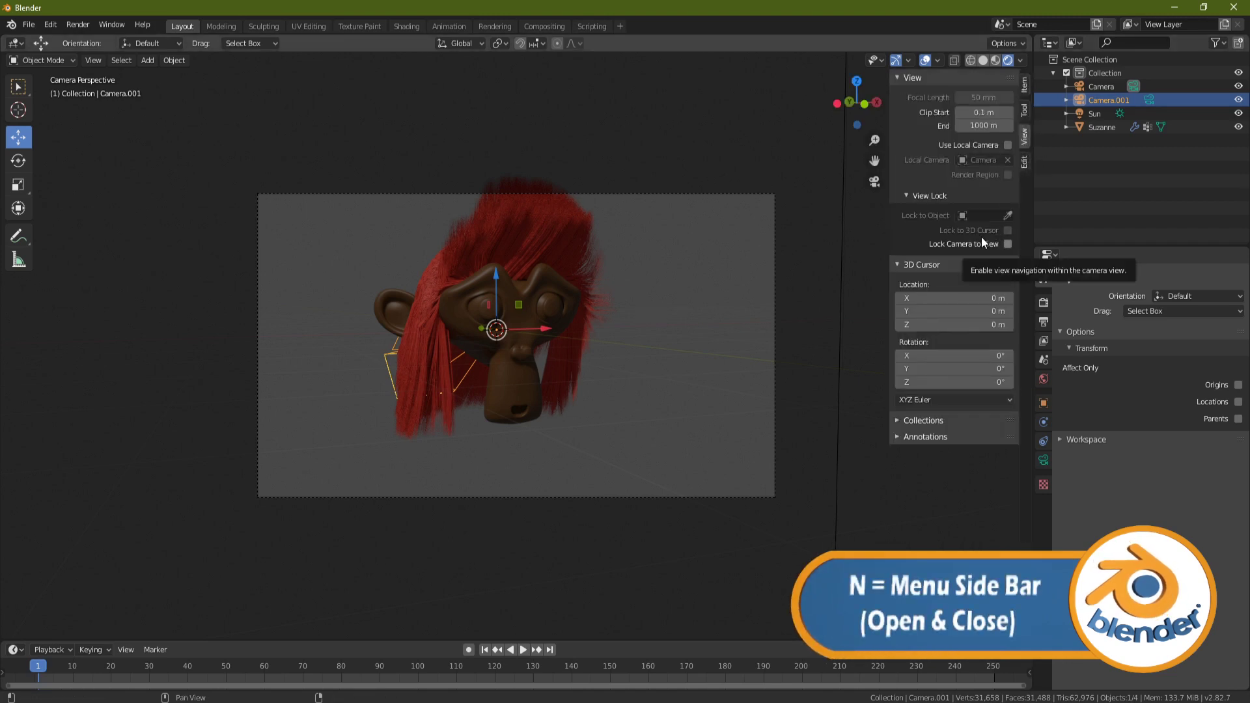
click(1008, 244)
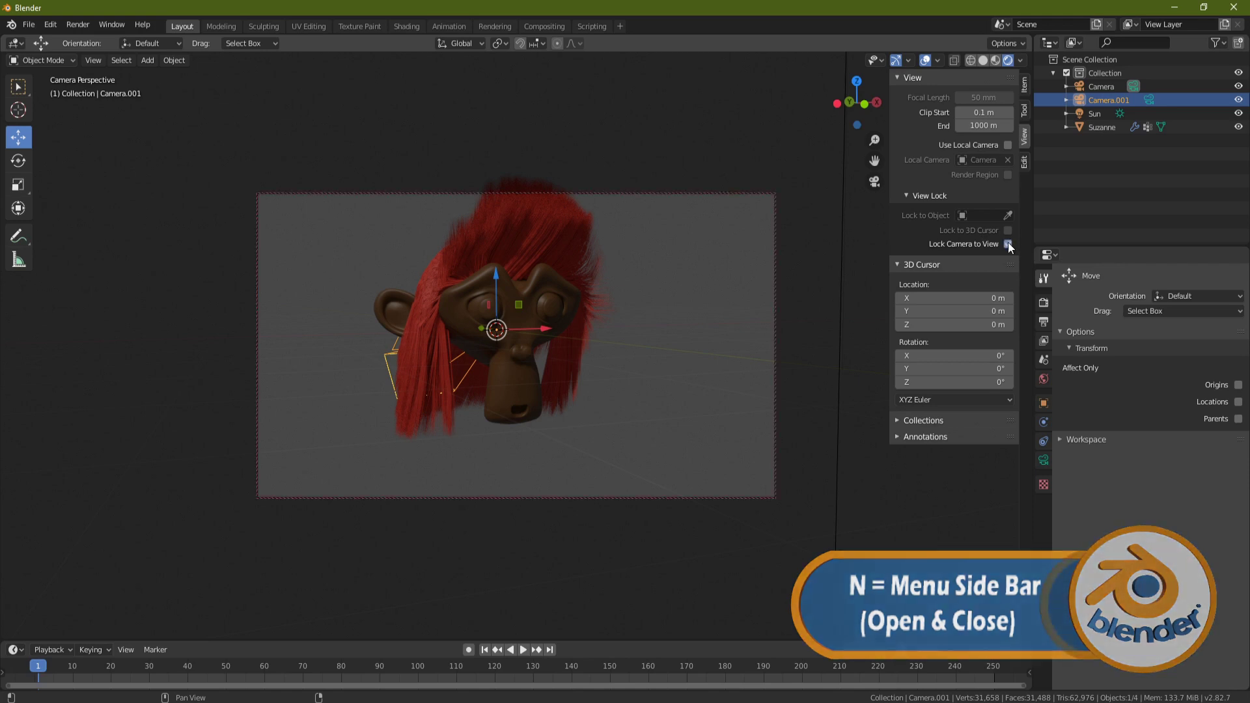
ctrl+shift+middle_drag(578, 303, 579, 303)
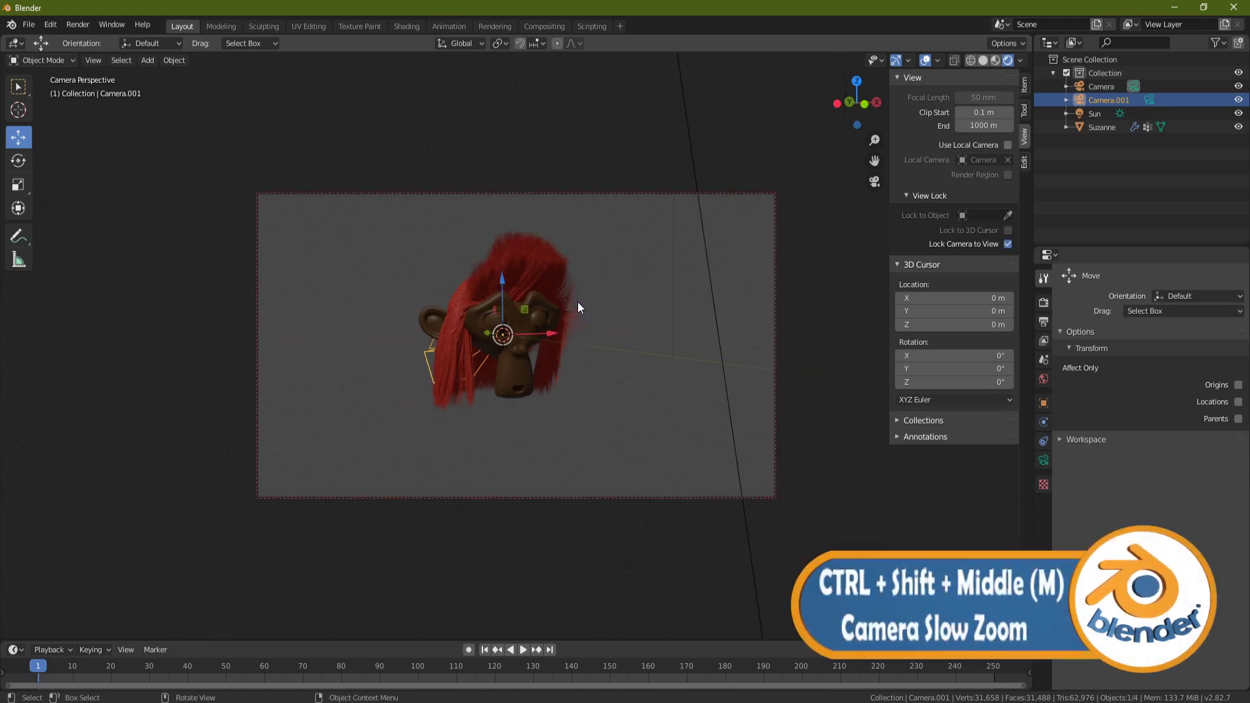
ctrl+shift+middle_drag(577, 303, 613, 290)
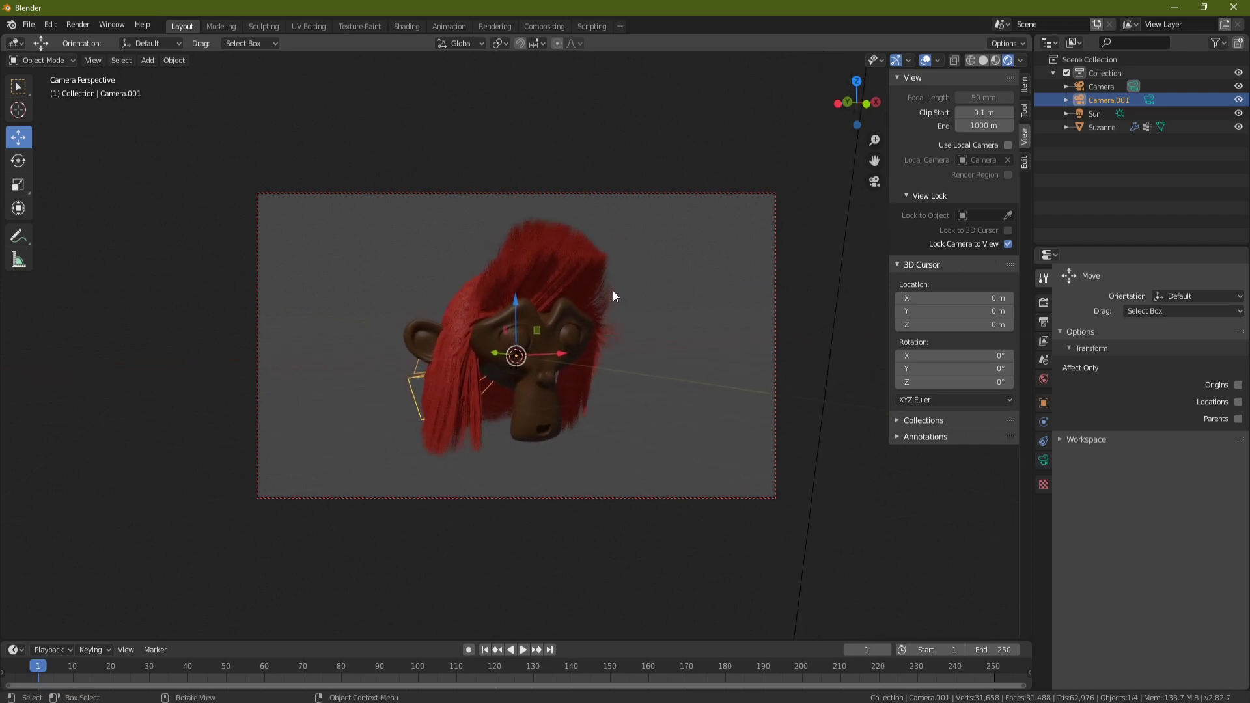
Render an image of Suzanne through Camera.001 via Render > Render Image.
click(77, 24)
click(103, 40)
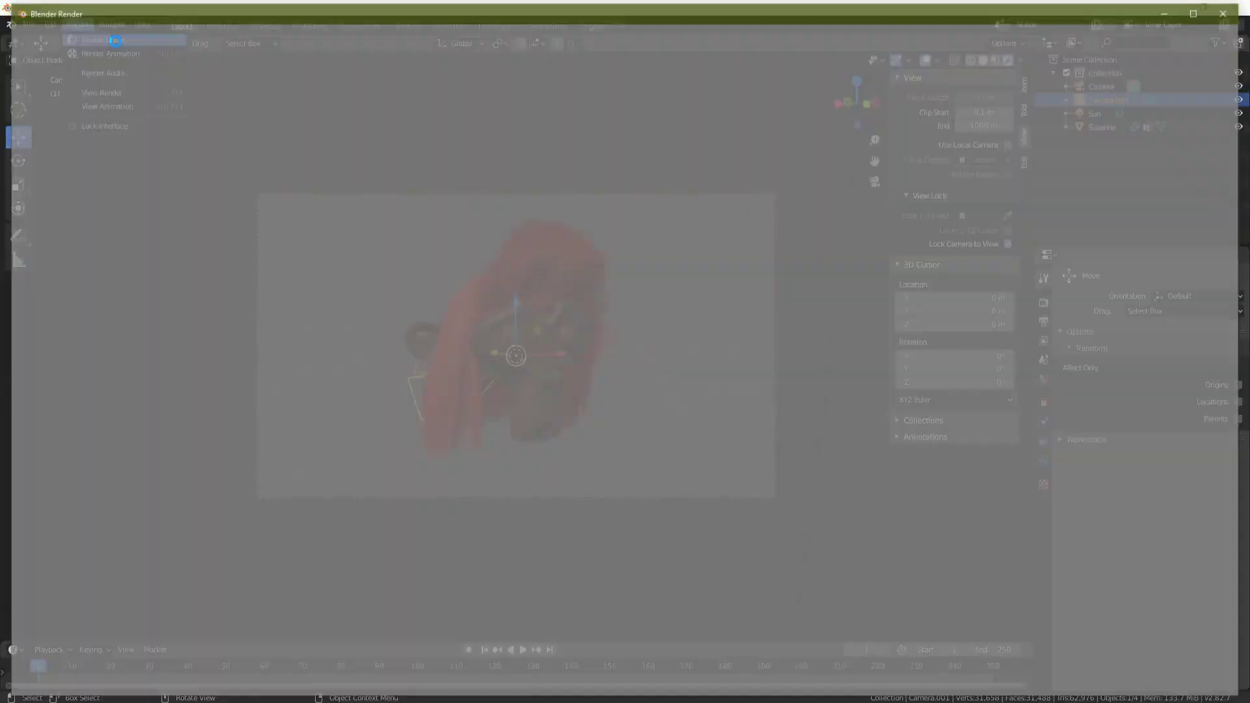